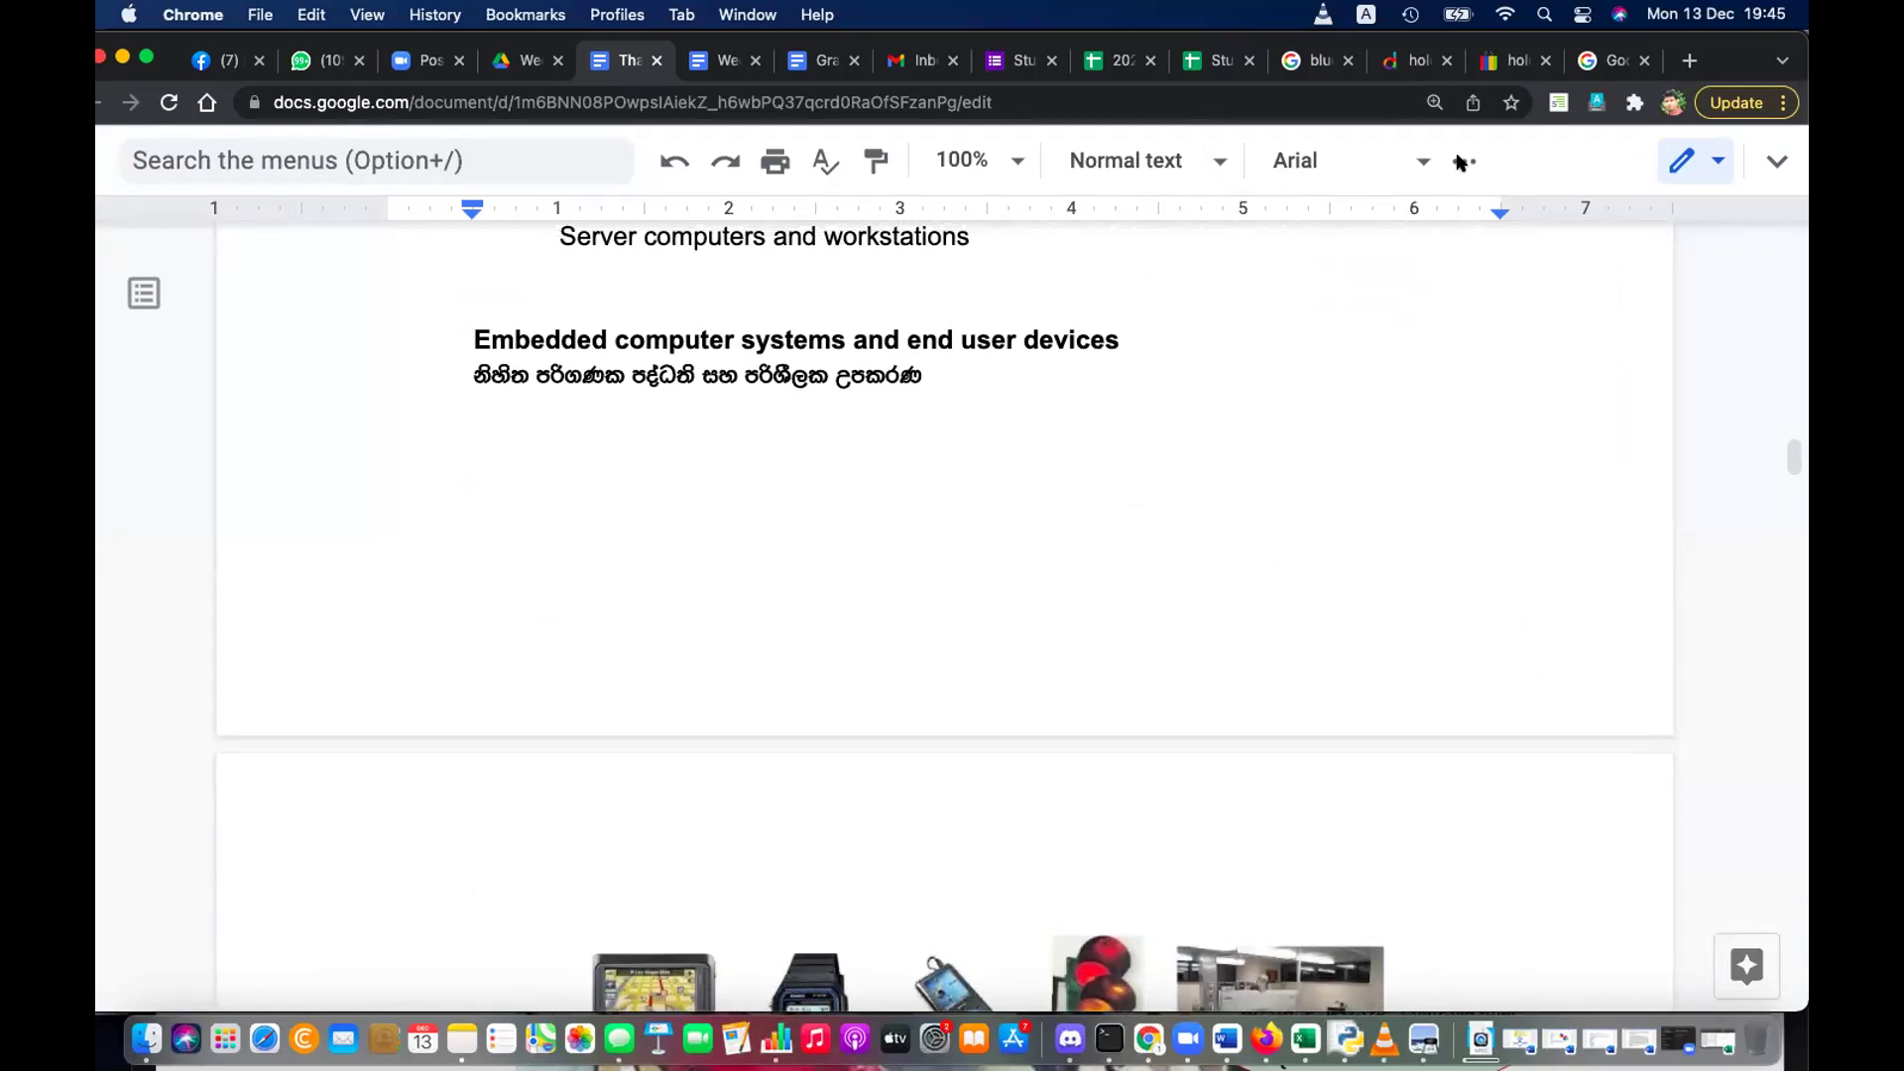
Continue the "Server computers and workstations" line with "are capable of providing simultaneous service to many users"
scroll(1335, 521, "up", 5)
scroll(1339, 533, "up", 4)
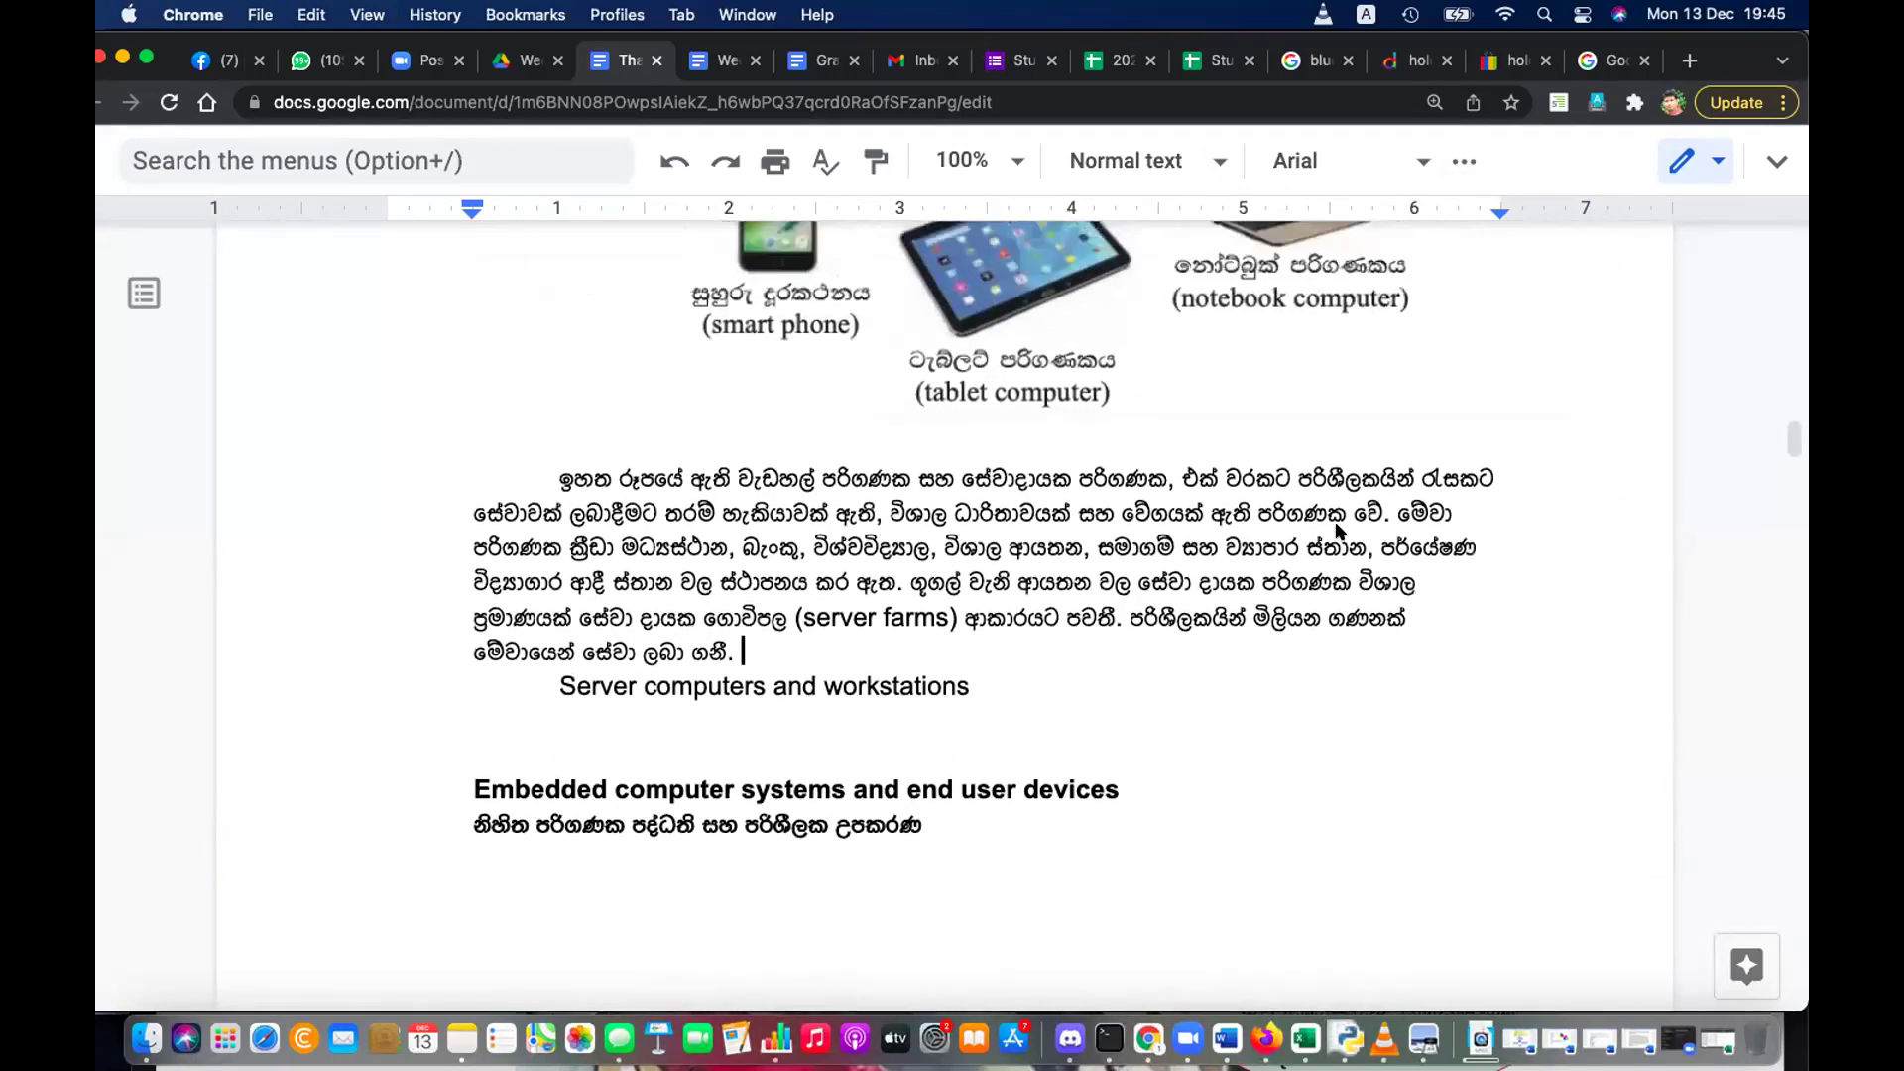
scroll(1339, 533, "down", 4)
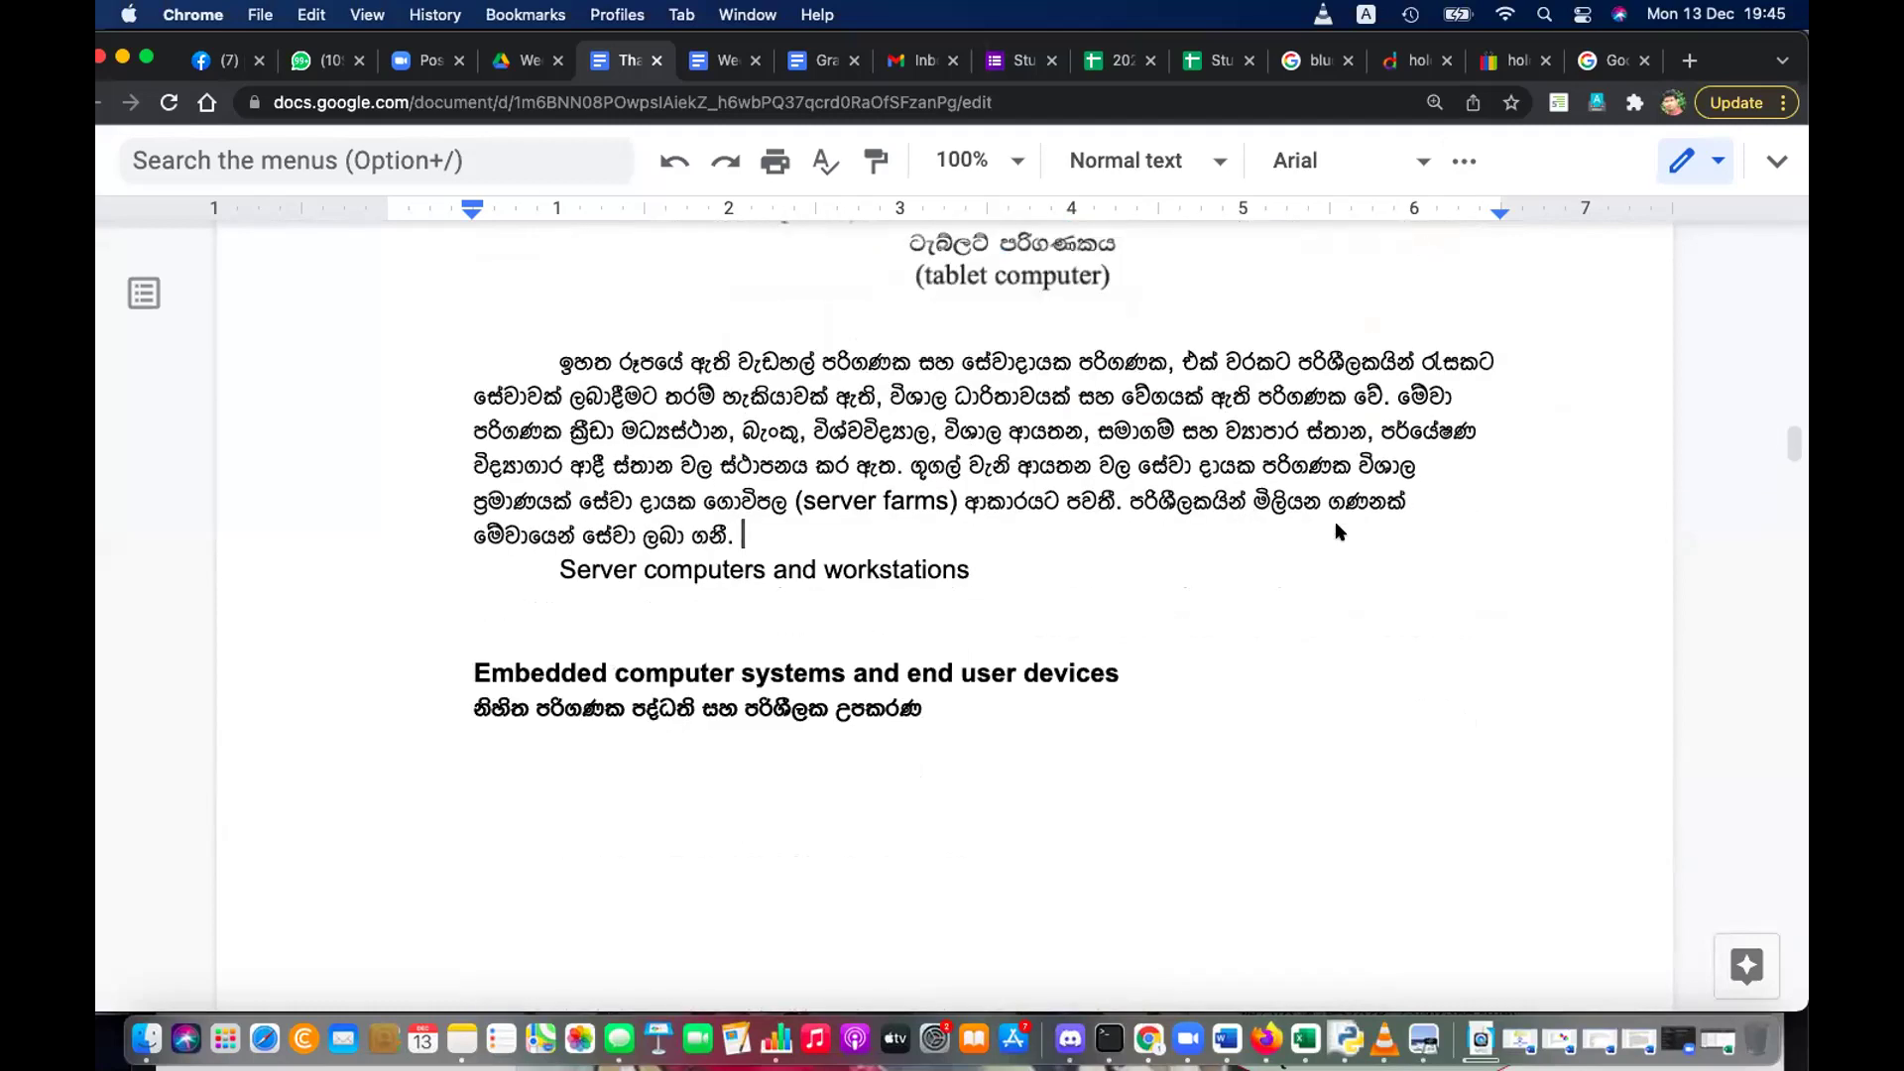
scroll(1339, 533, "down", 4)
scroll(1325, 563, "down", 1)
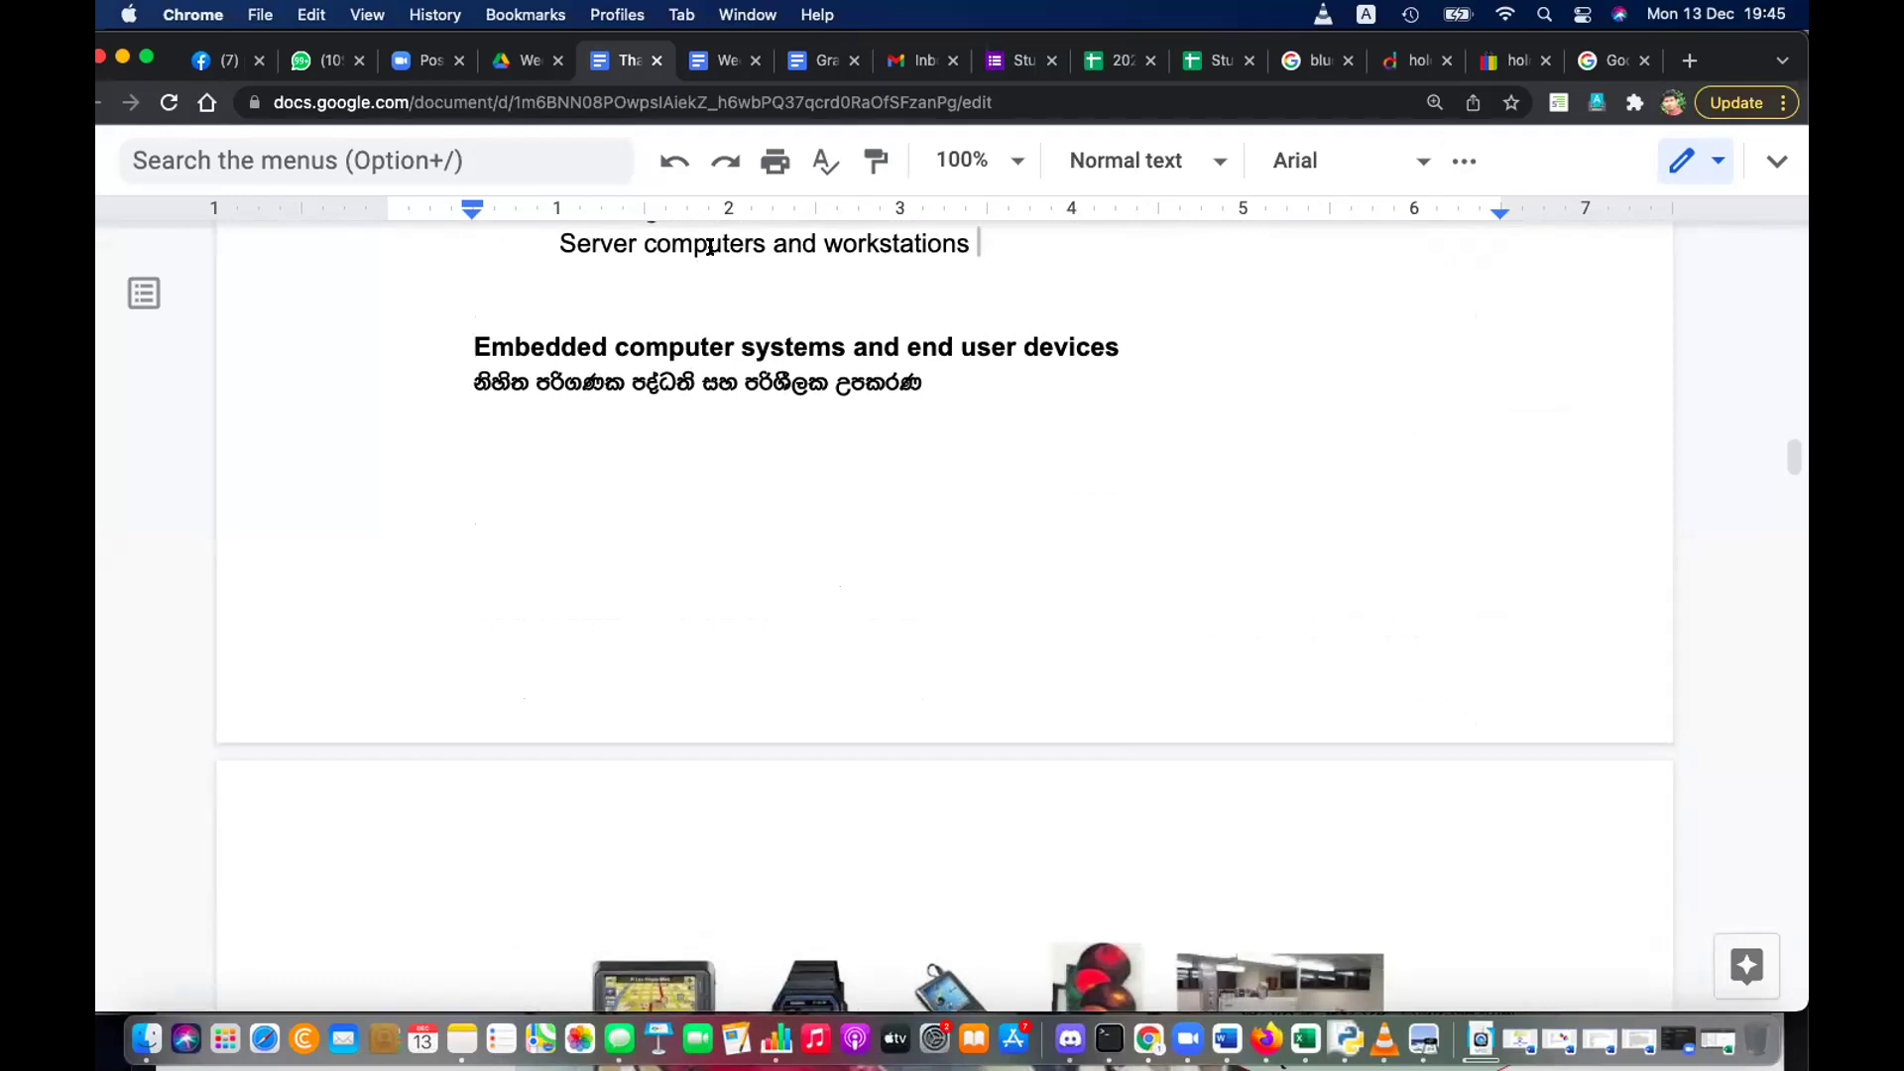
type("are capable of privin")
key("BackSpace")
type("ding si")
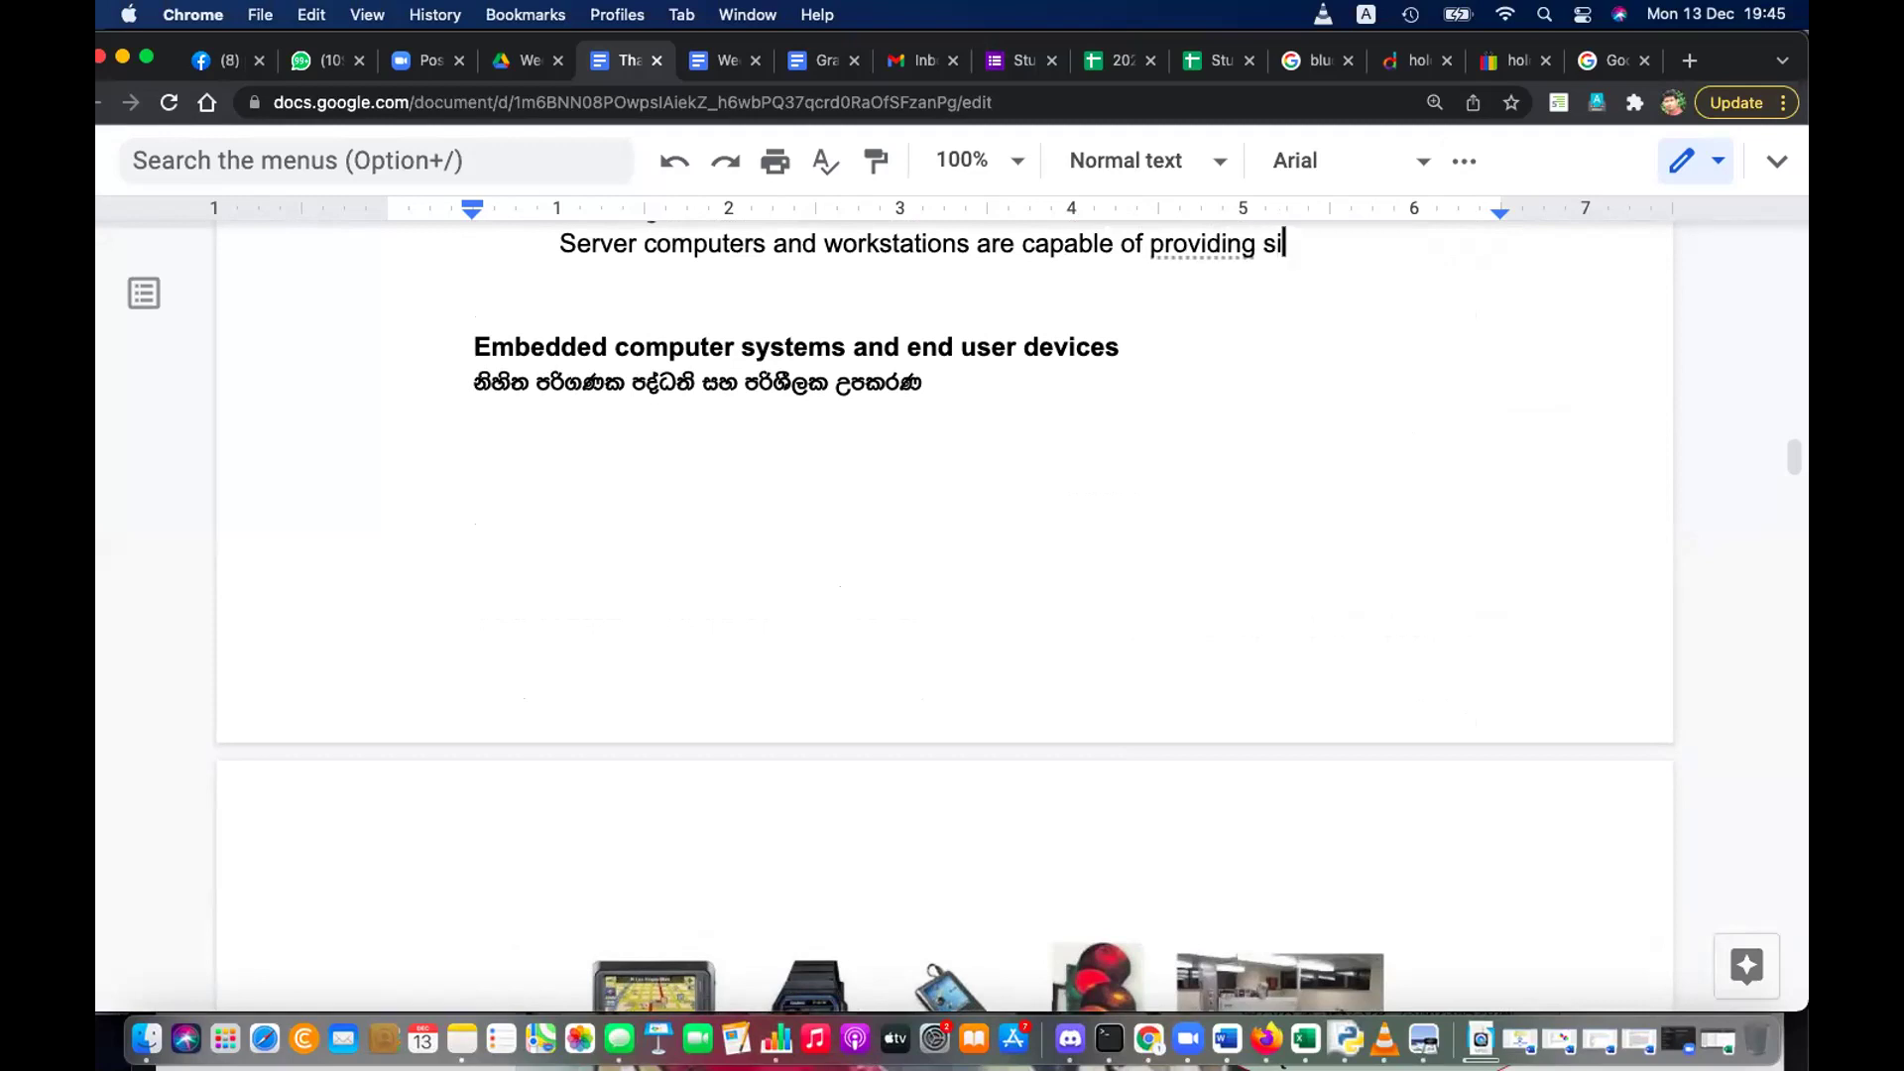
type("mulataneous ")
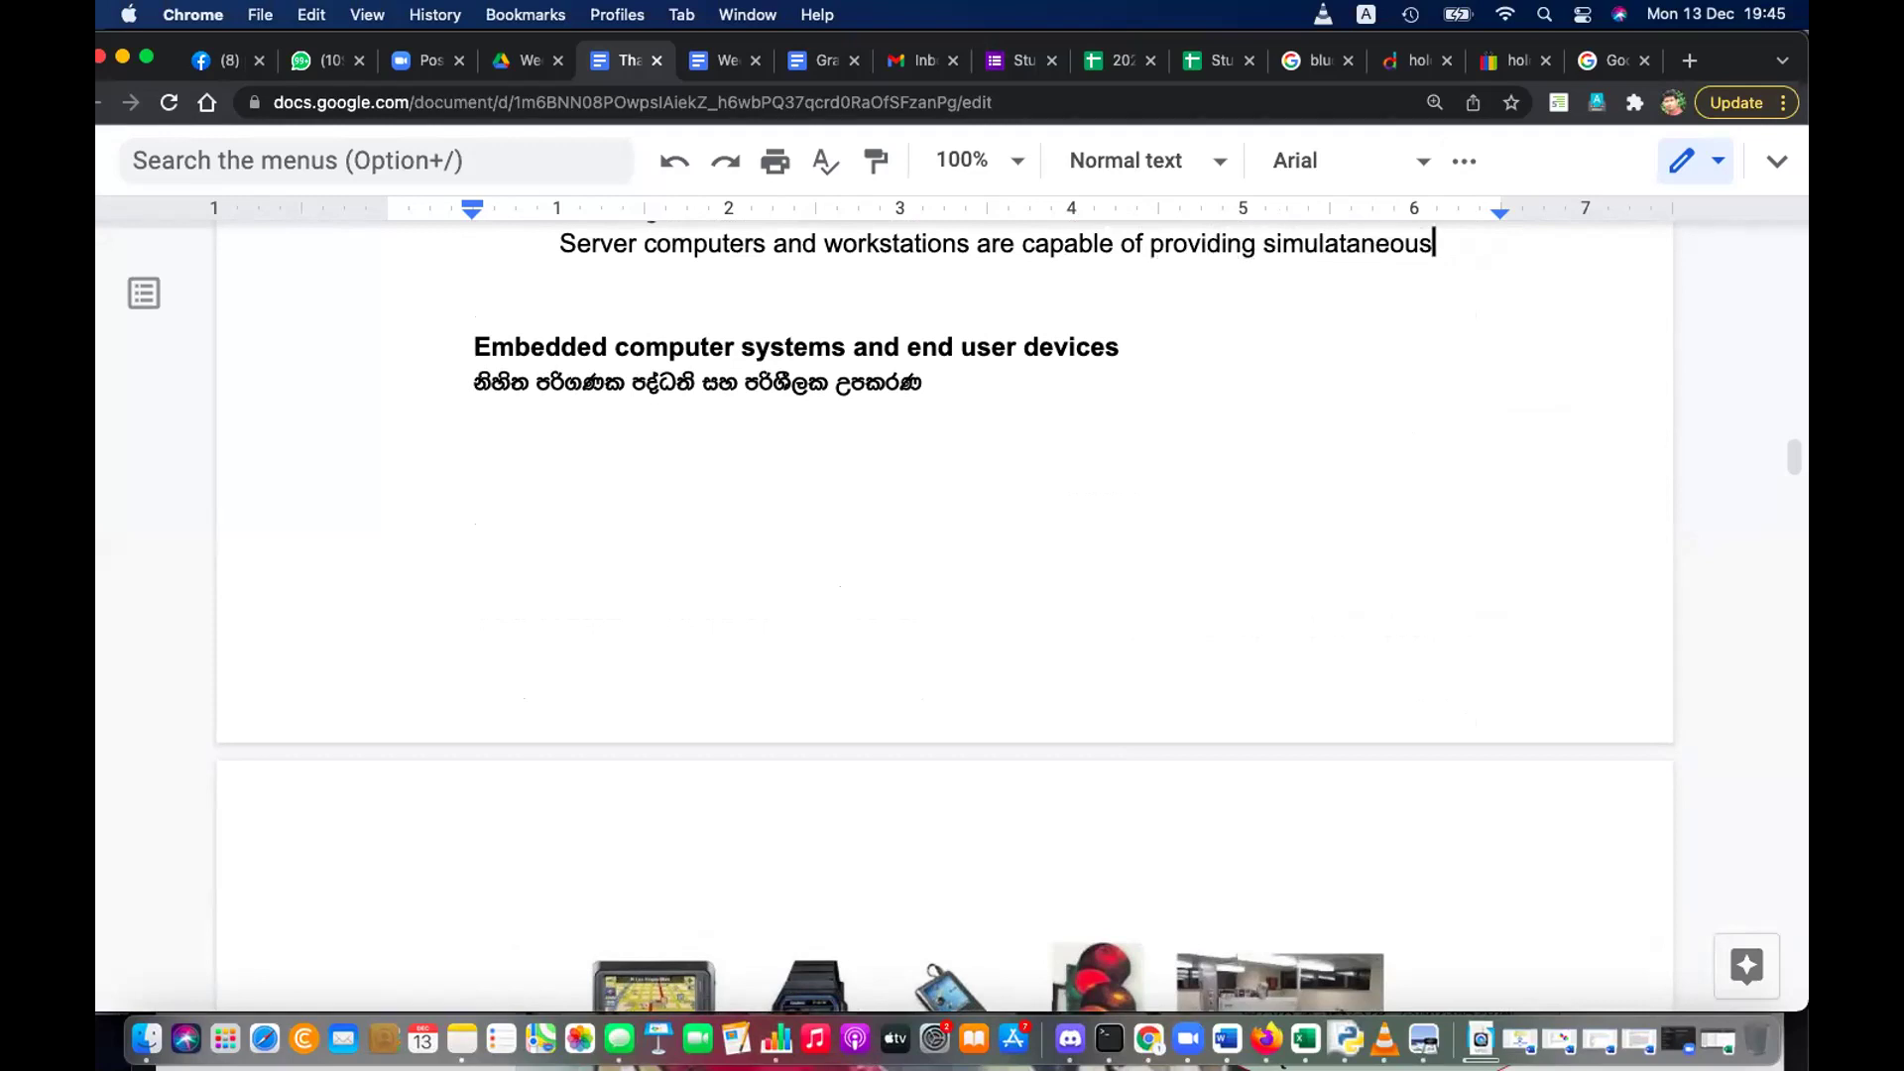
type("service to")
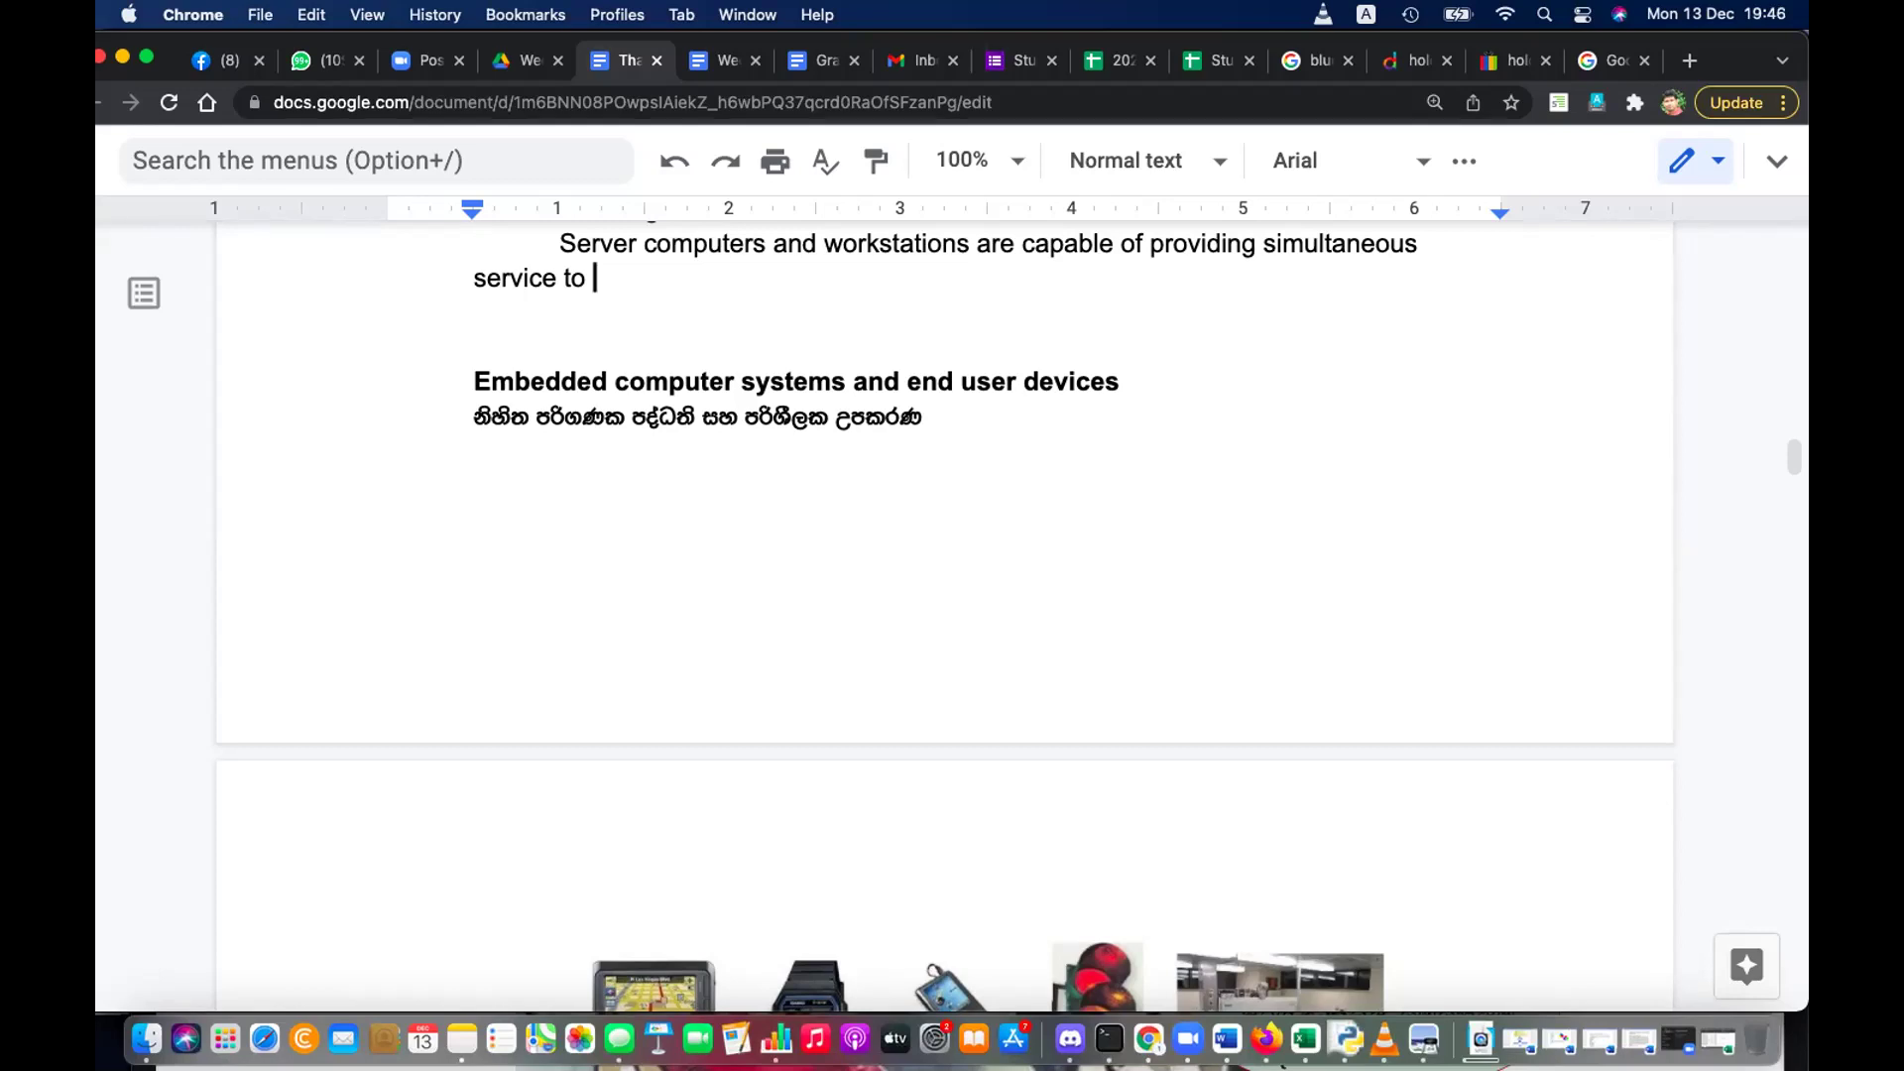
type("many users")
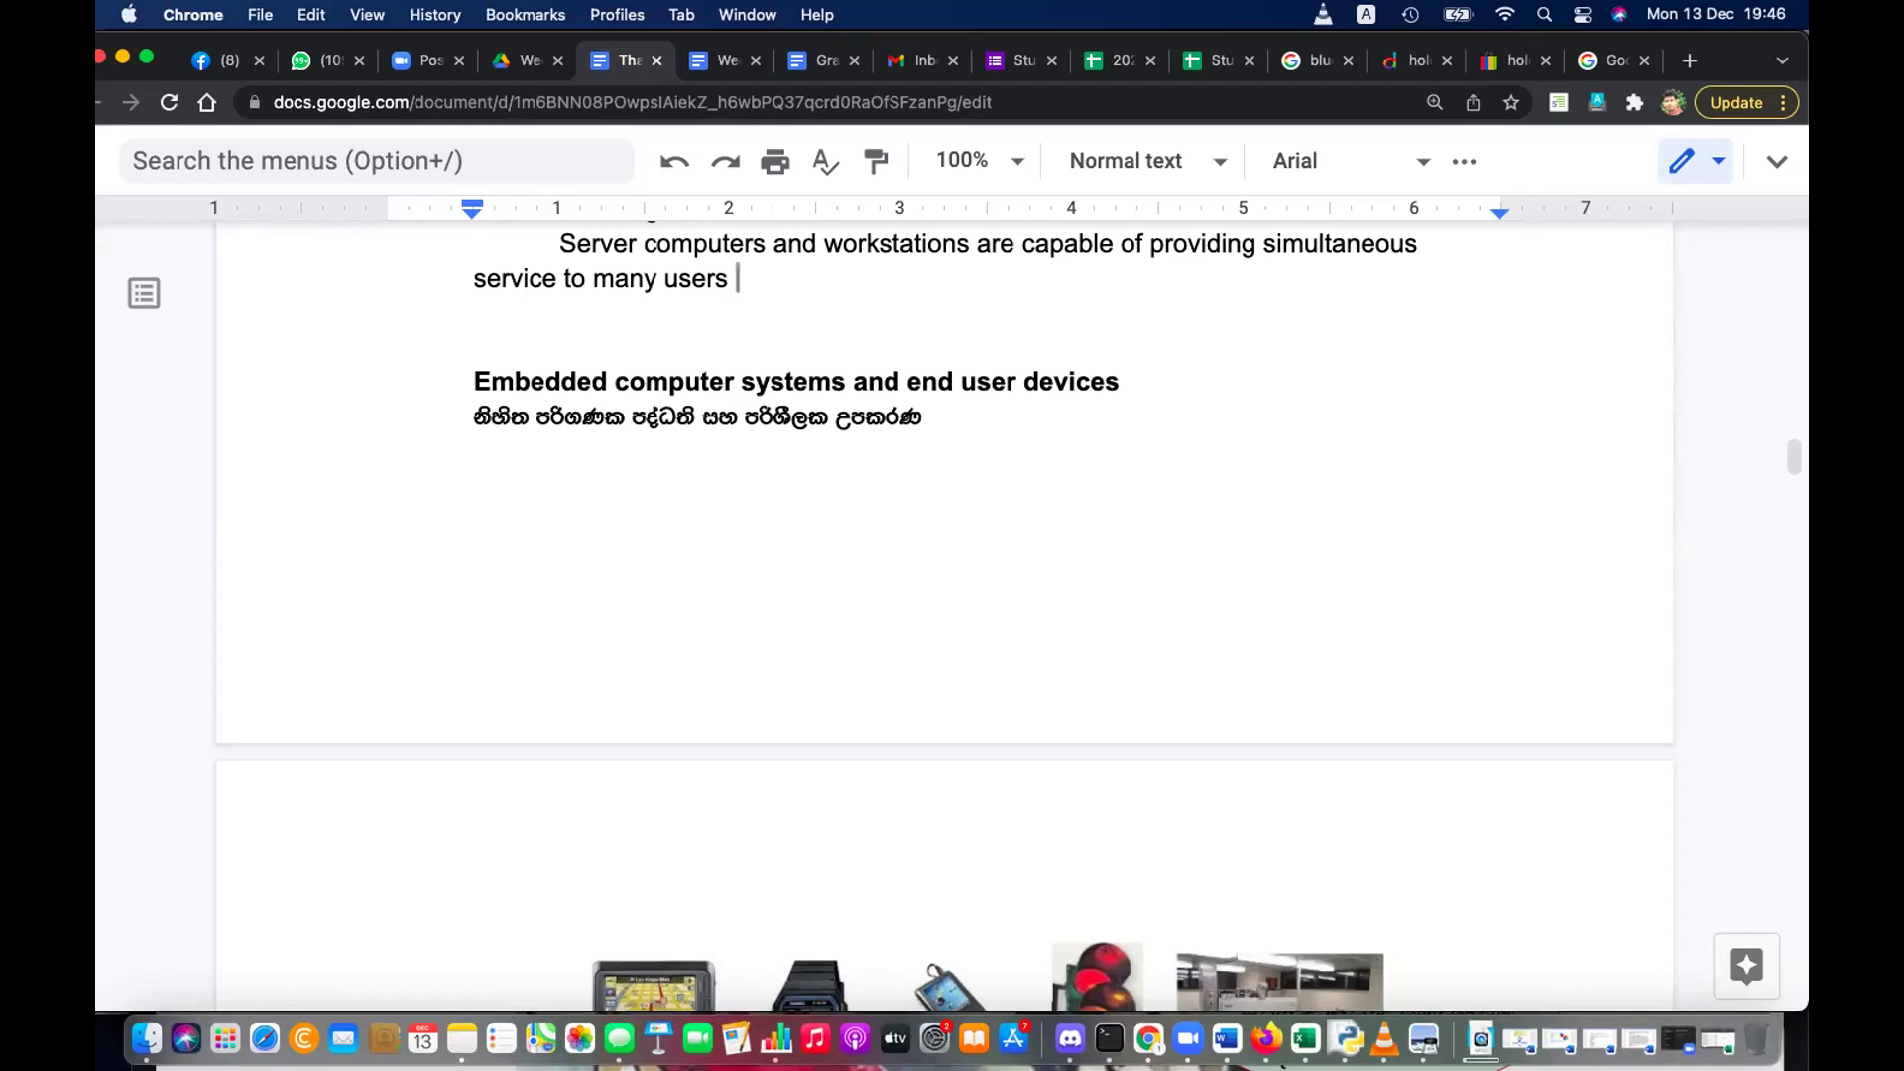
End the sentence after "many users" and add "Those are mostly location transparent" with an opening parenthesis
key("BackSpace")
type(". Those are mostly")
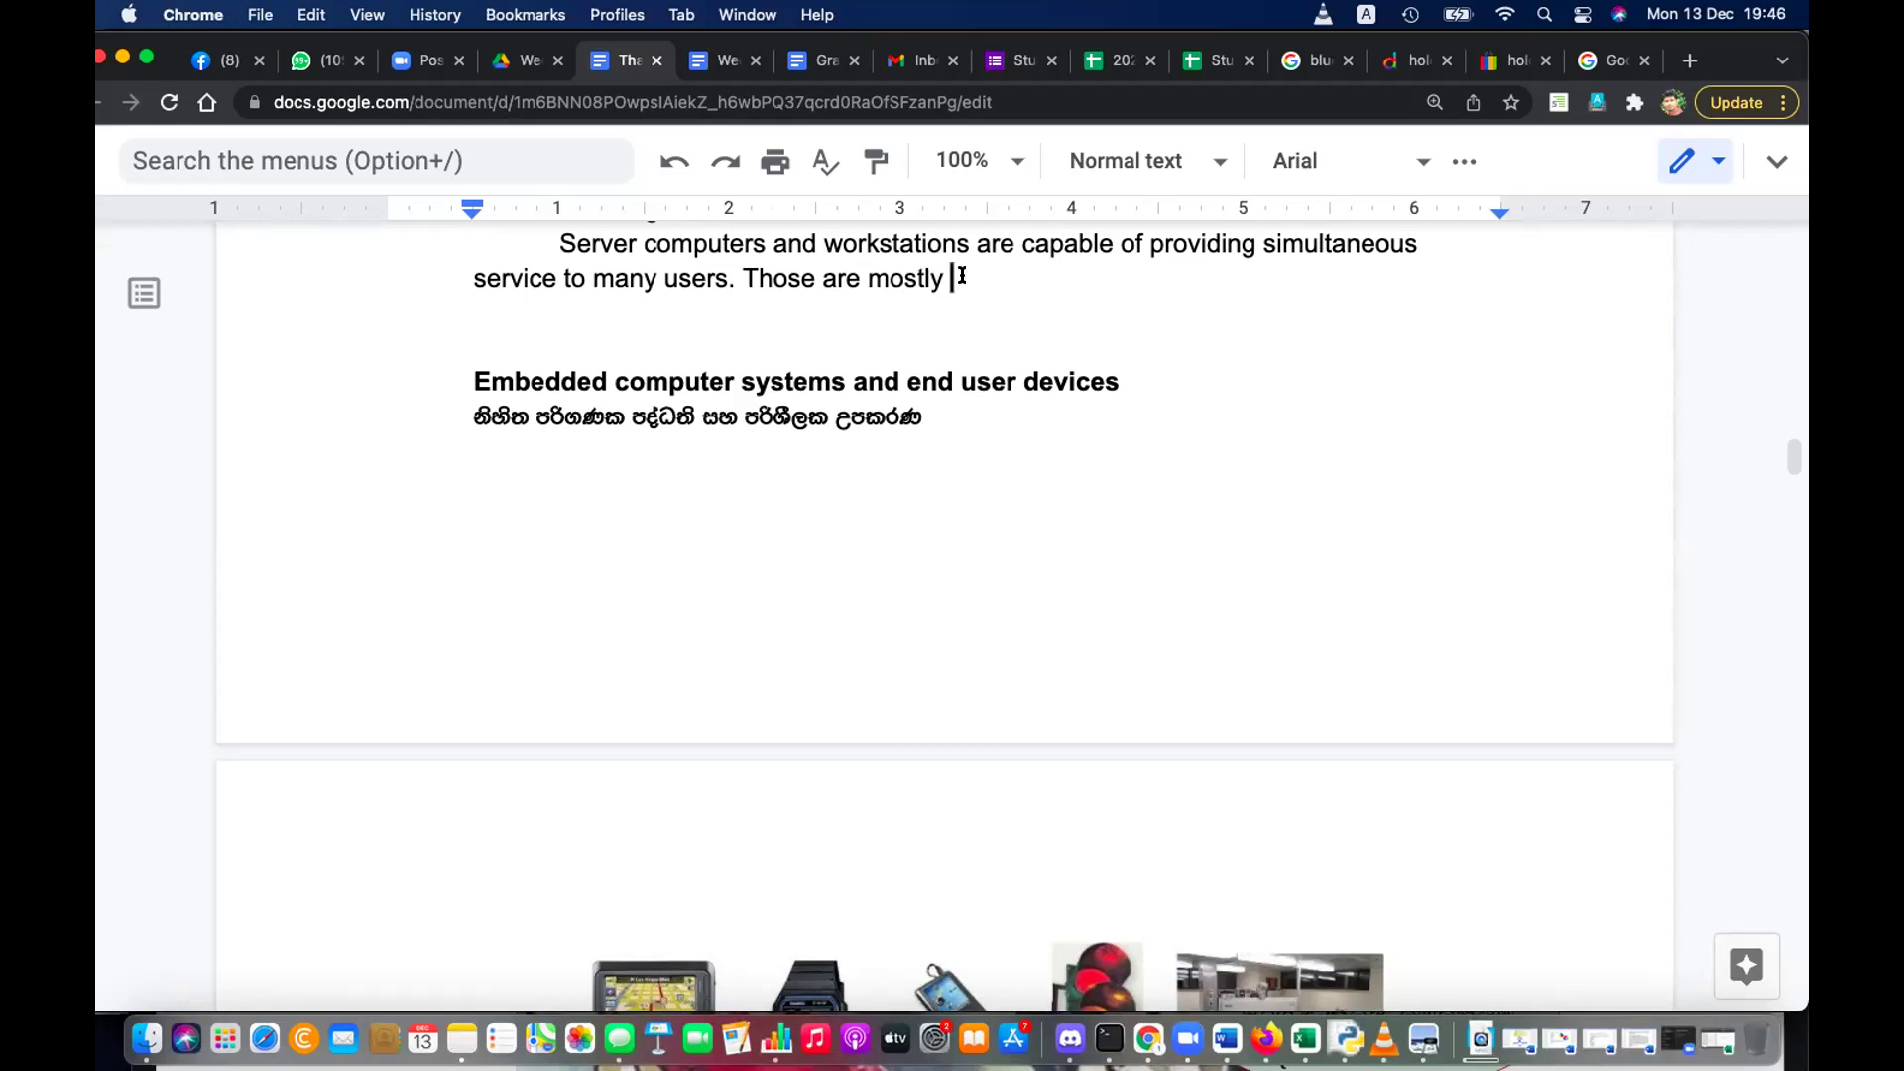
type("location trans")
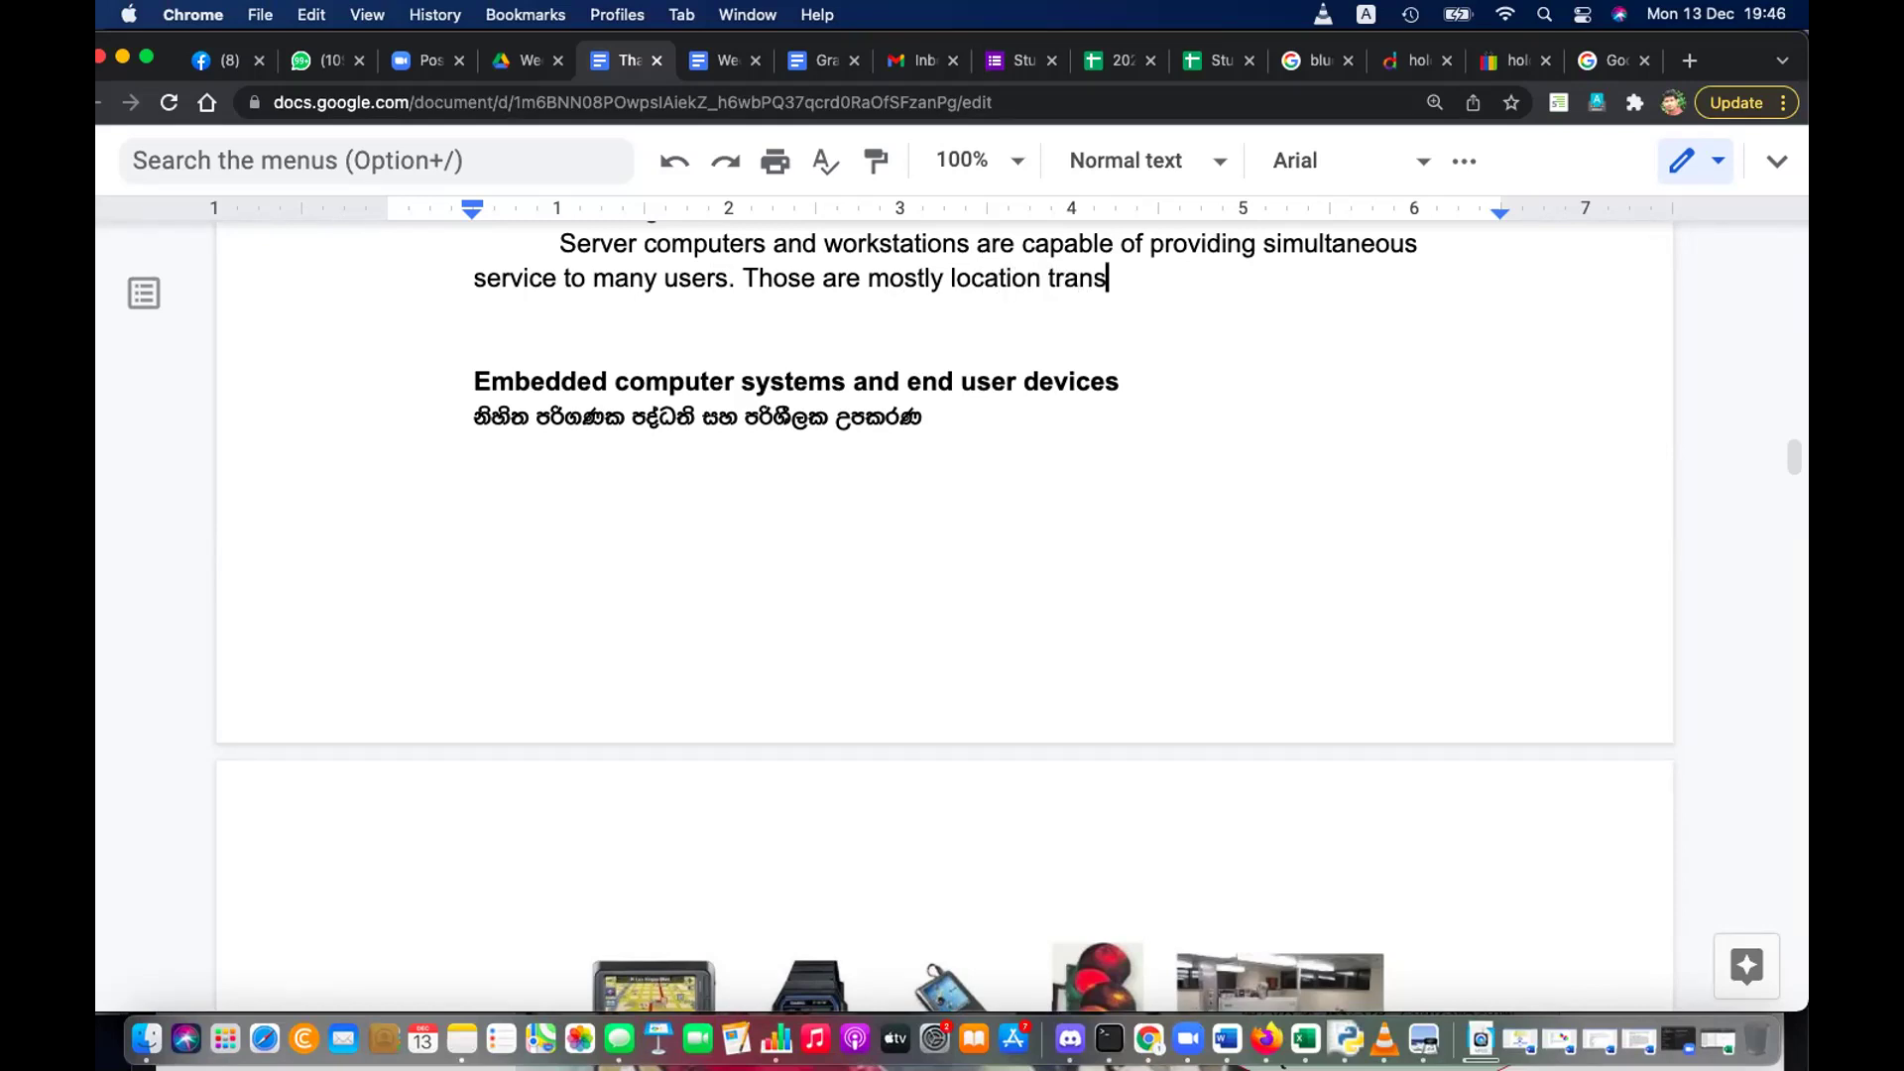
type("parent (no n")
key("BackSpace")
key("BackSpace")
key("BackSpace")
key("BackSpace")
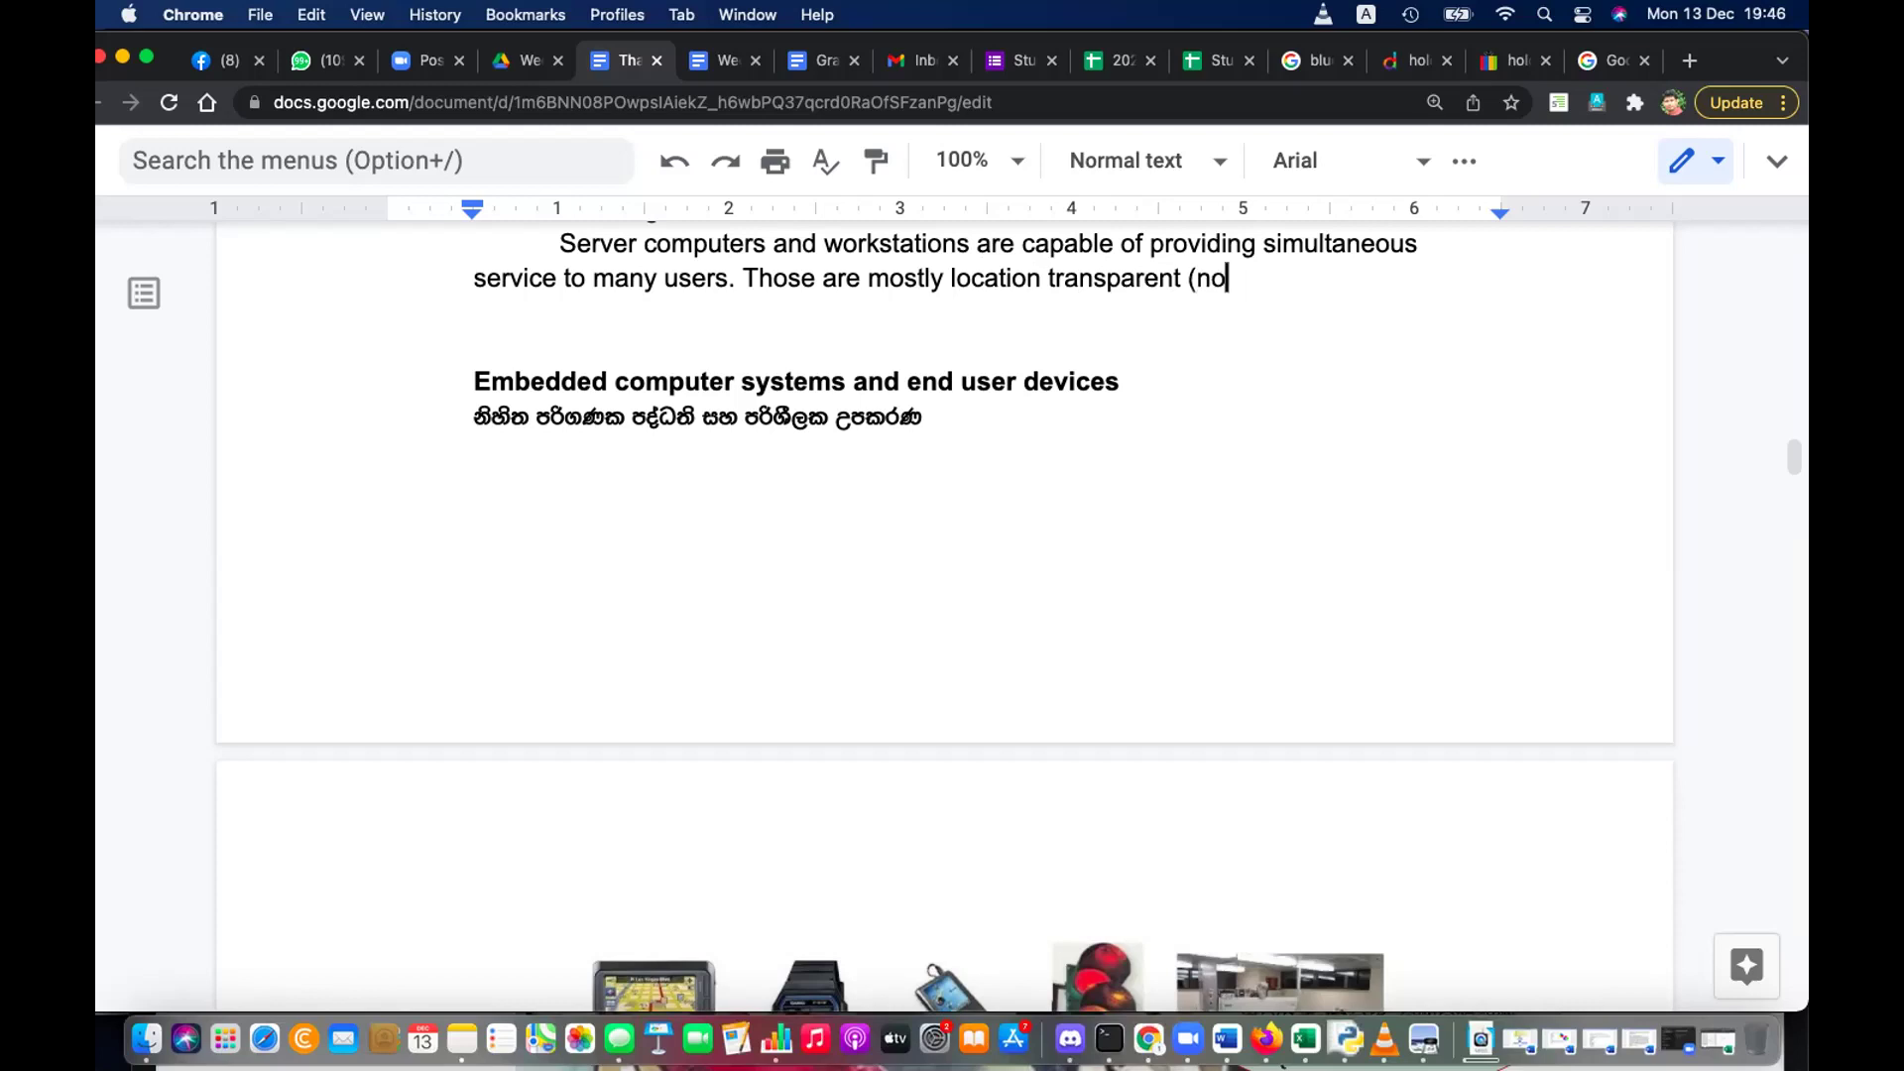
Write the parenthetical note "user need not be worry about the actual location of server)" after "location transparent"
type("un")
key("BackSpace")
type("ser need not be worr")
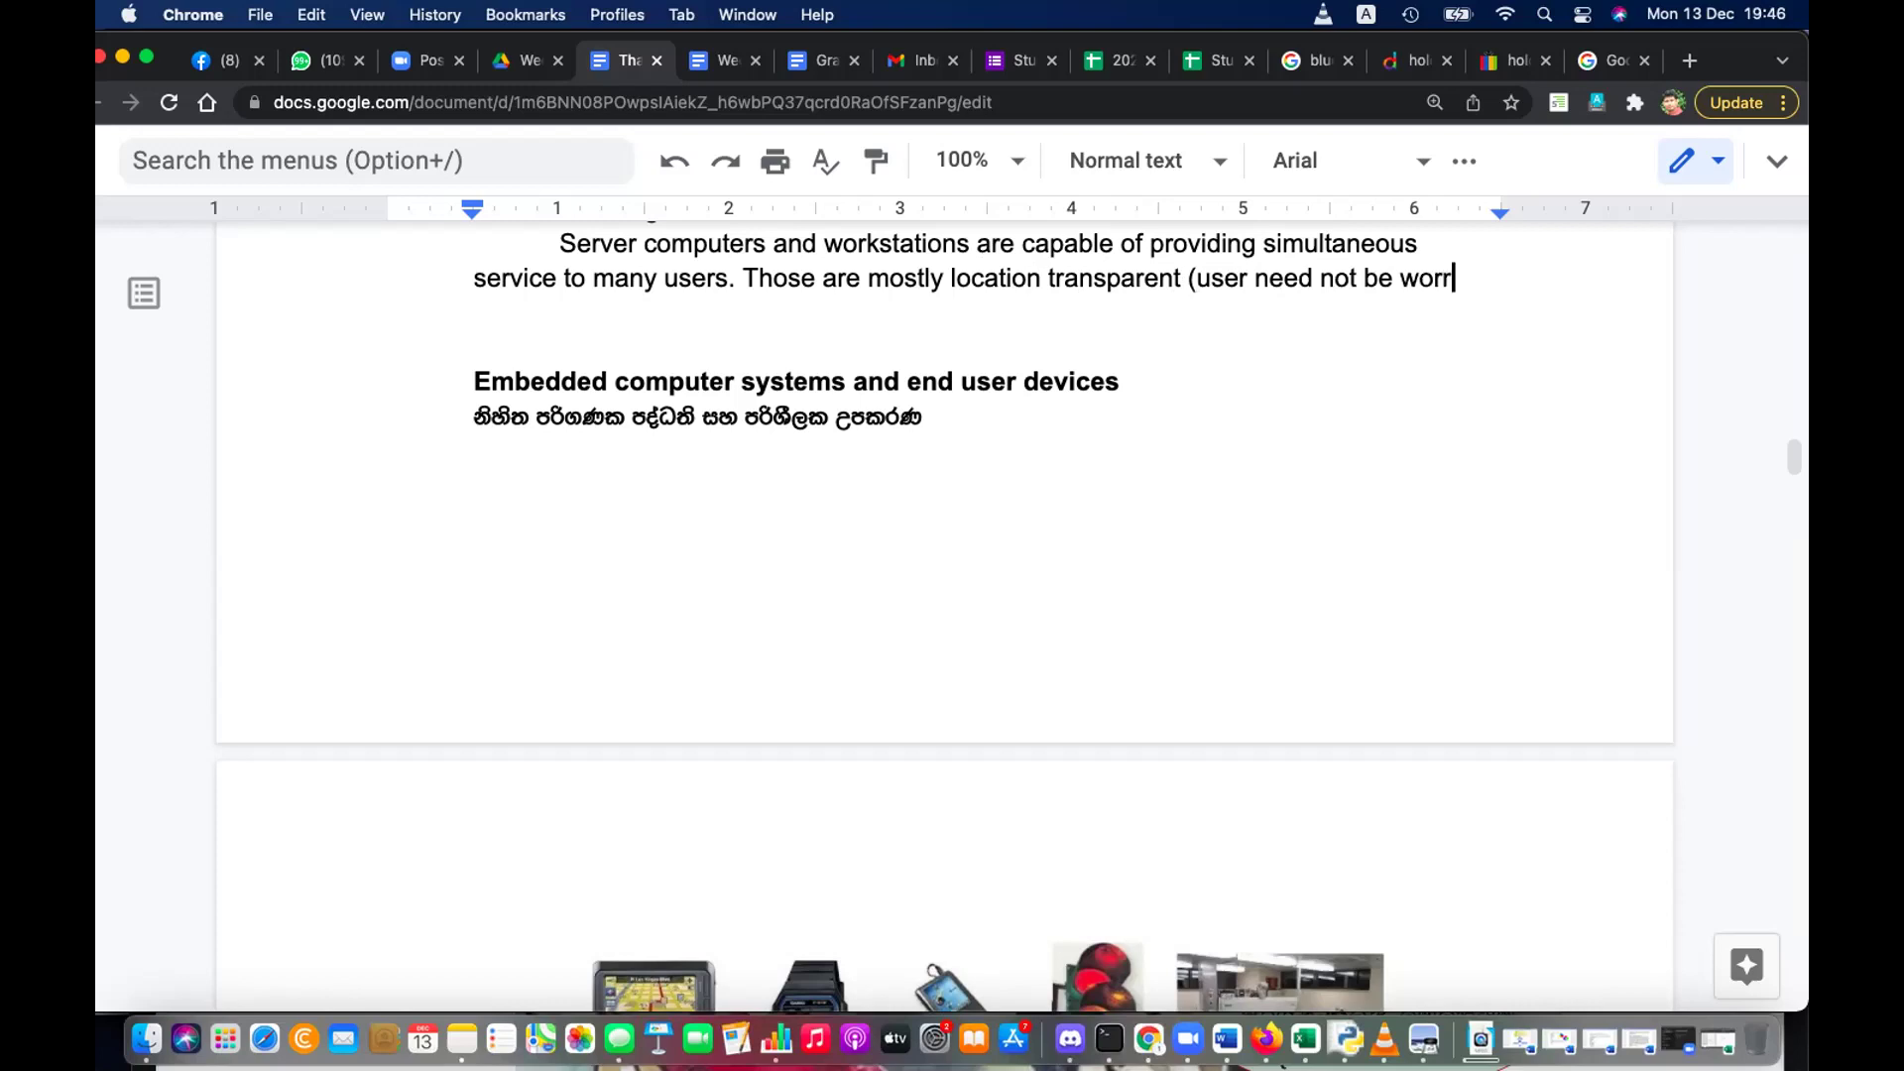
type("y abou ")
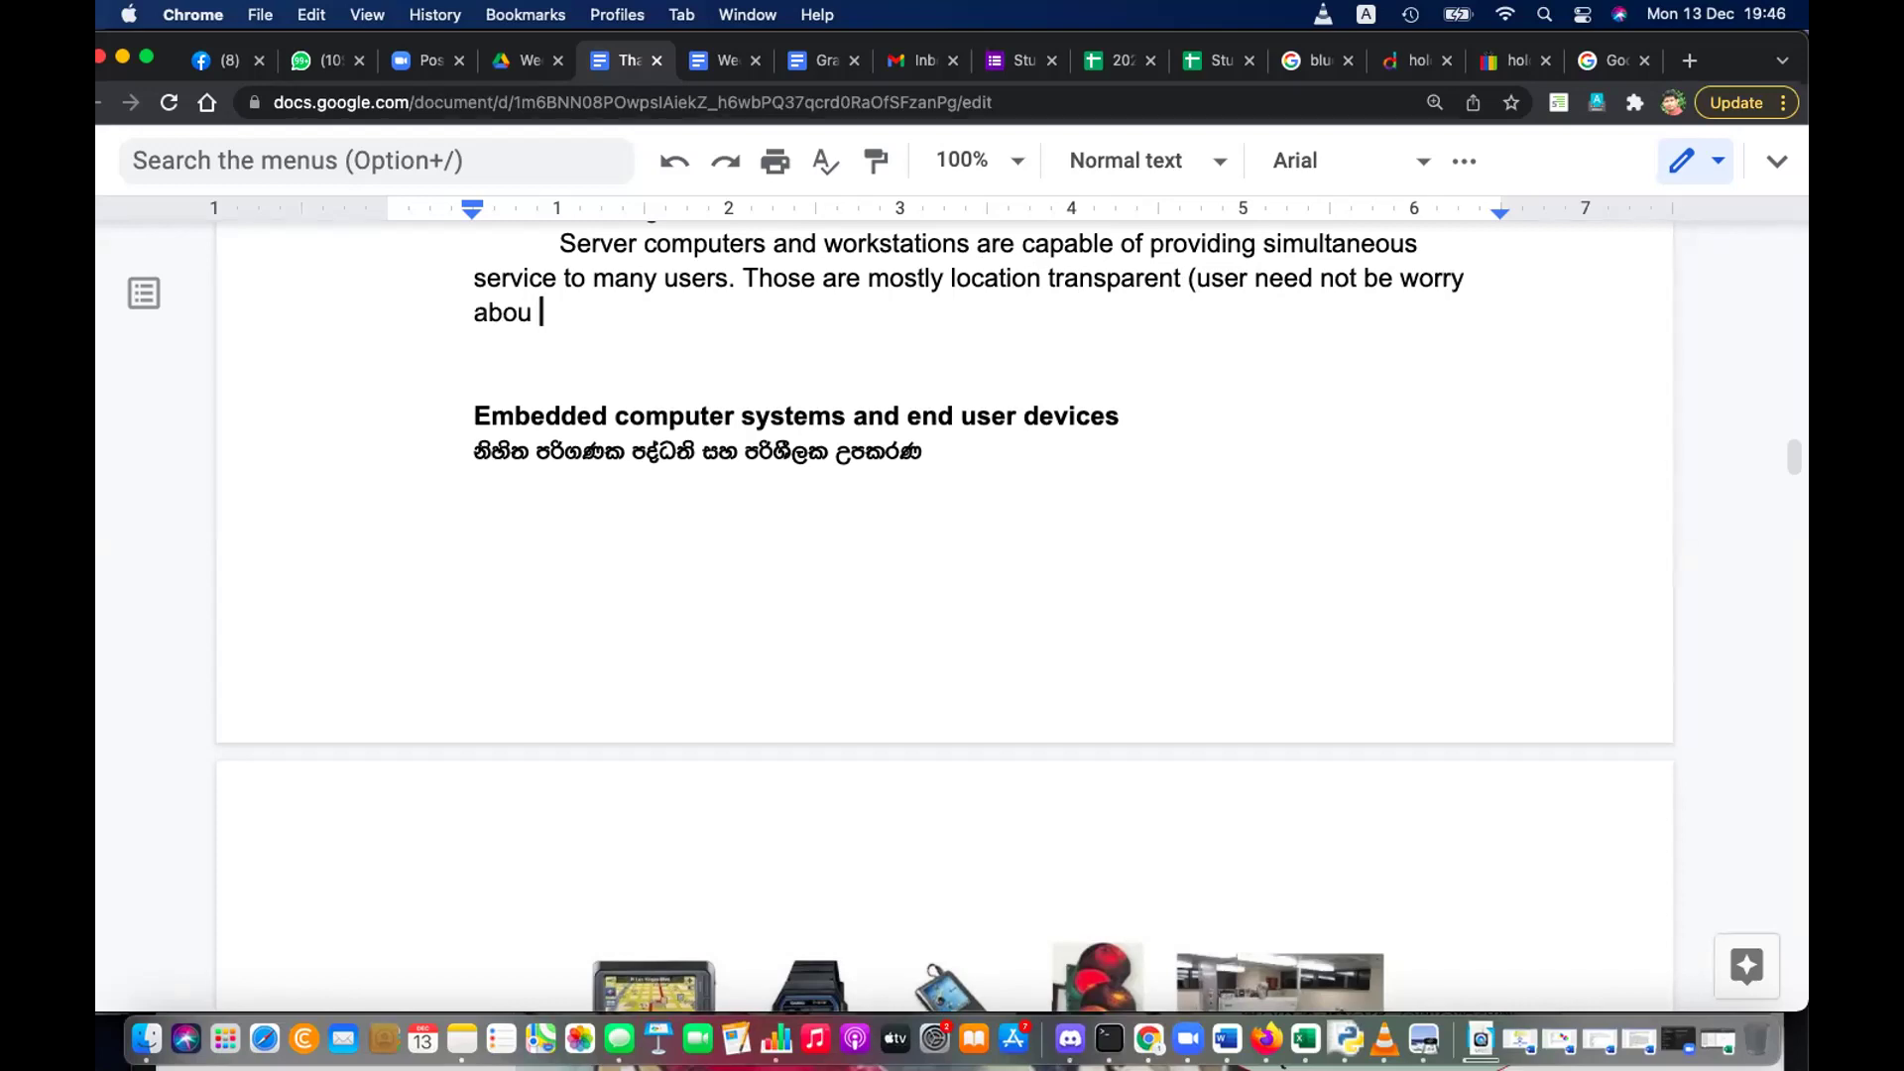
type("the actual location")
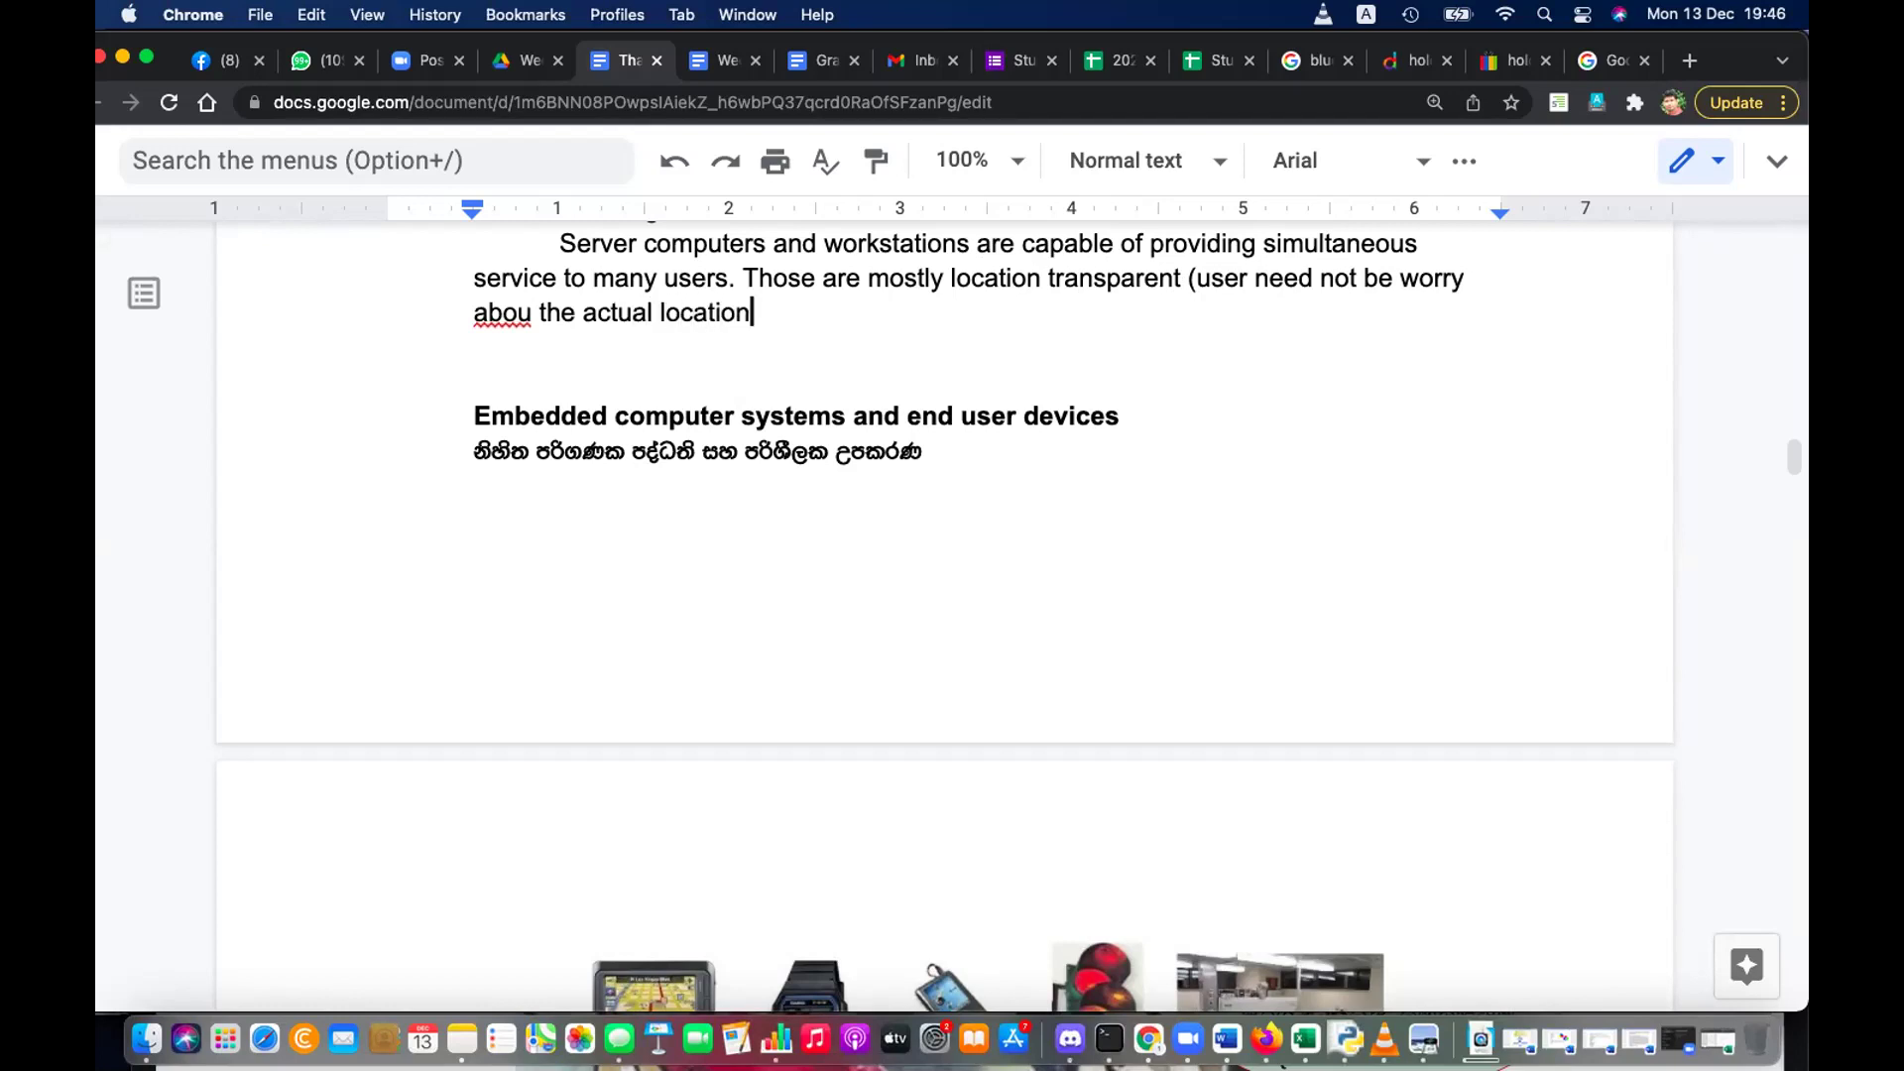
type(" of th")
key("BackSpace")
key("BackSpace")
type("server)")
Correct the misspelled "abou" to "about" and replace "worry" with "aware/worry" in the parenthetical note
left_click(515, 313)
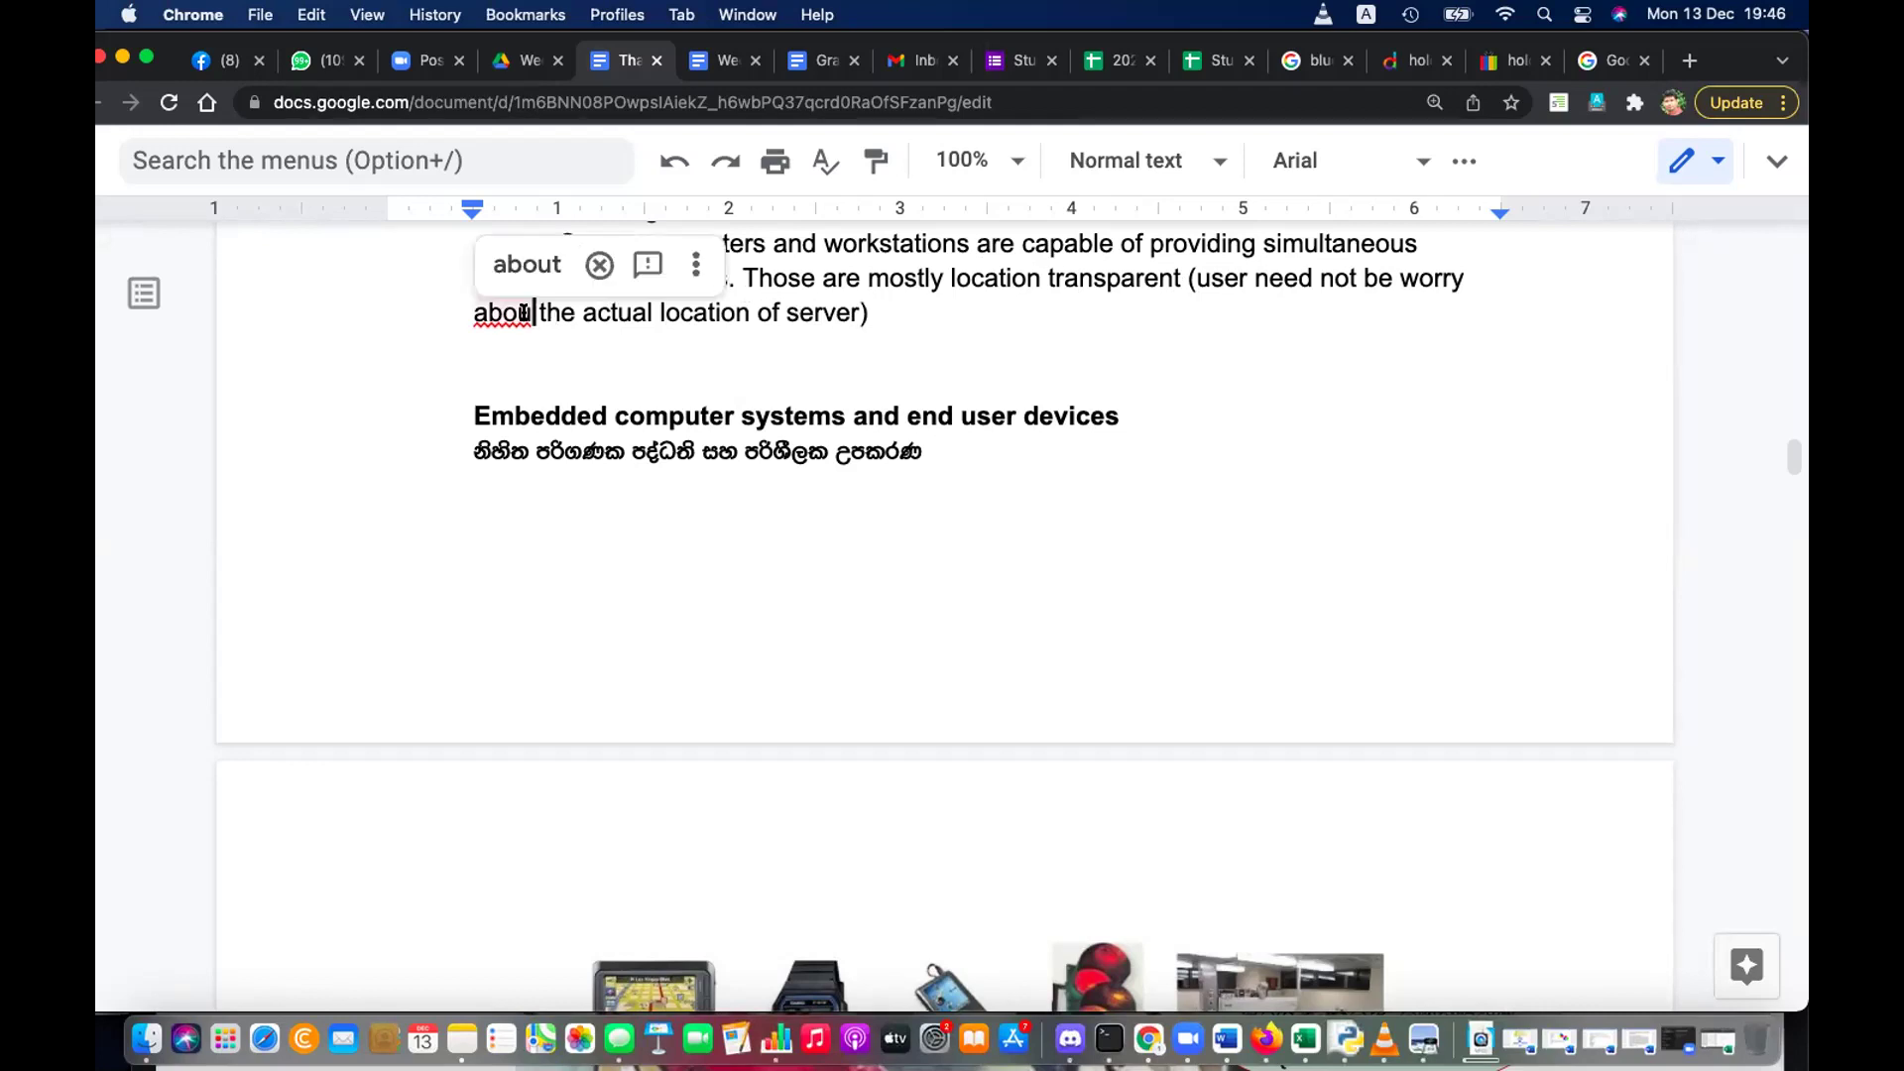
left_click(527, 264)
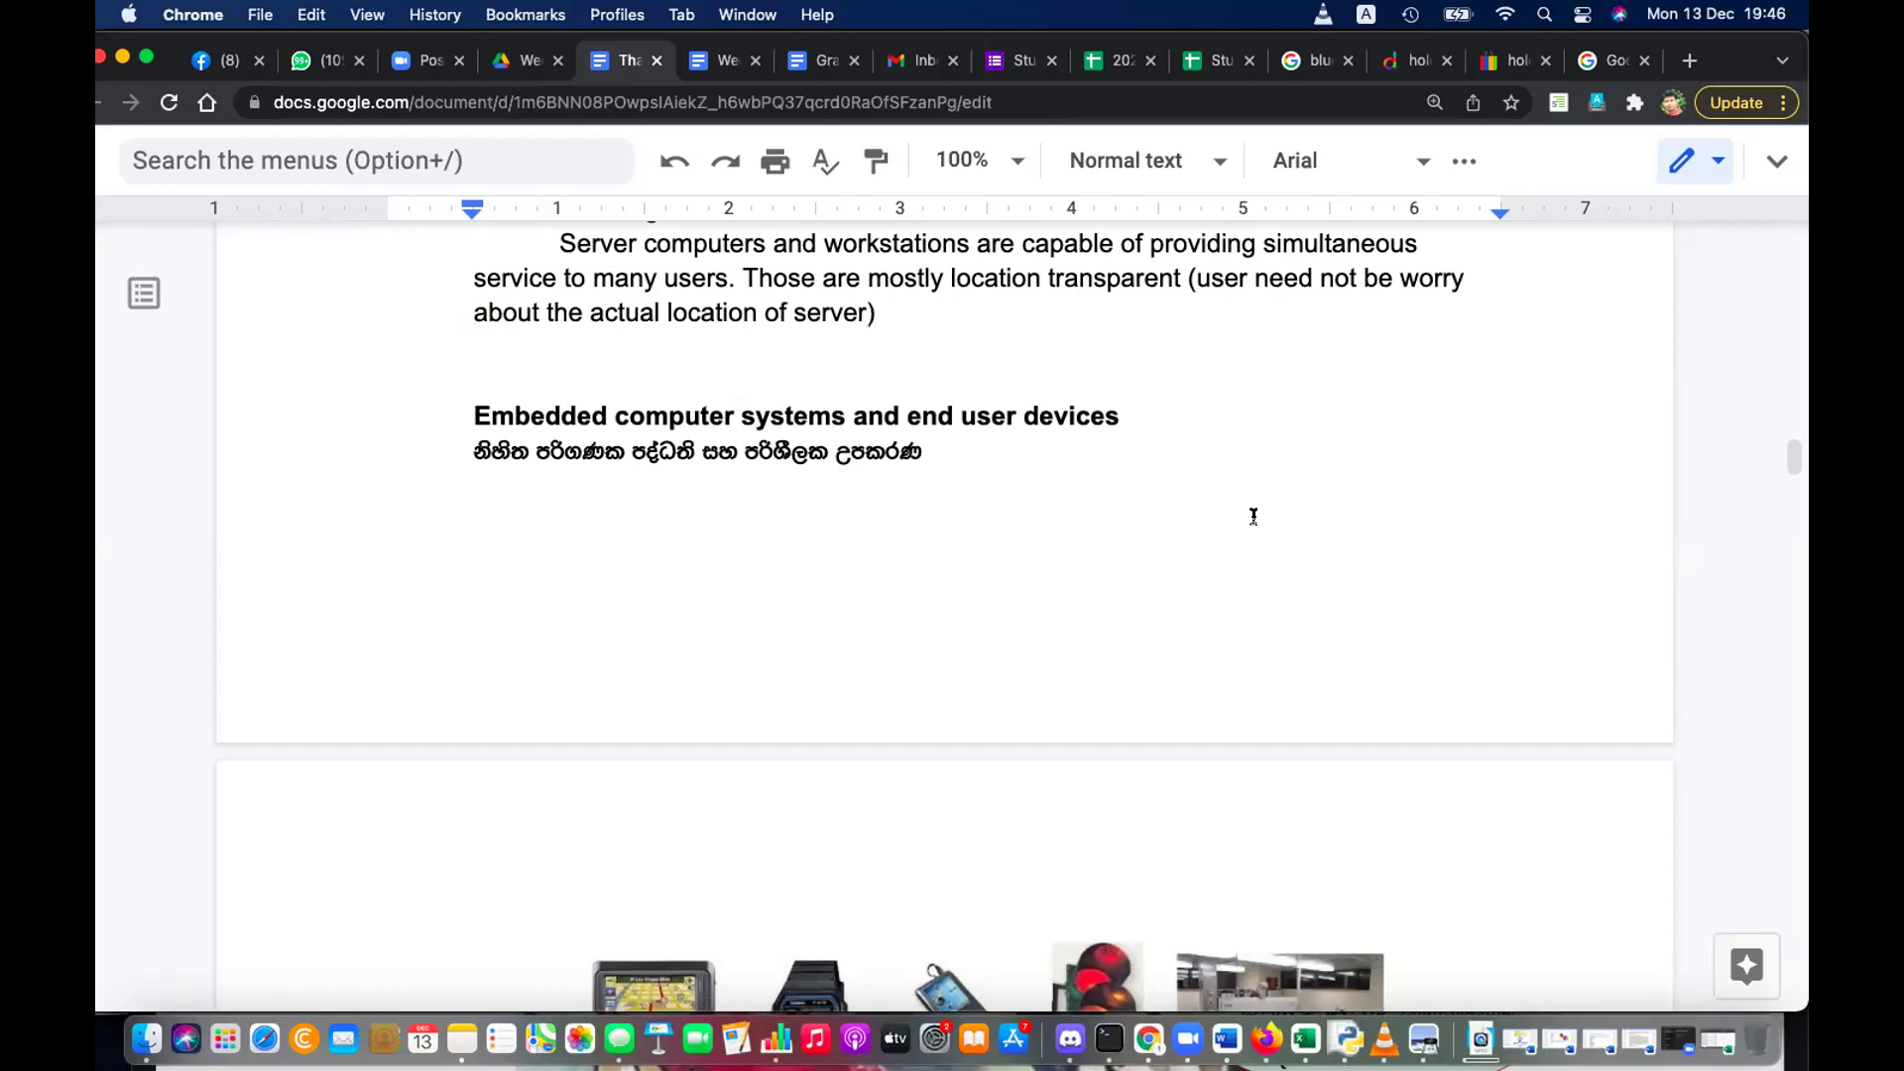
double_click(1422, 278)
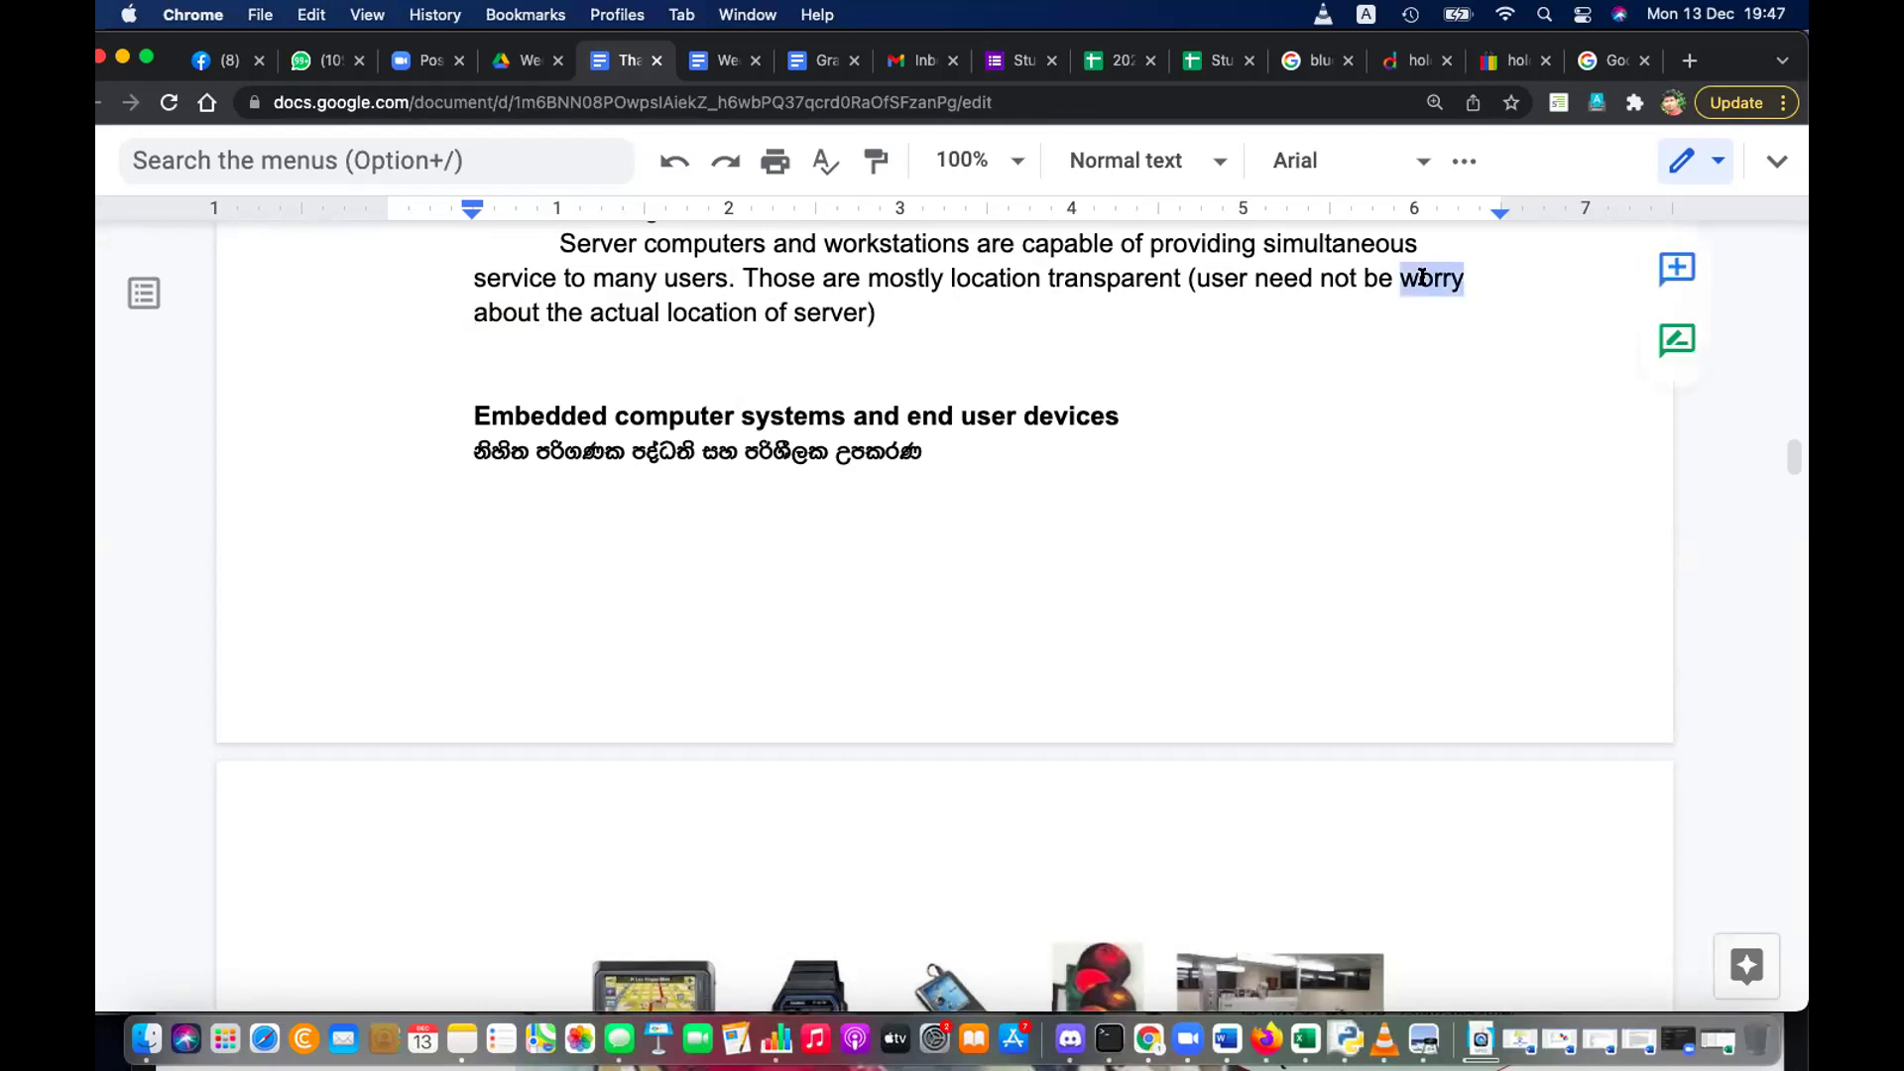
type("aware")
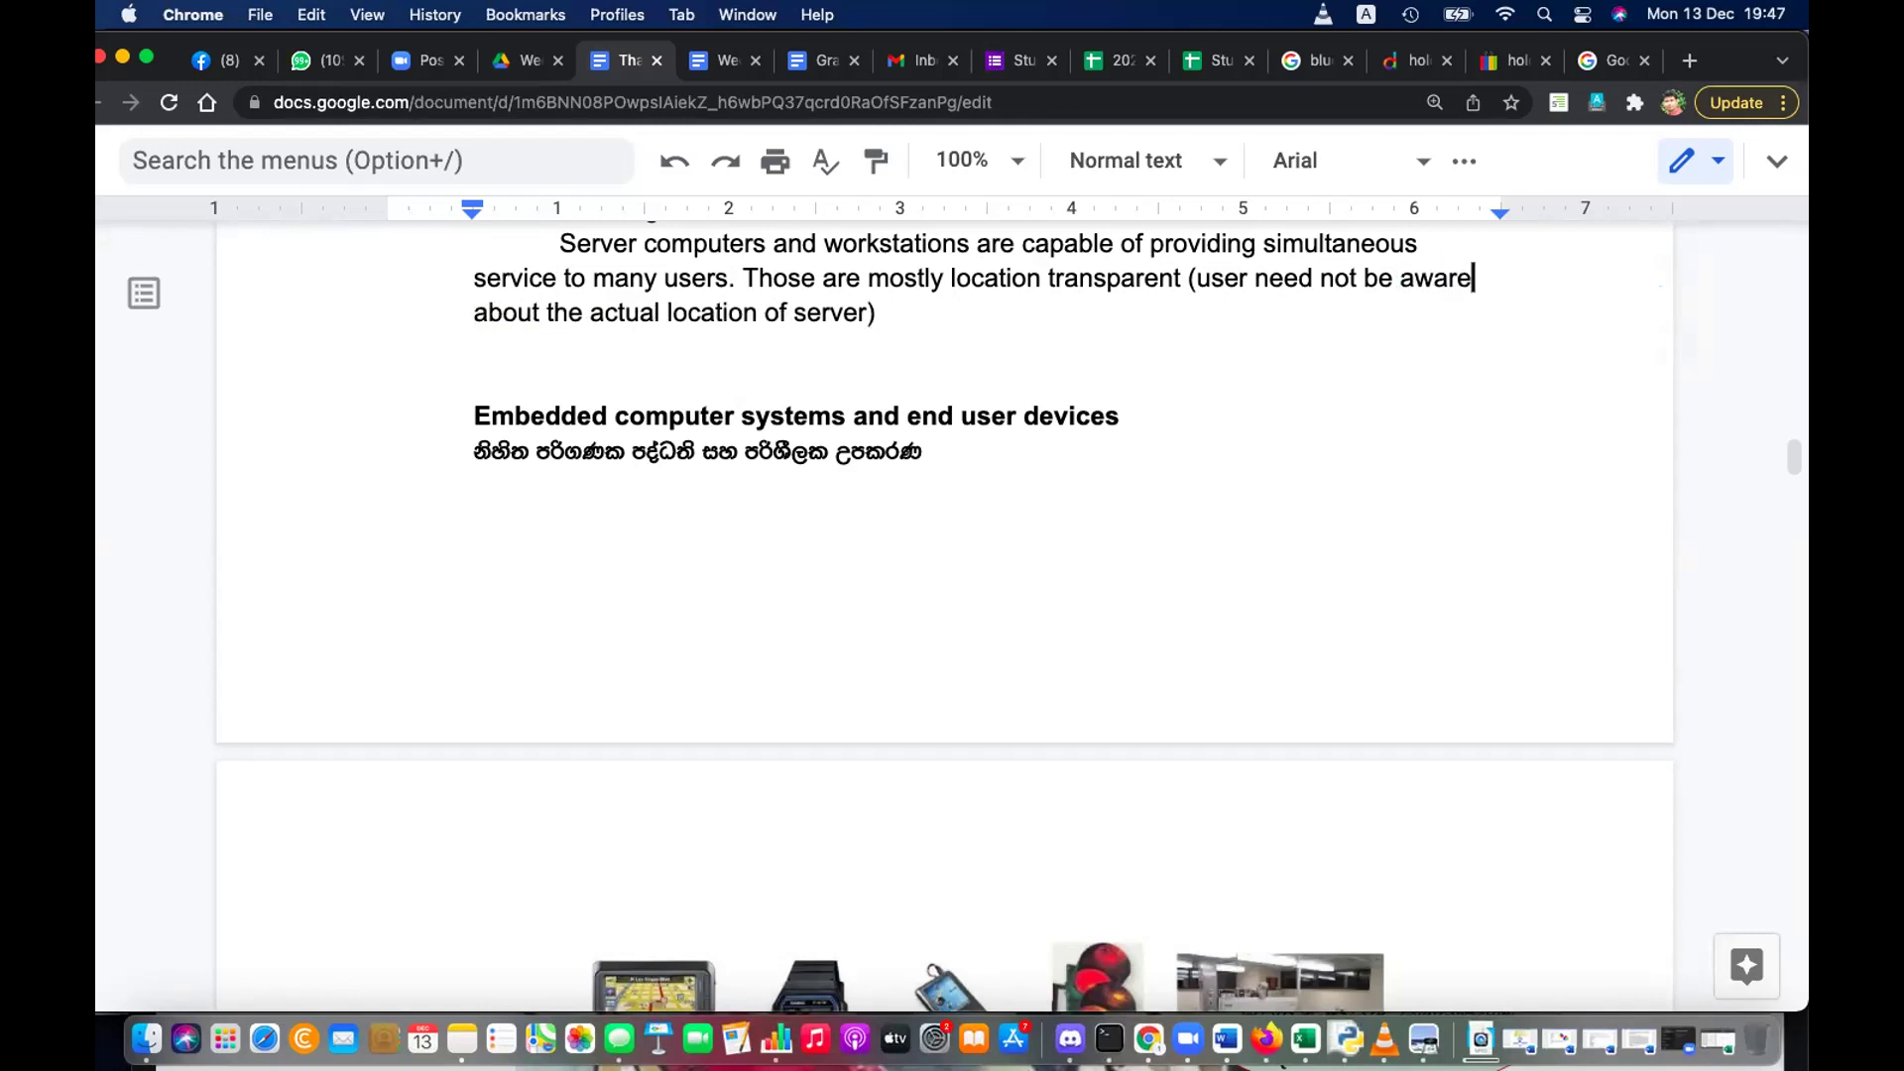
type("/worryabout the actual location of server")
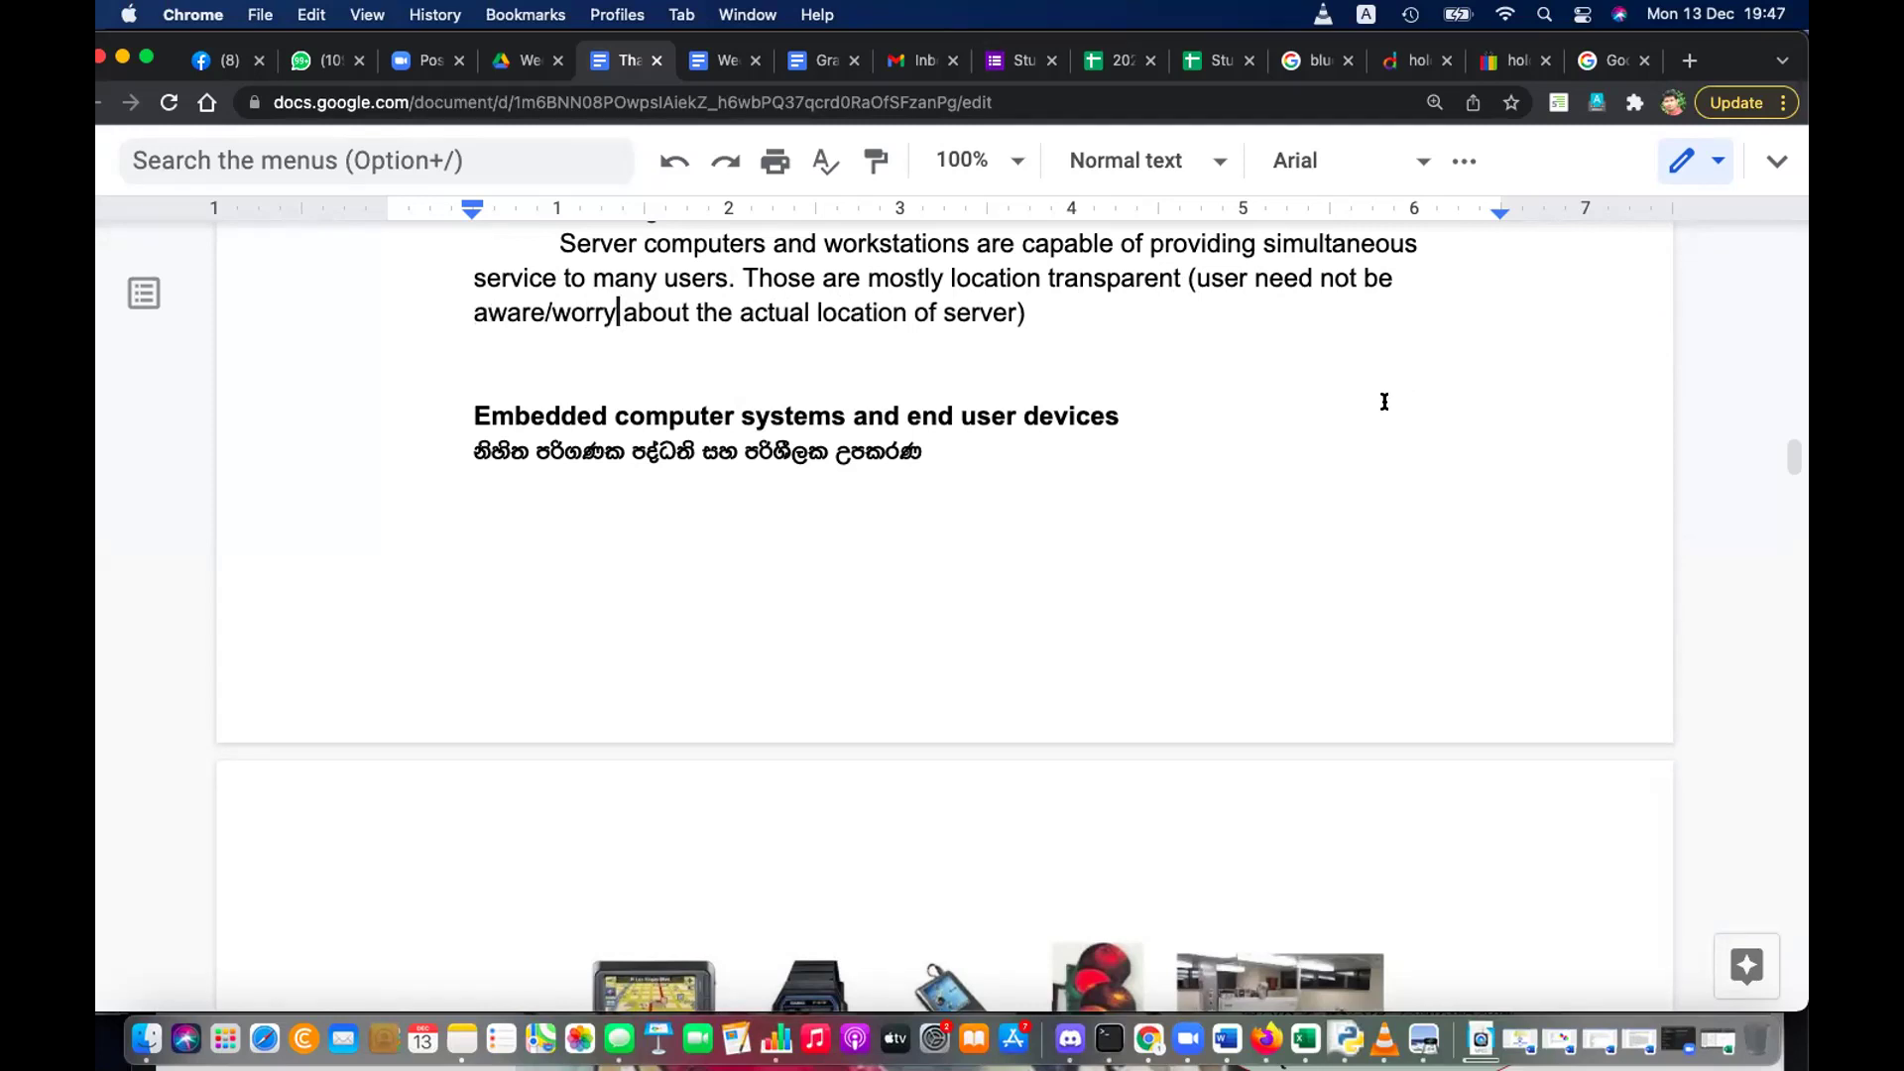
Complete the sentence after the parenthesis with "as those are connected to a network or the Internet."
left_click(1384, 402)
left_click(1049, 310)
type("as those are connected to a netwro")
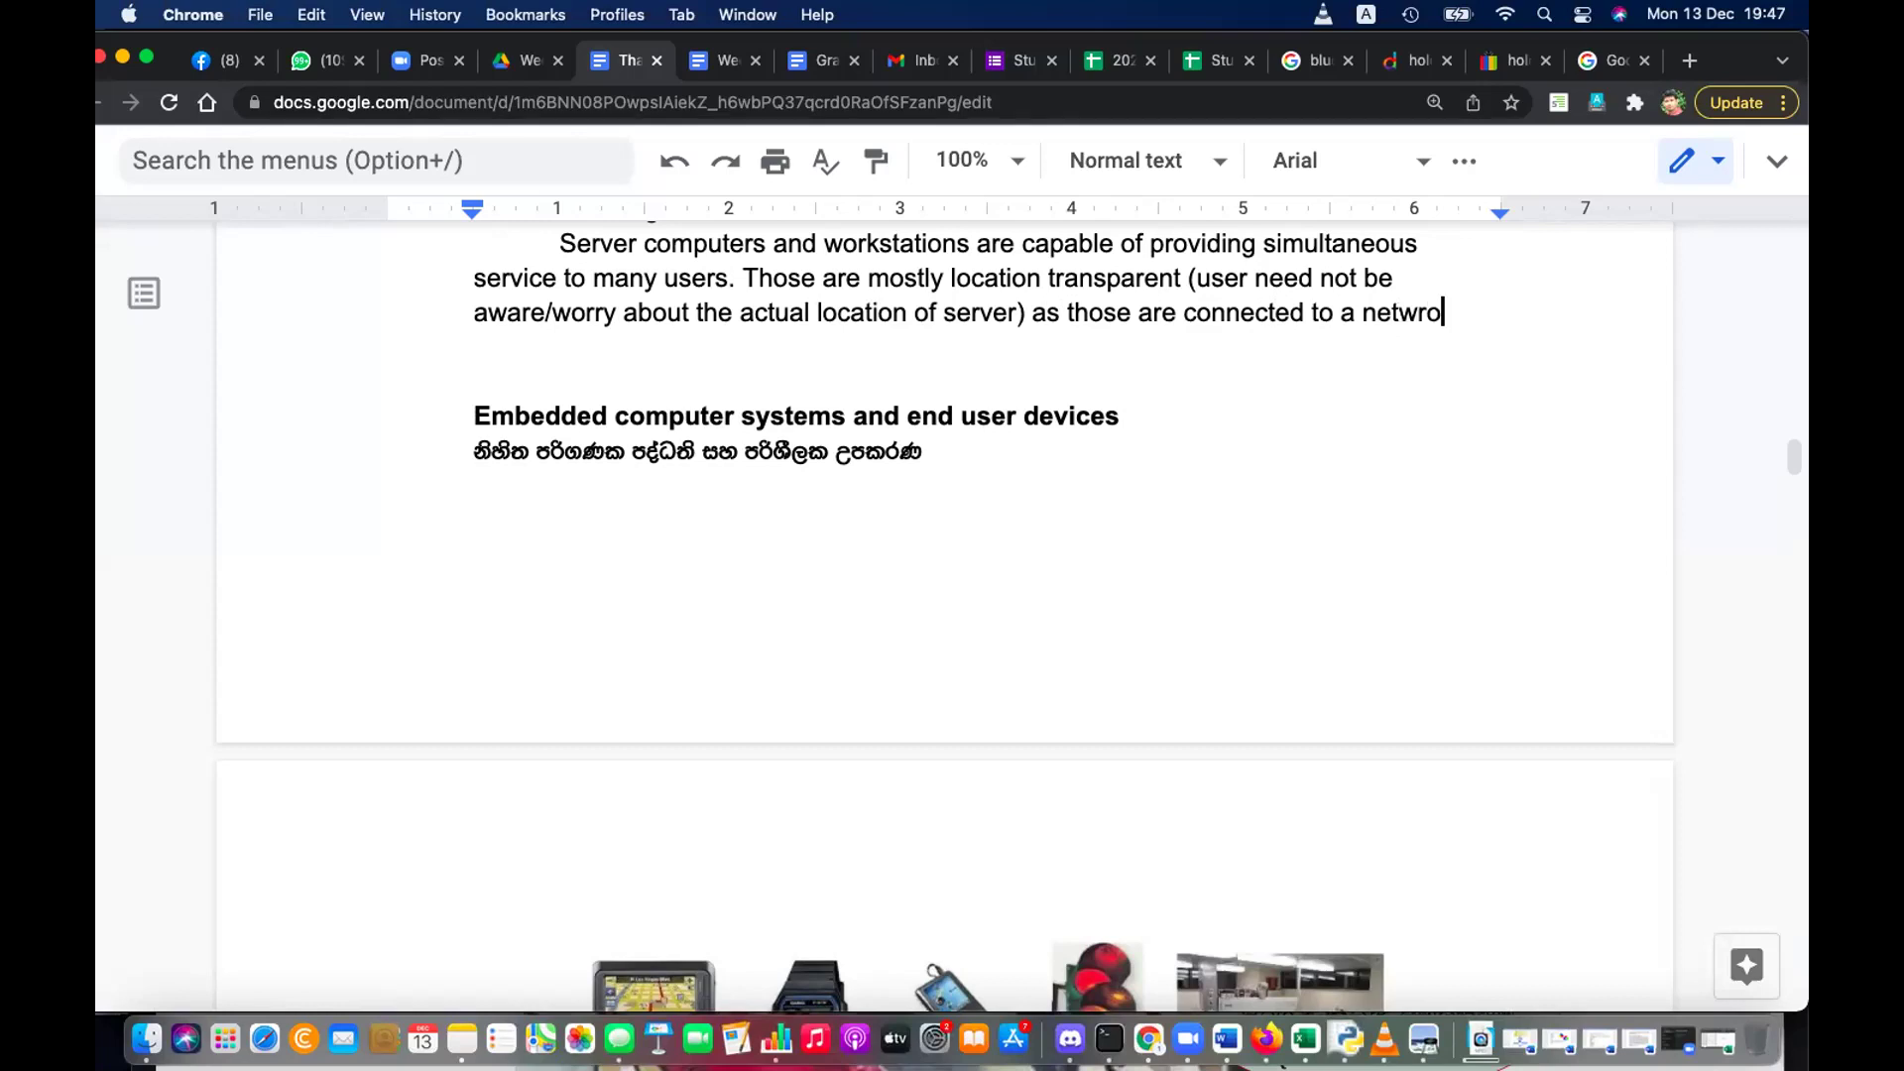
key("BackSpace")
key("BackSpace")
key("BackSpace")
key("BackSpace")
type("twork")
type(" or the ")
type("Internet")
type(".")
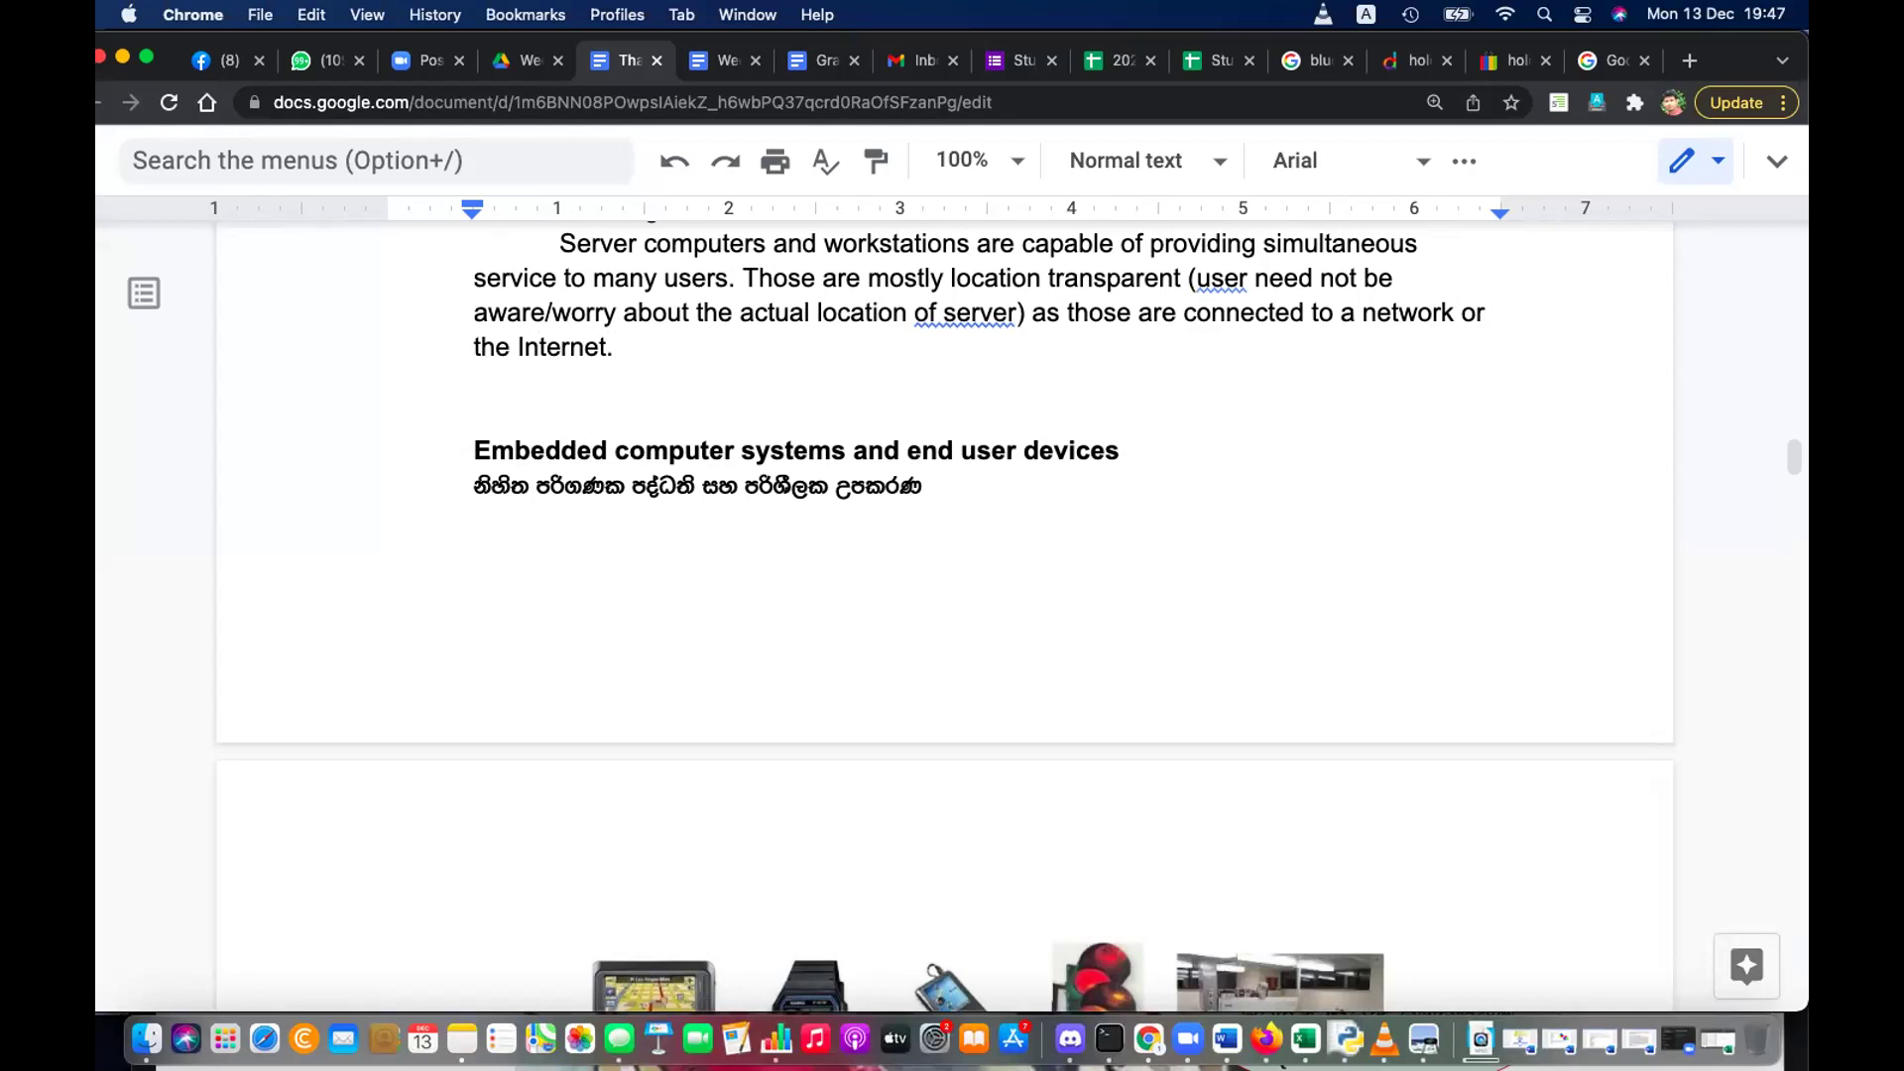
Apply the grammar suggestions in the parenthetical note, changing "of server" to "of the server" and "user" to "users"
scroll(1092, 413, "up", 3)
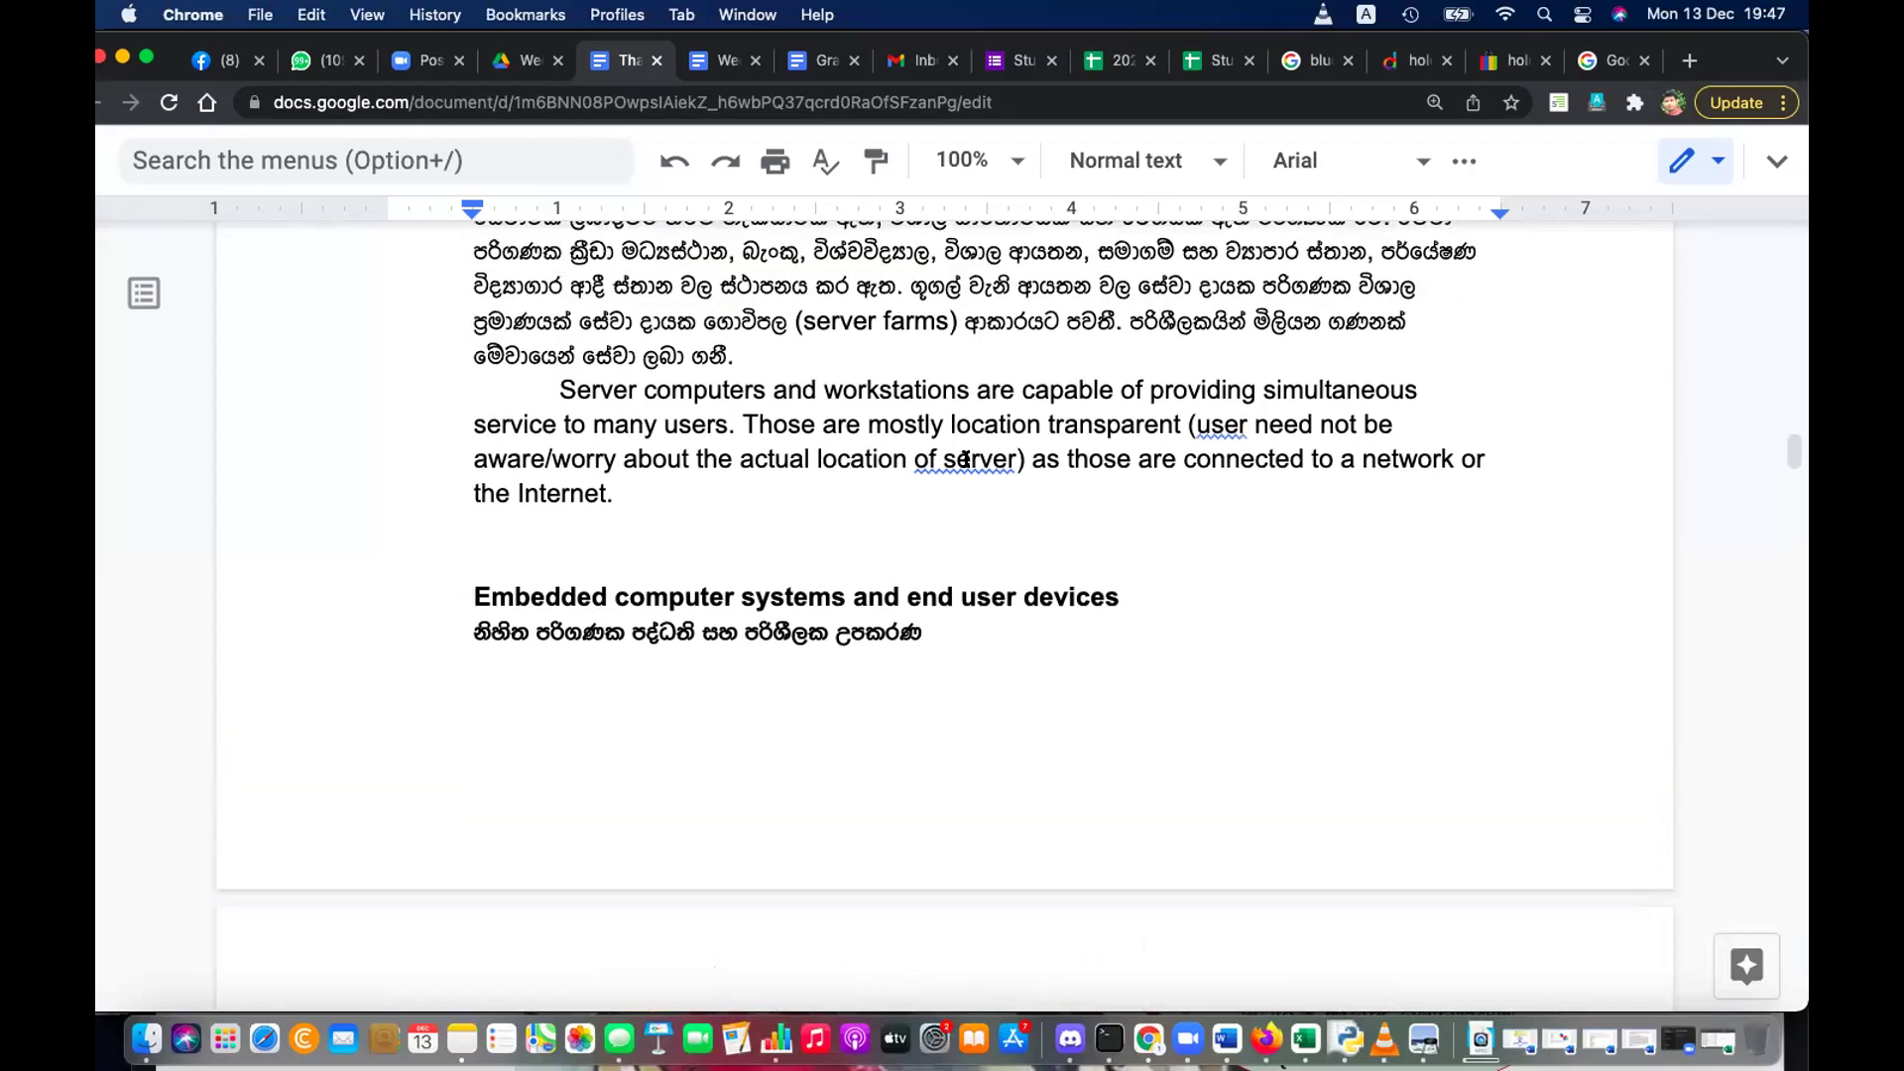
left_click(967, 459)
left_click(1103, 561)
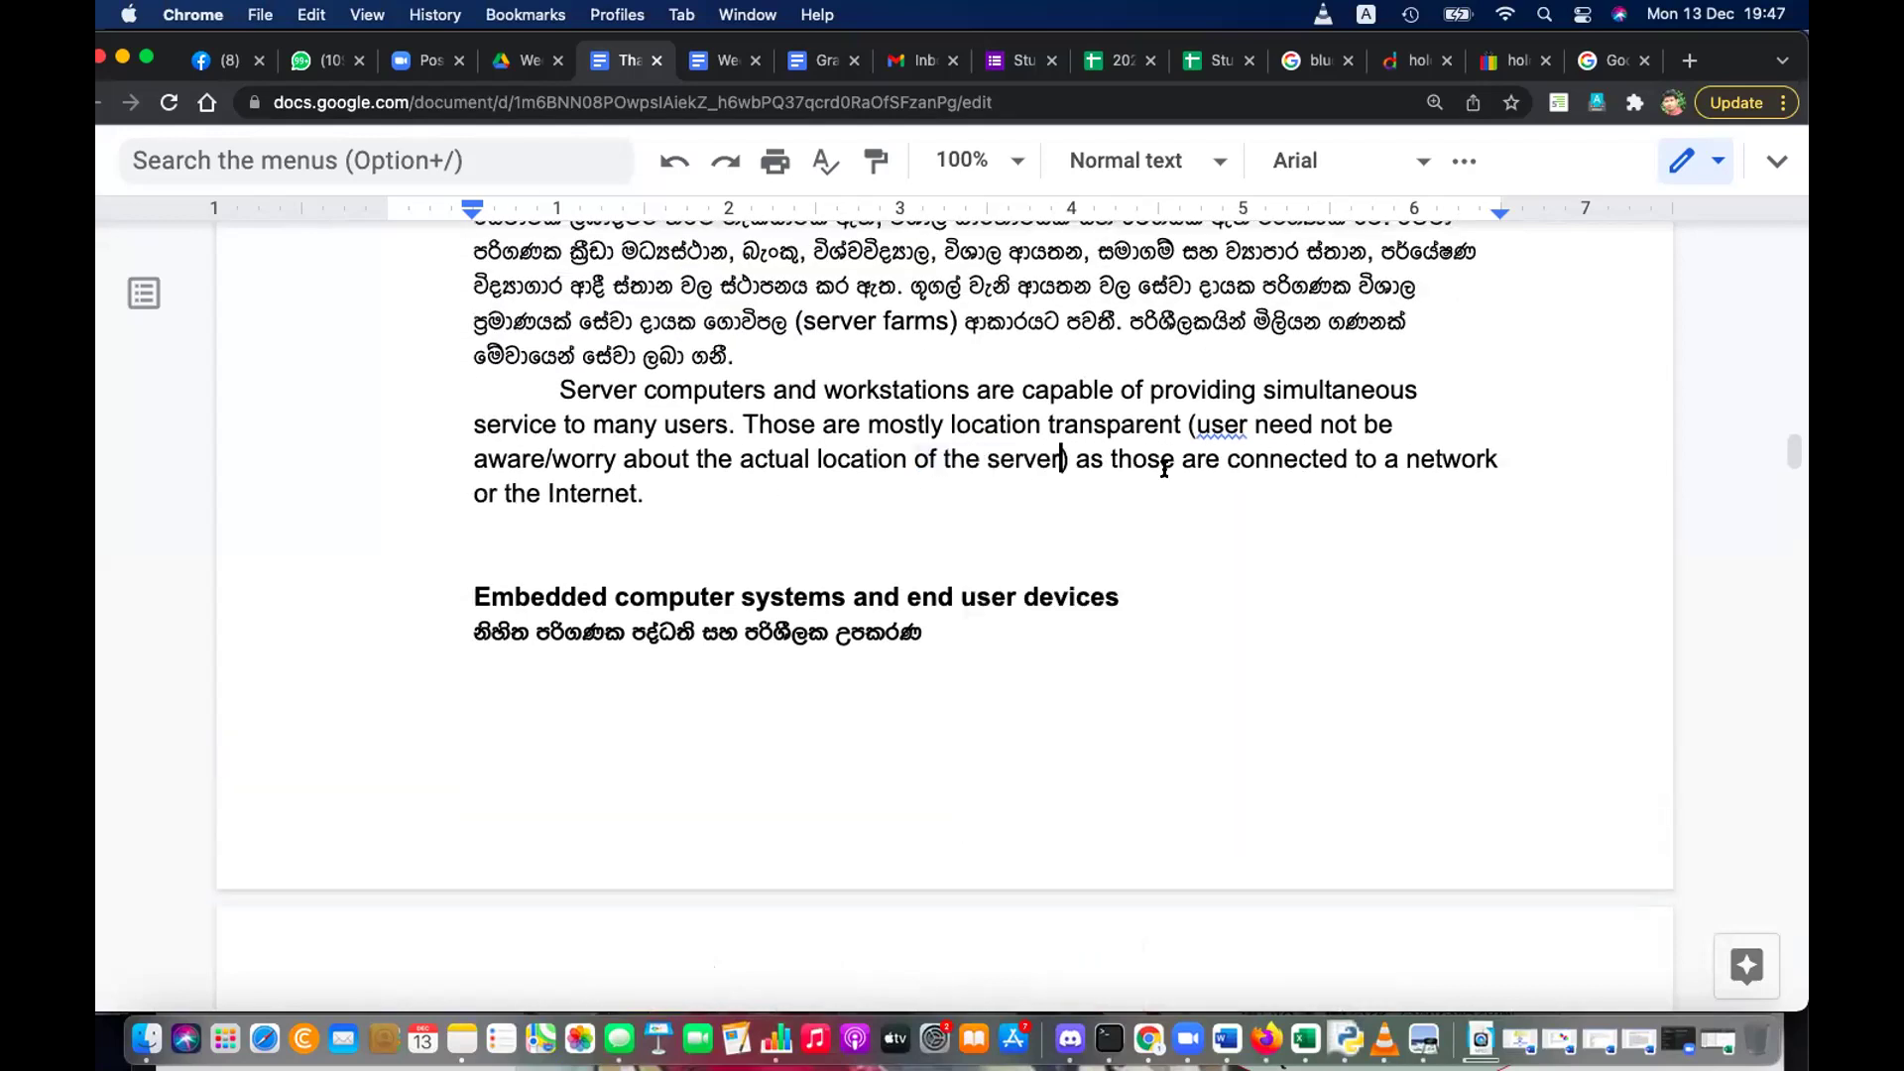
left_click(1212, 417)
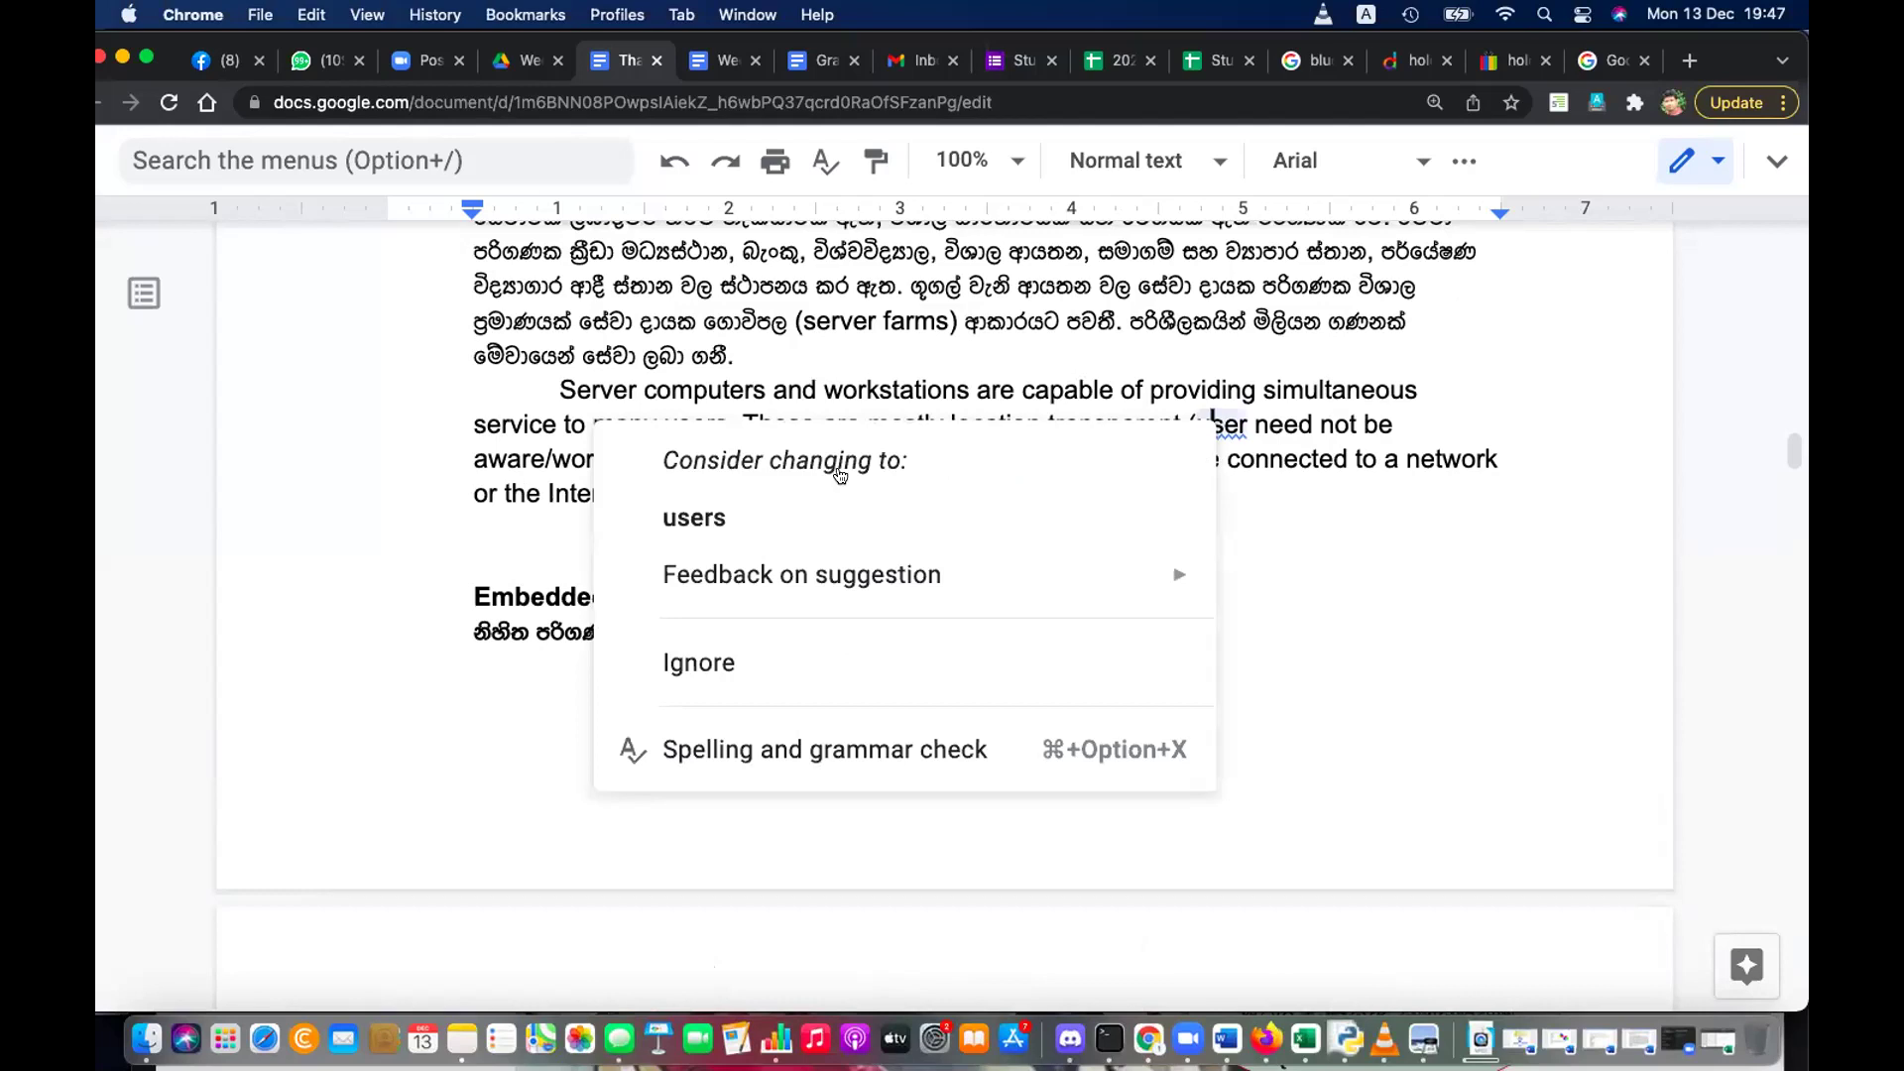
left_click(725, 521)
Add a sentence at the paragraph's end beginning "These are placed in banks, gaming centers, business operational centers,"
scroll(859, 476, "up", 2)
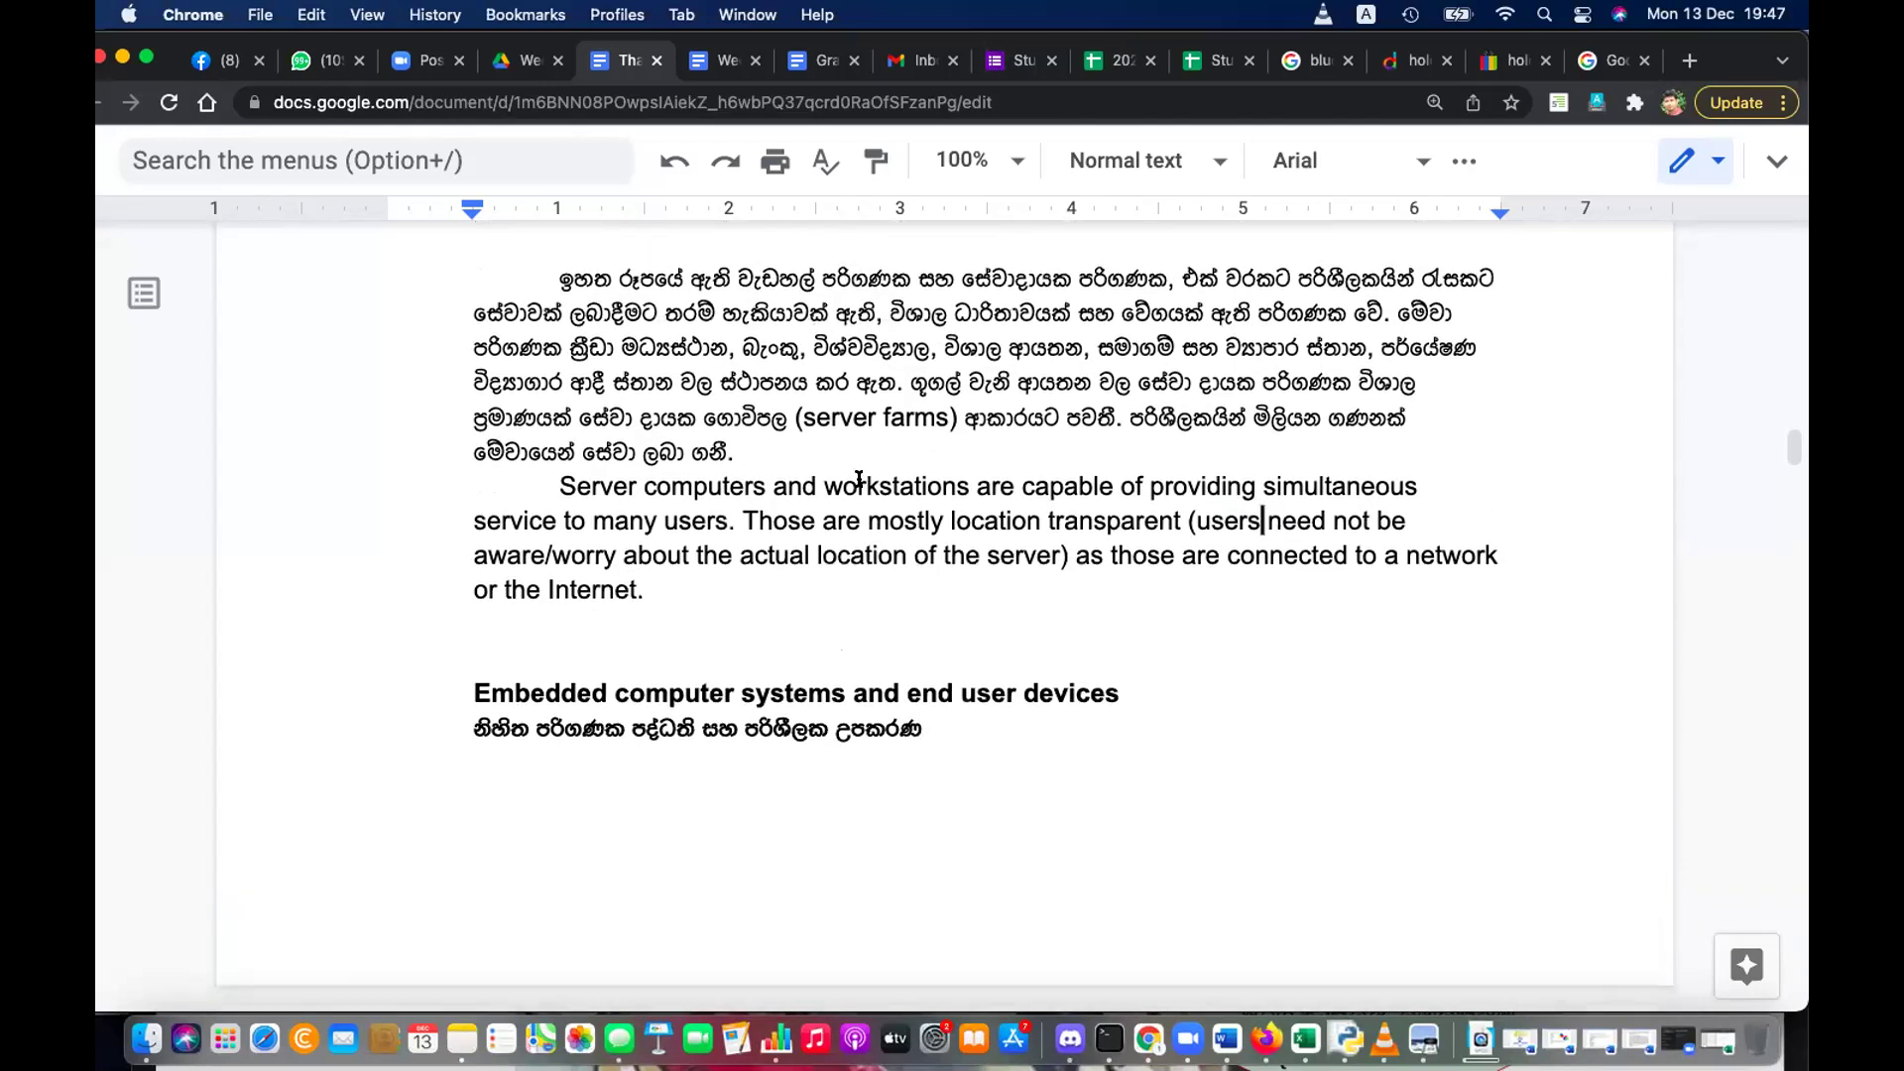
left_click(765, 584)
type("These are ")
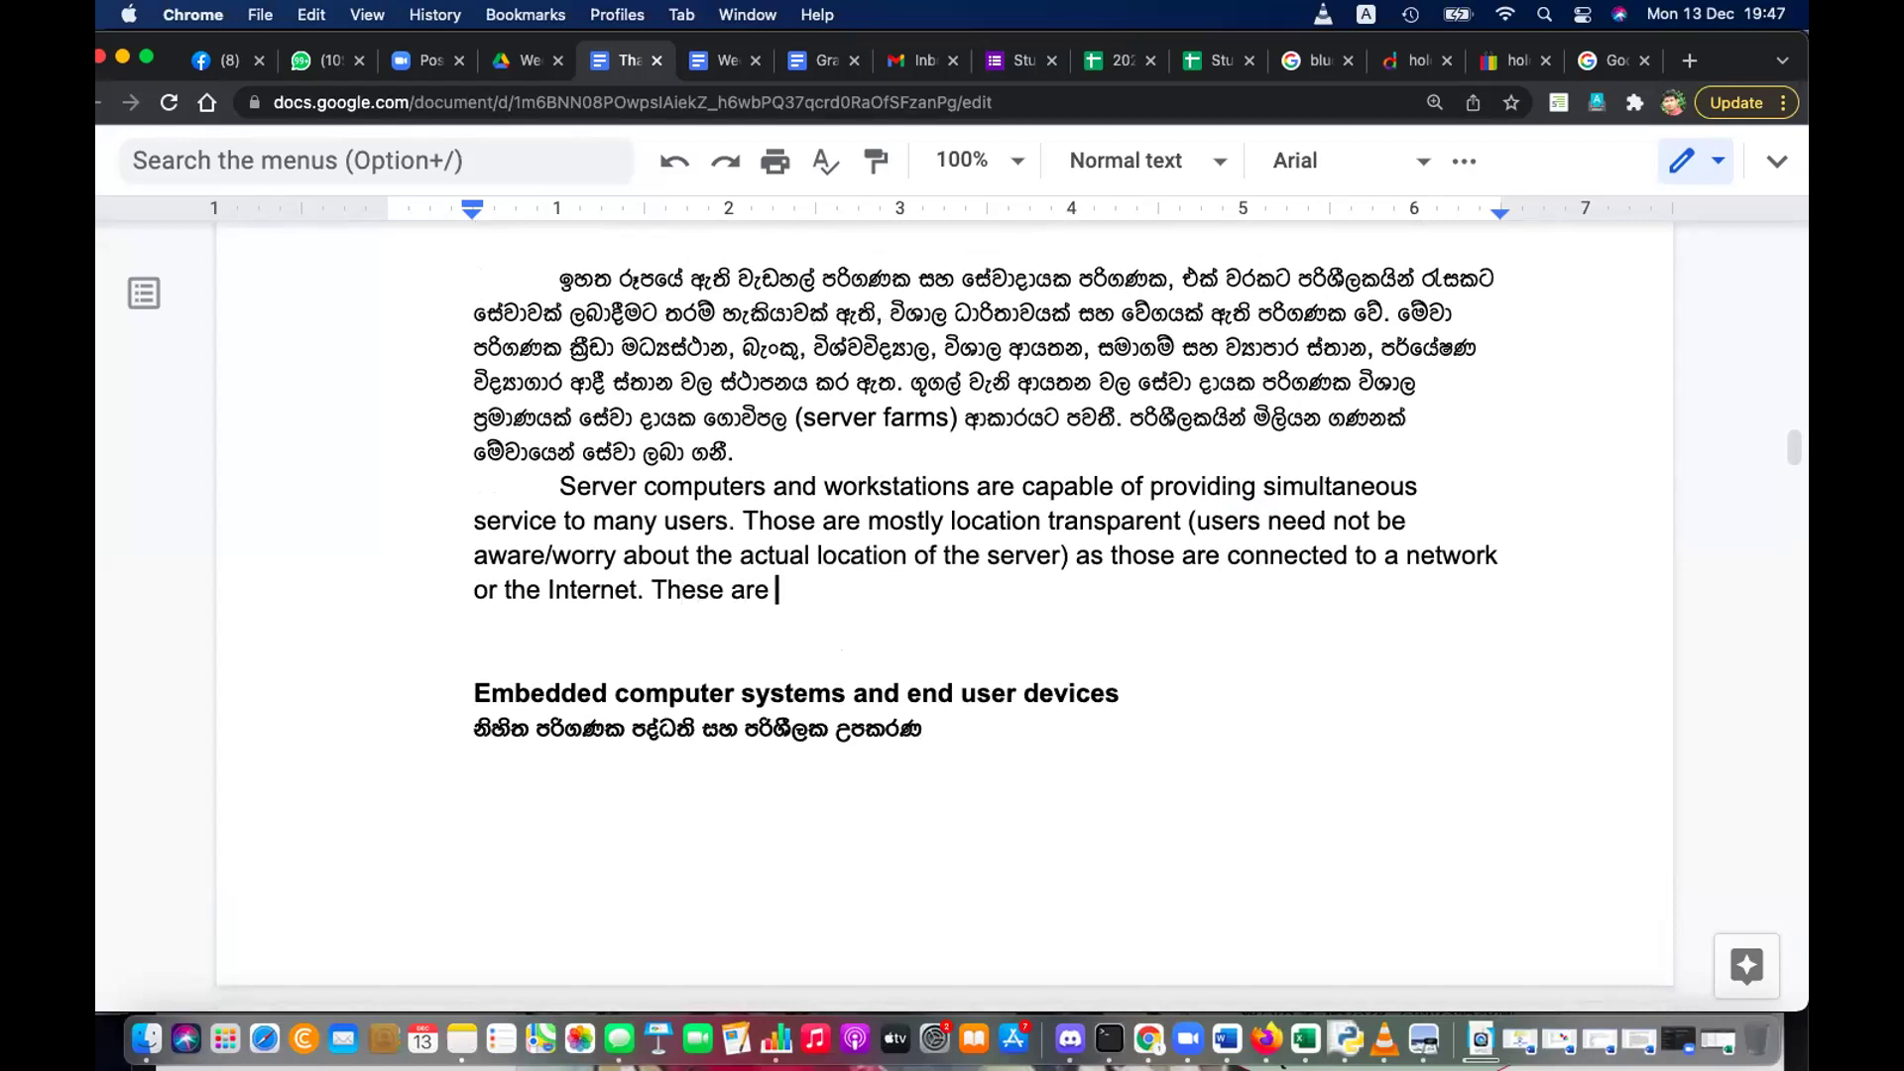
type("placed in banks,")
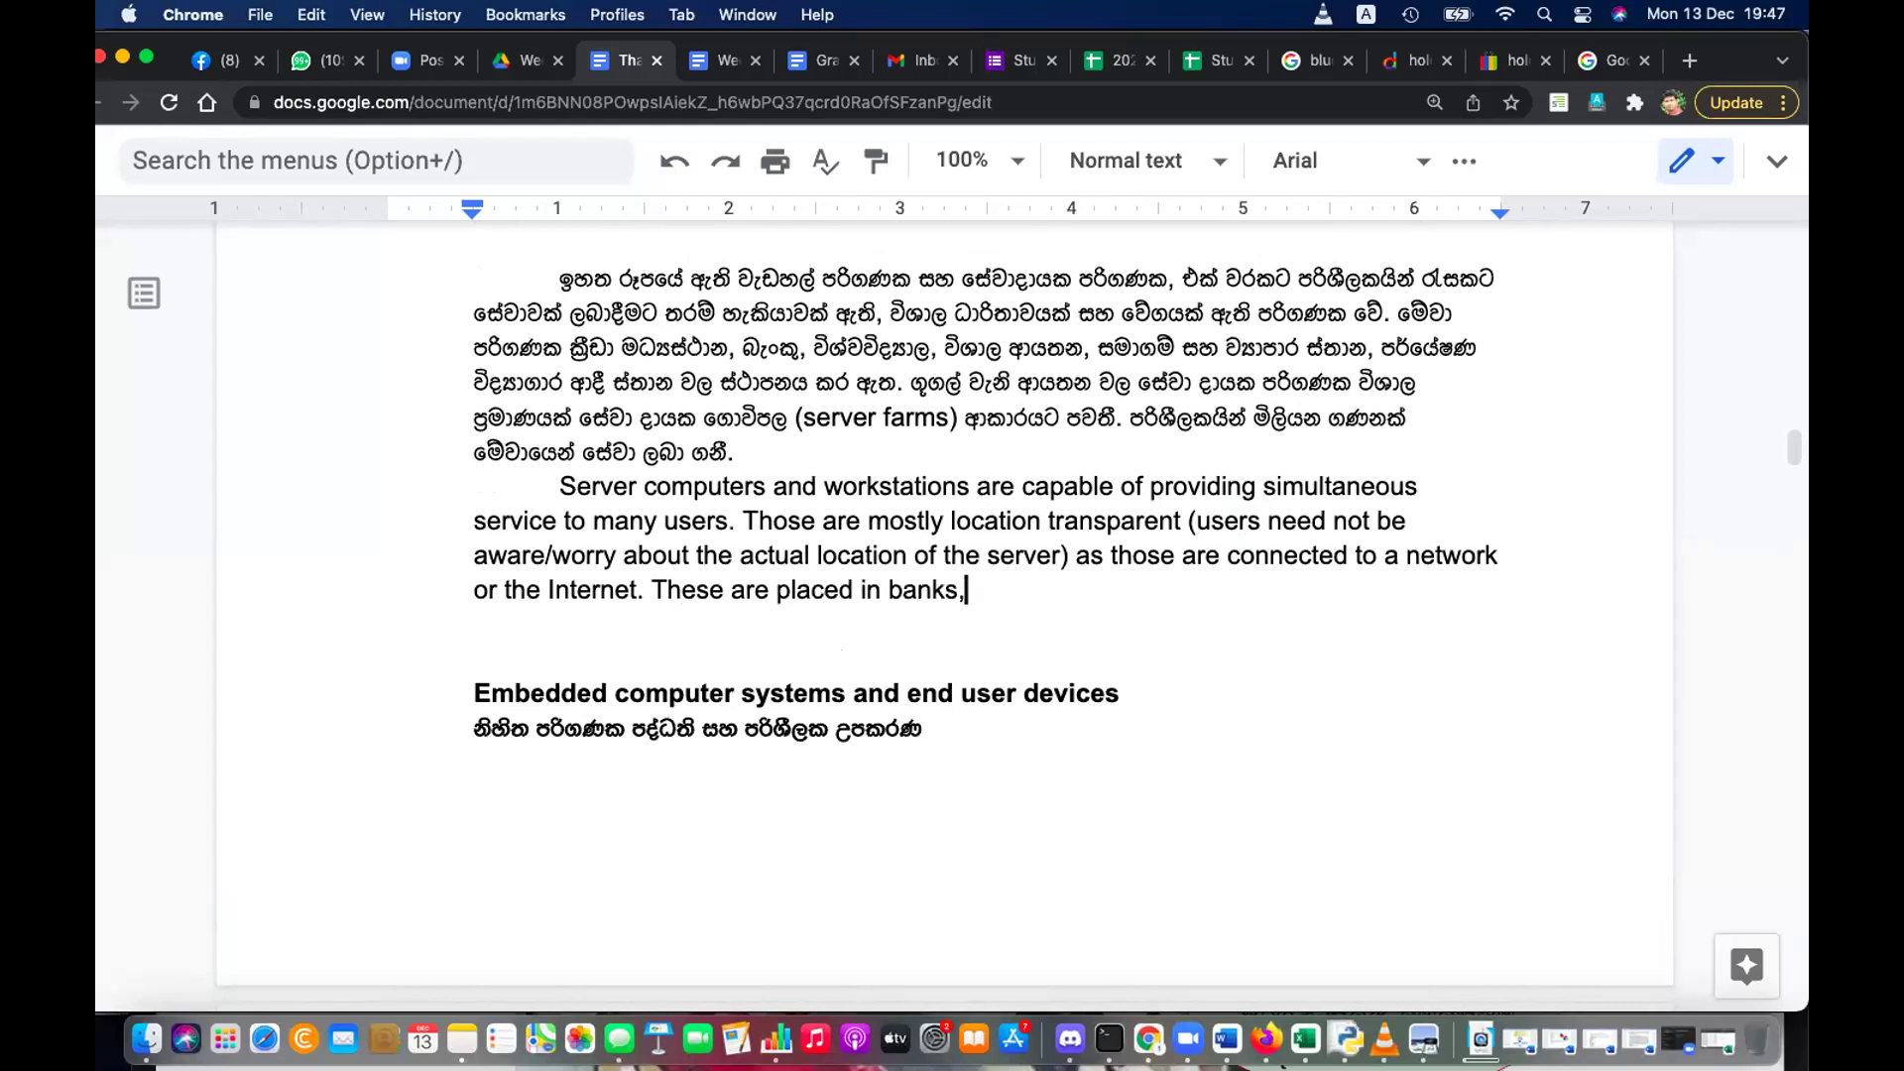
type(" gaming c")
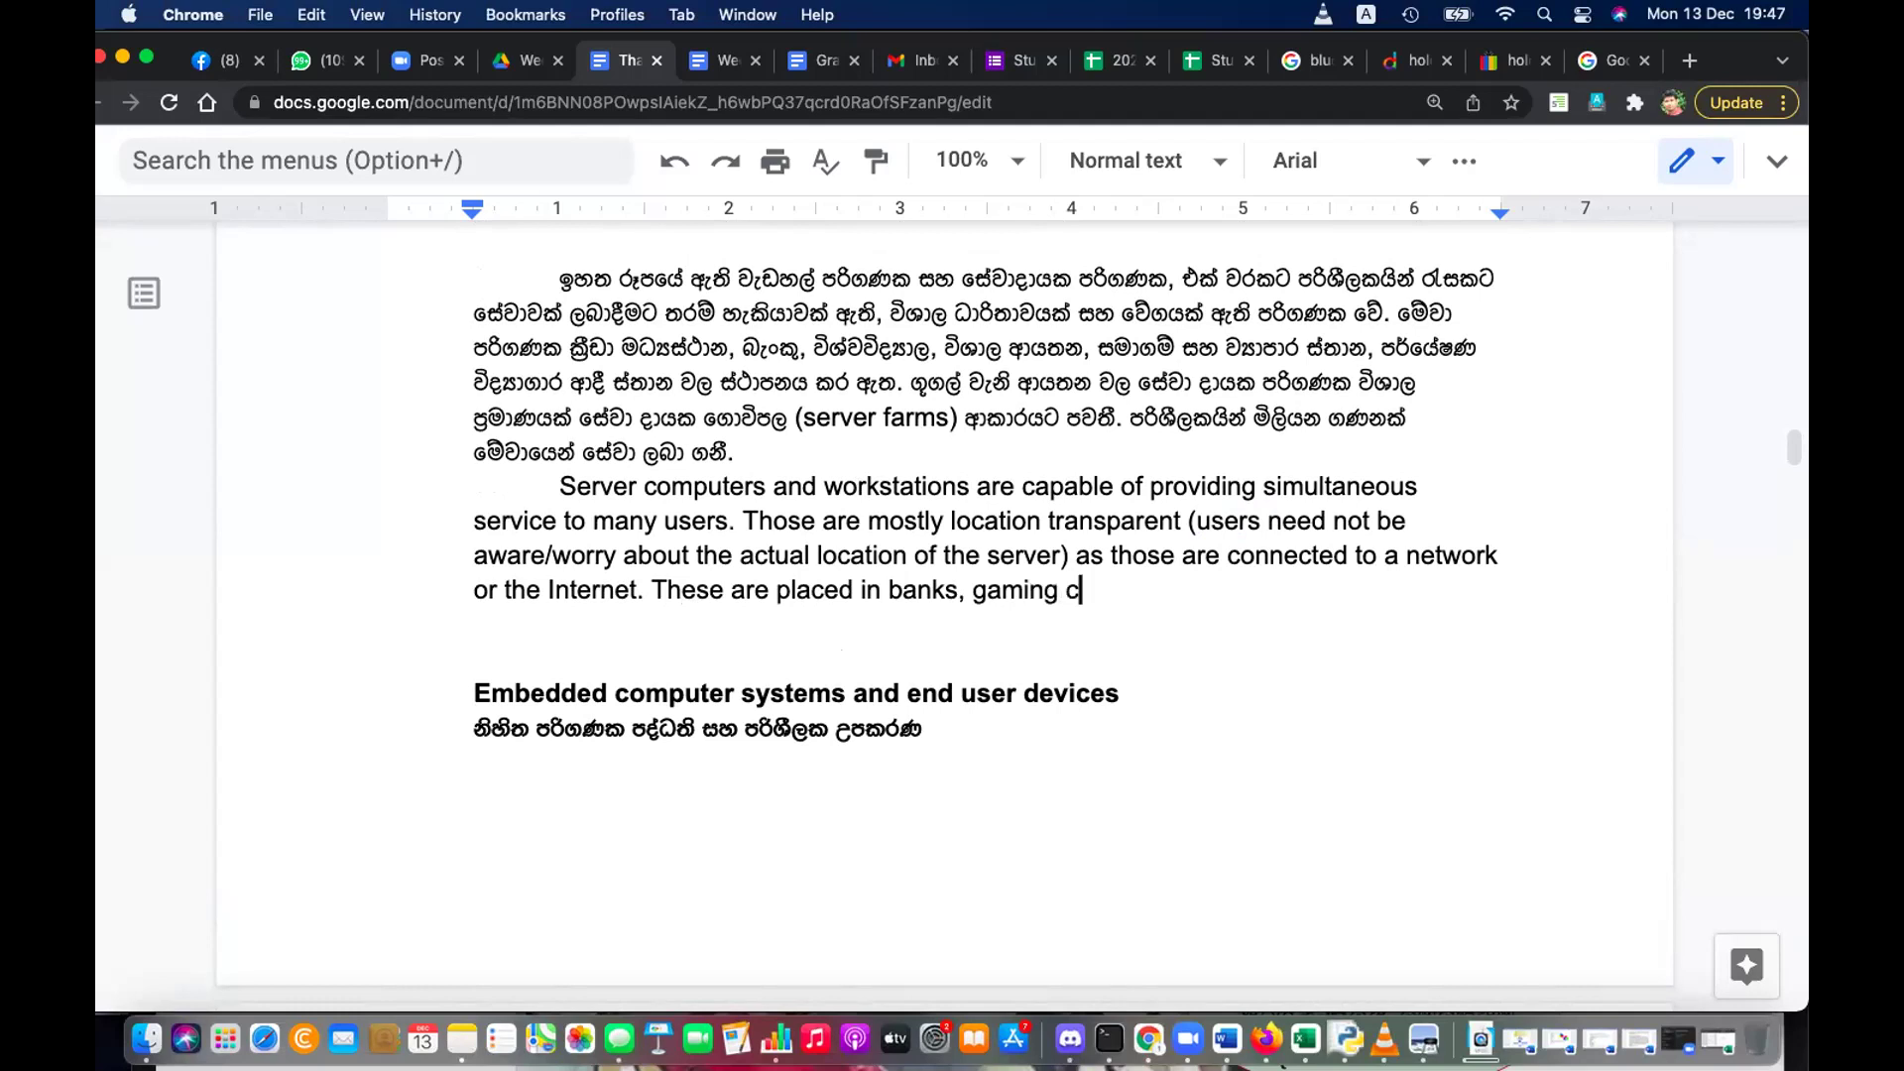
type("enters, business")
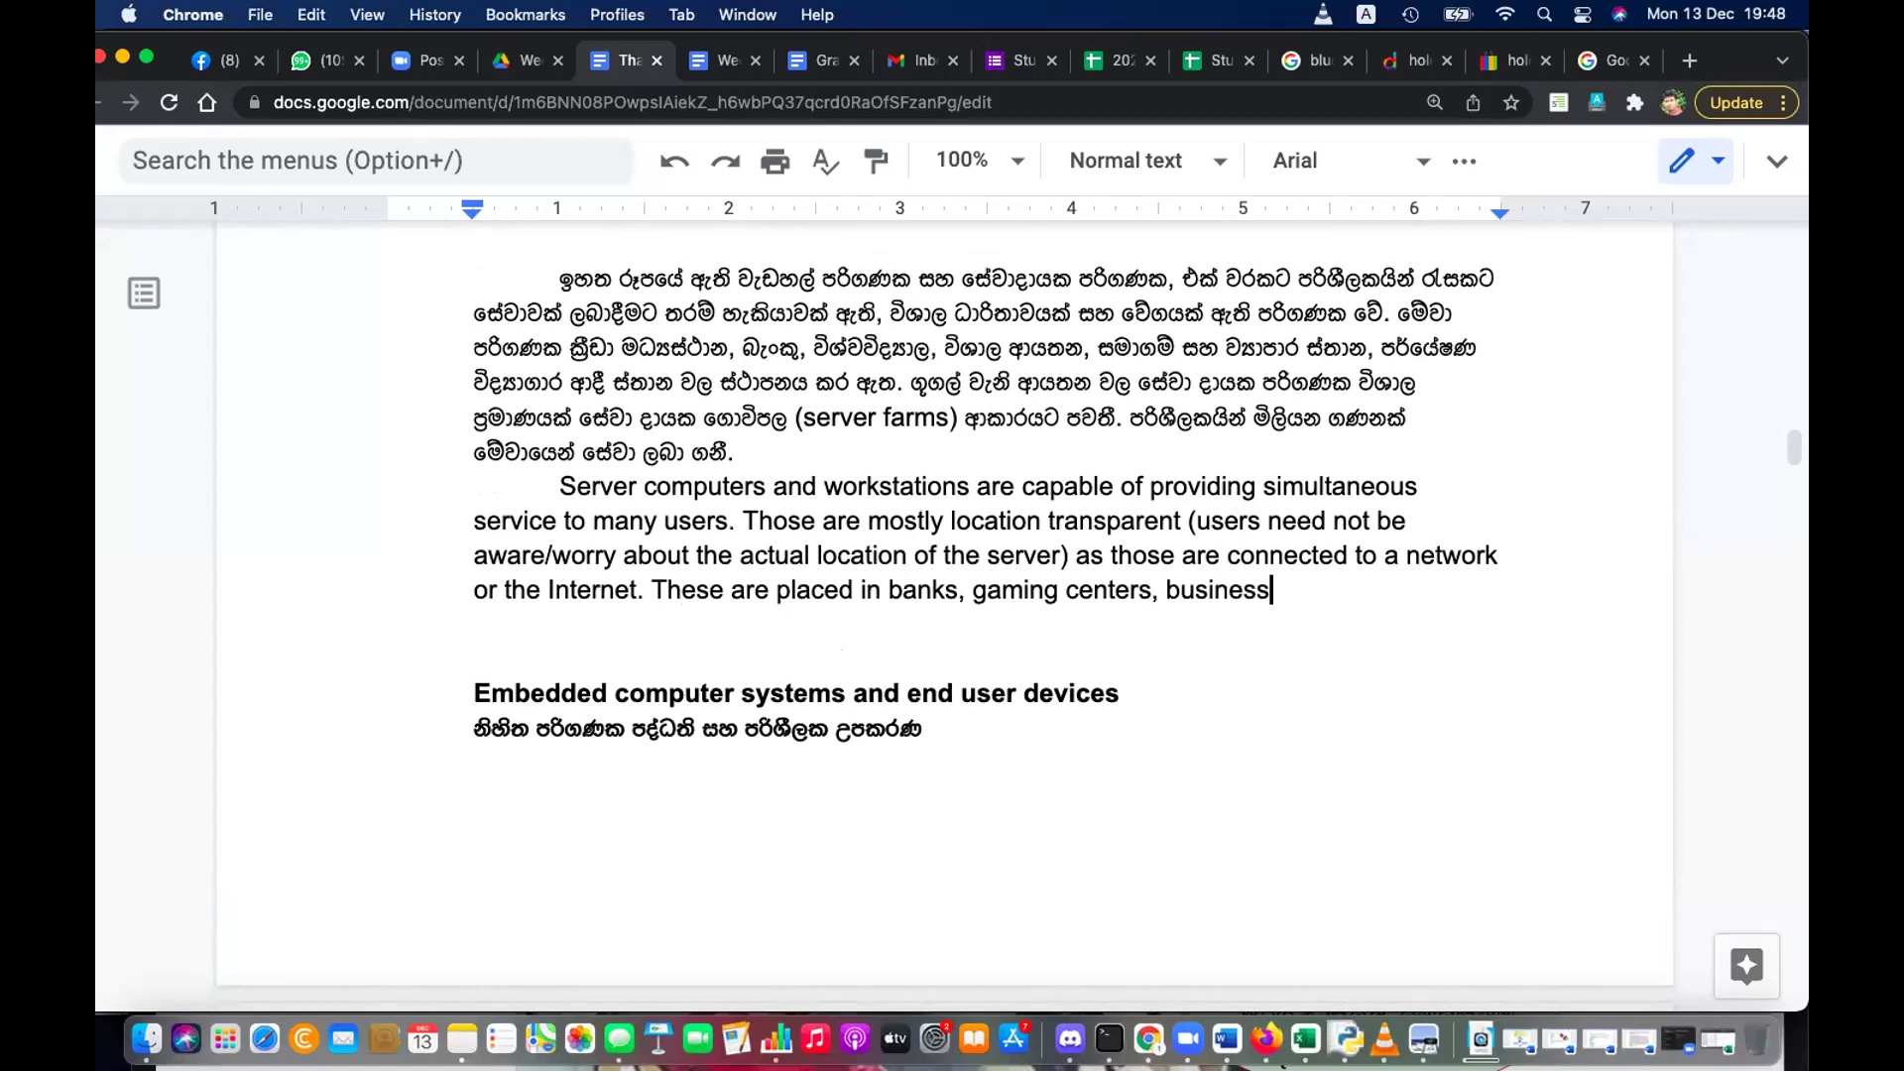
type(" operational ")
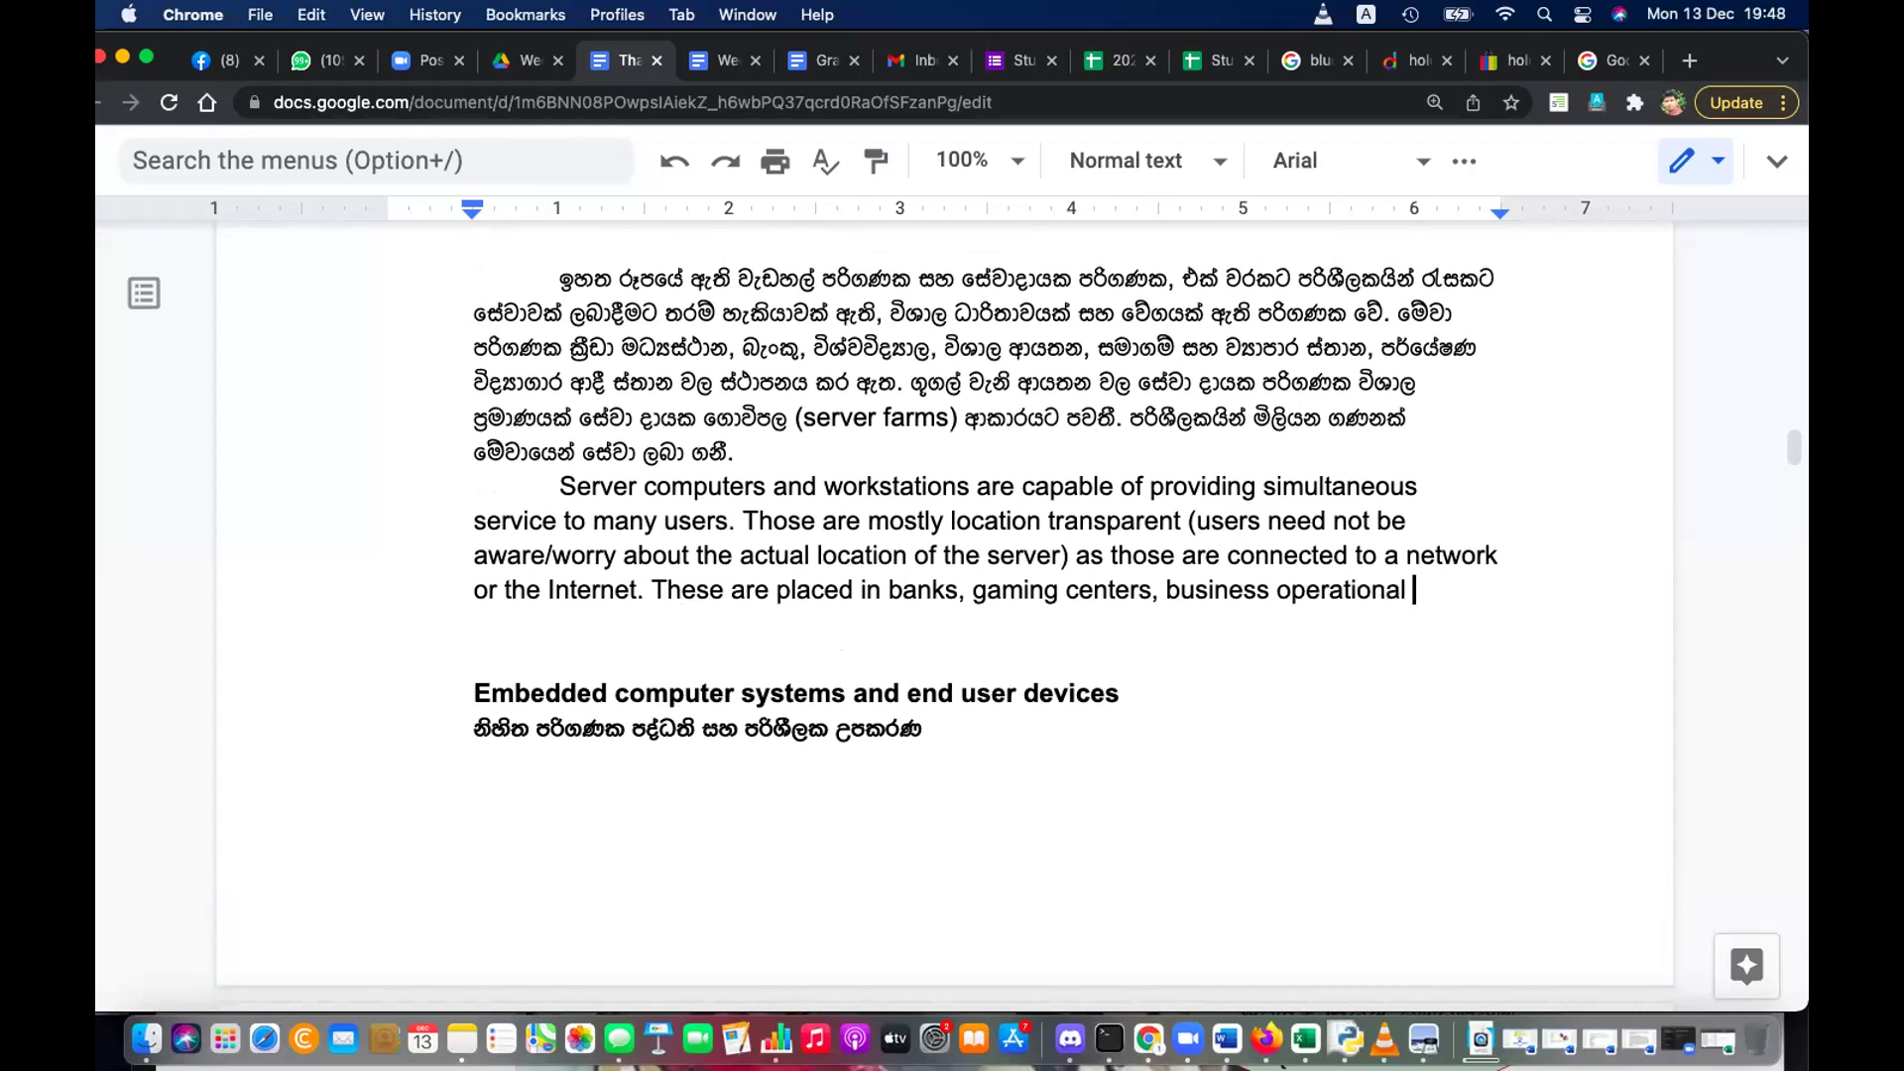
type("centers,")
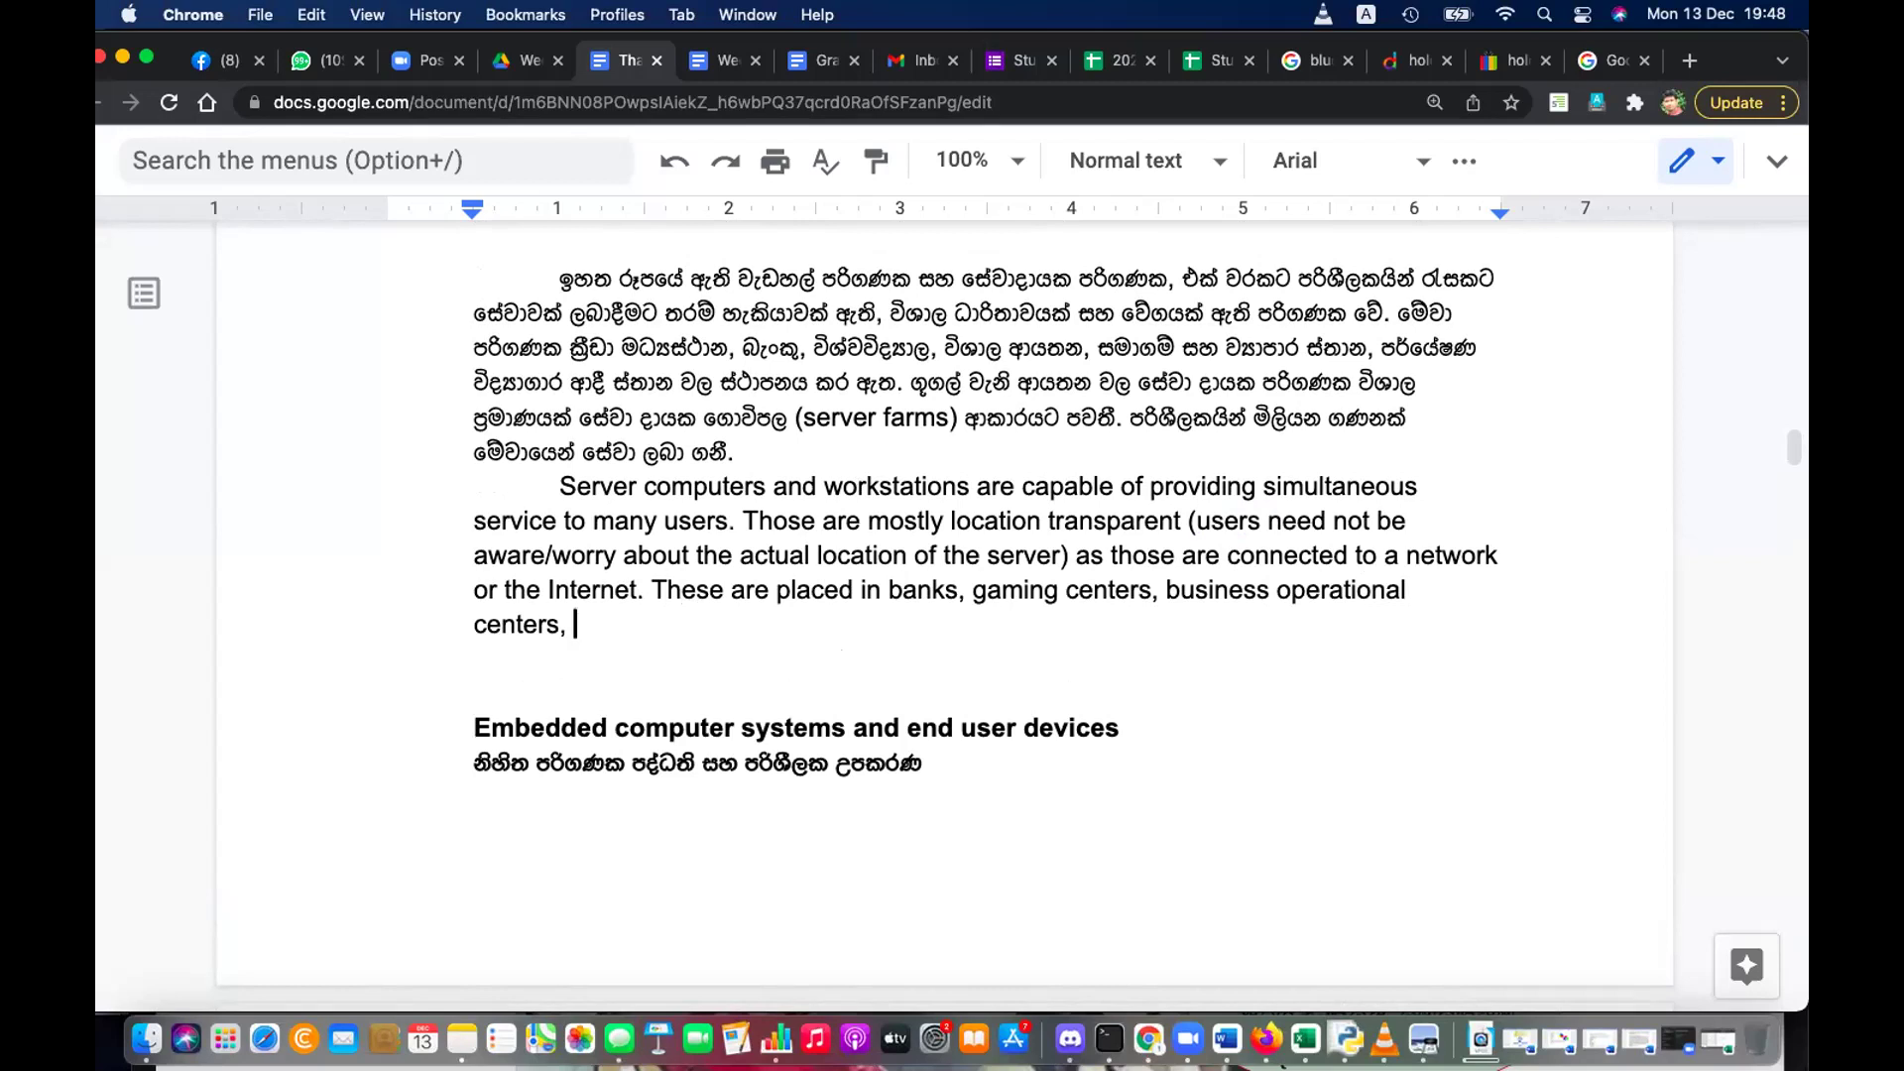
Complete the placement sentence with "scientific research centers, universities, large schools, large organizations etc."
type(" scin")
type("cetific")
type(" re")
type("s")
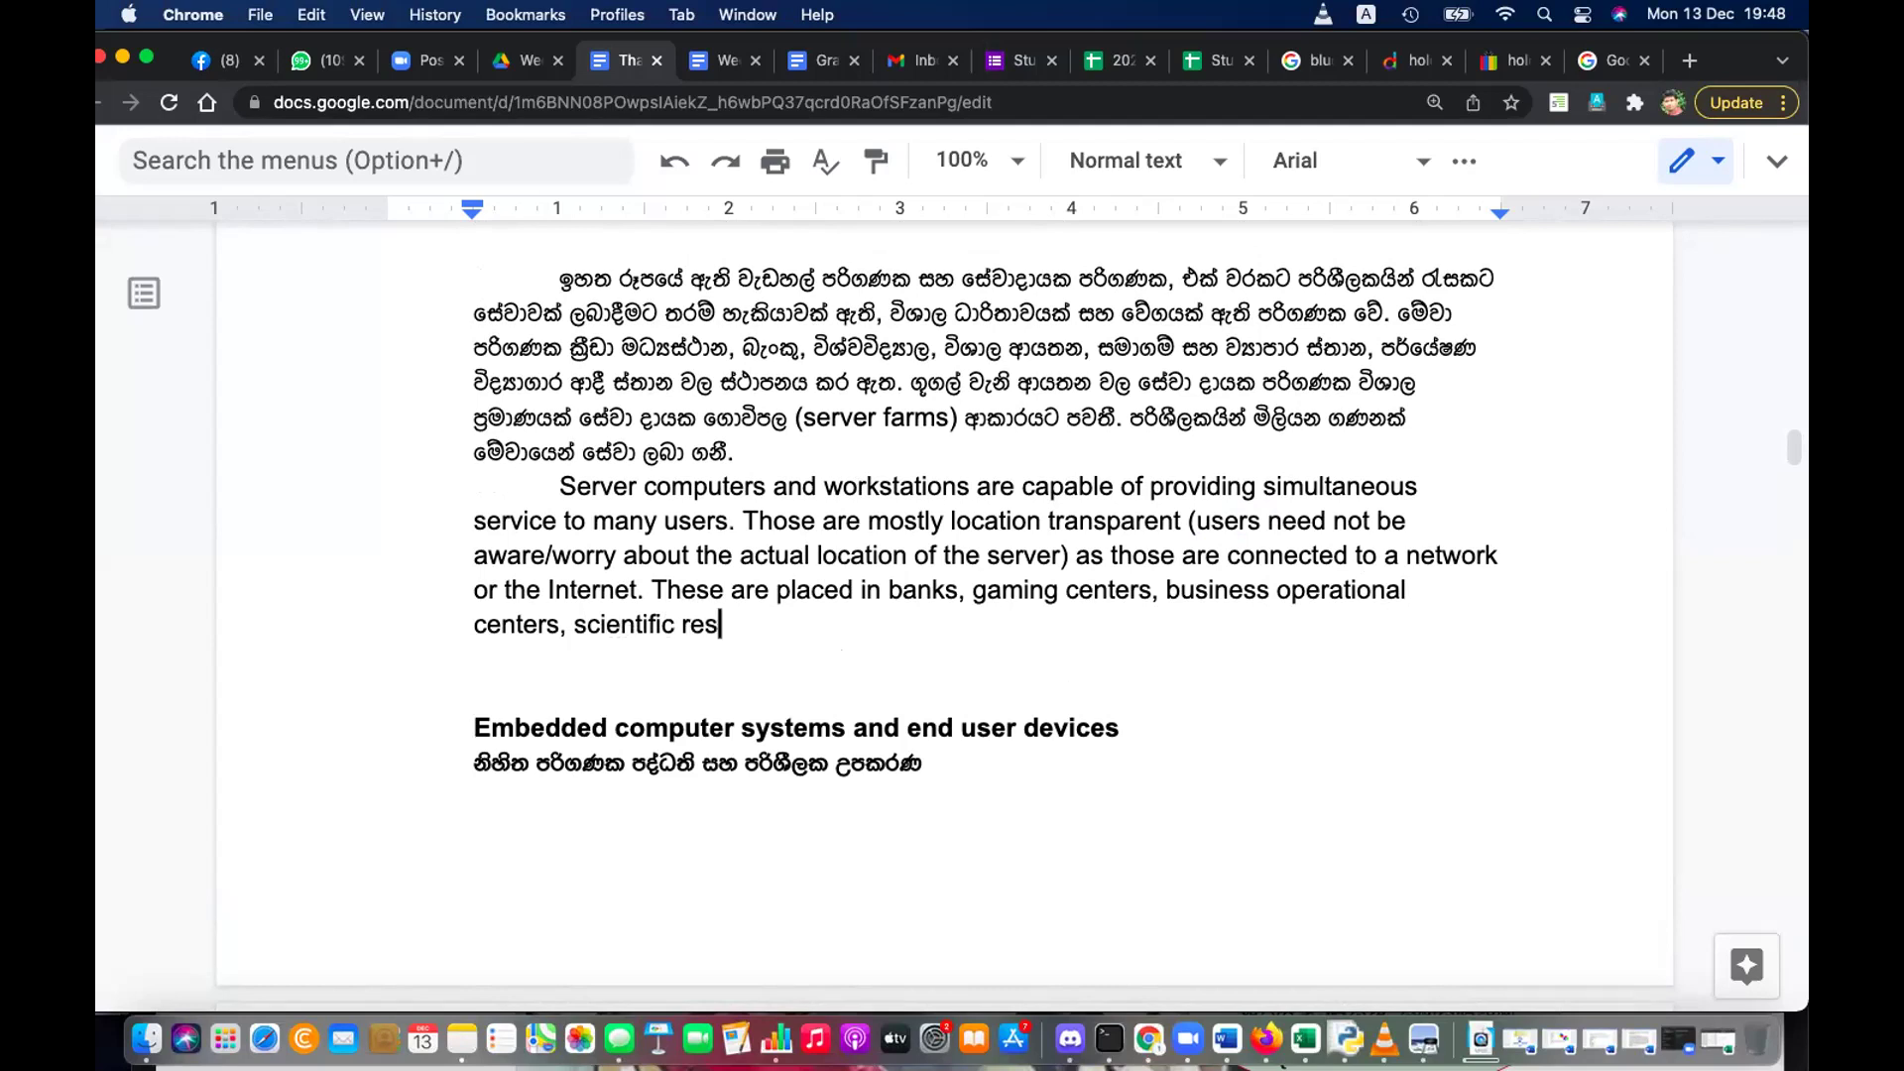
type("earch center,")
key("BackSpace")
key("BackSpace")
type("s,")
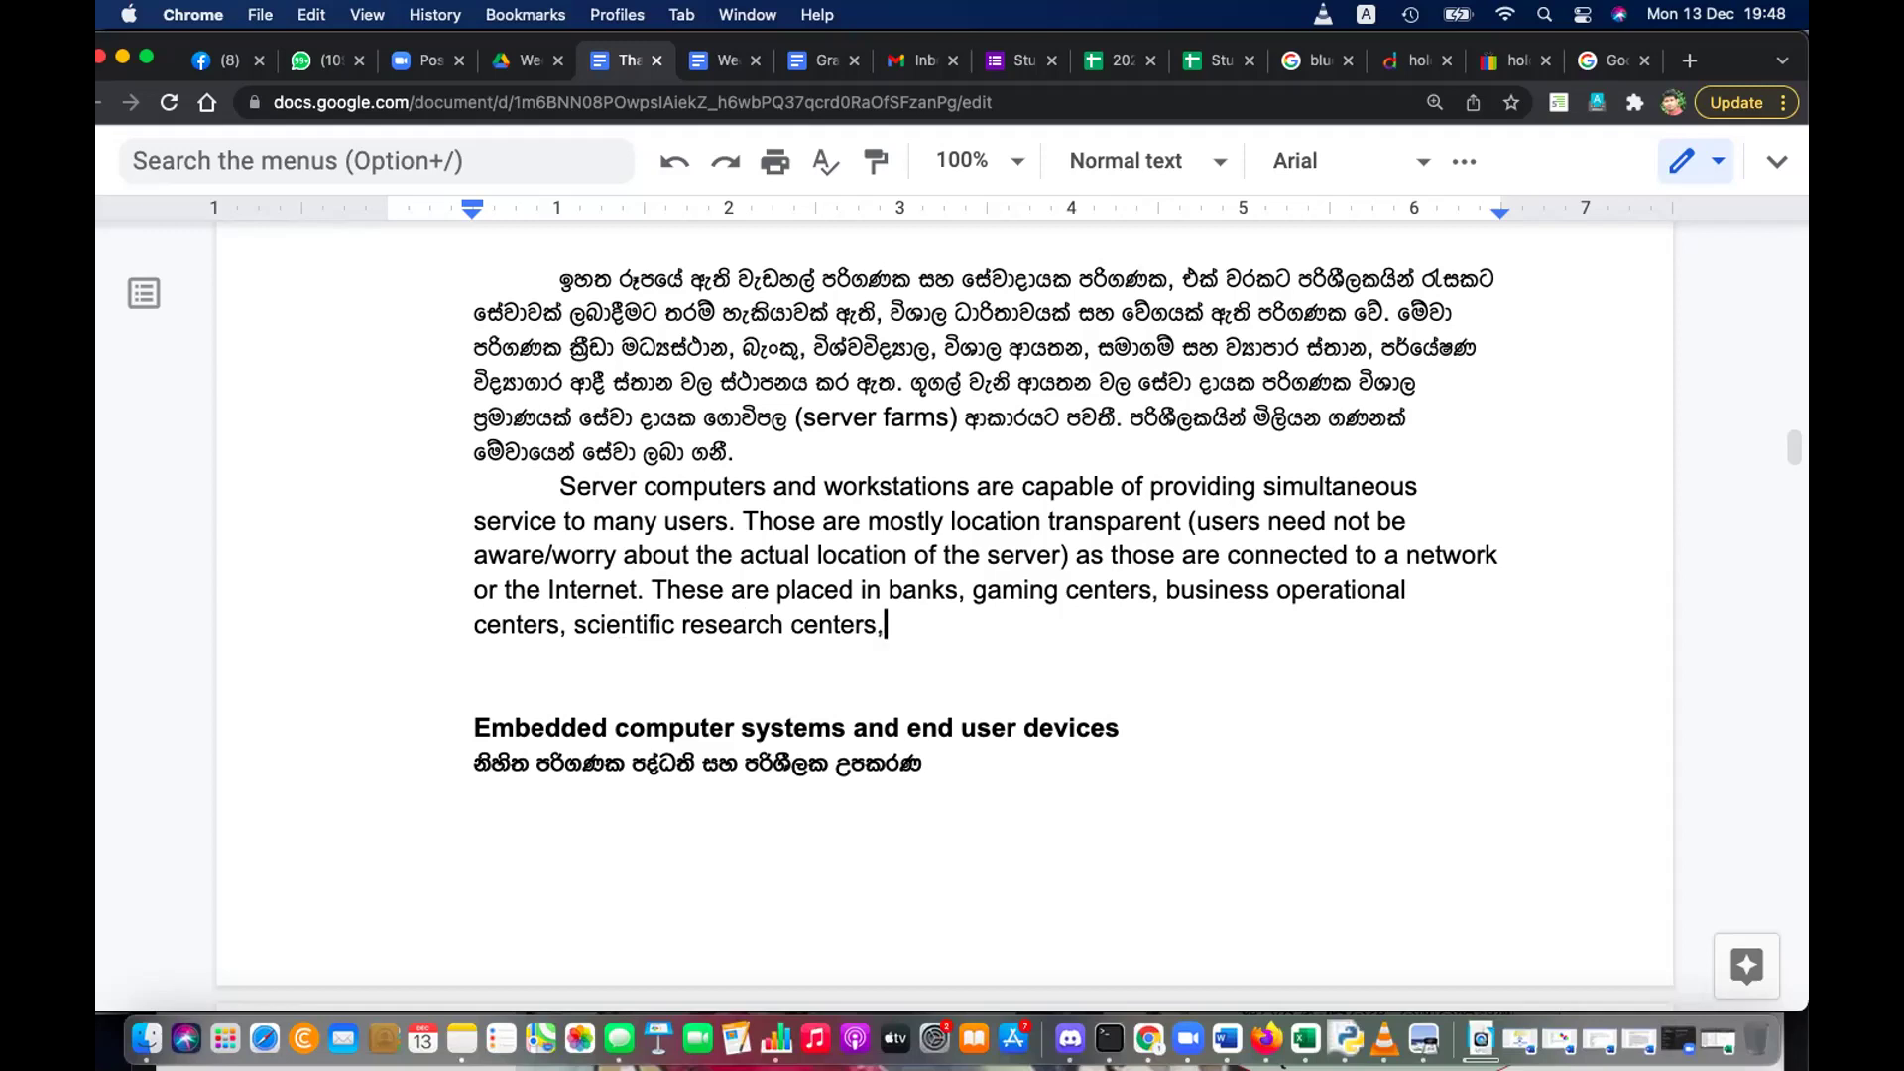
type(" universities,")
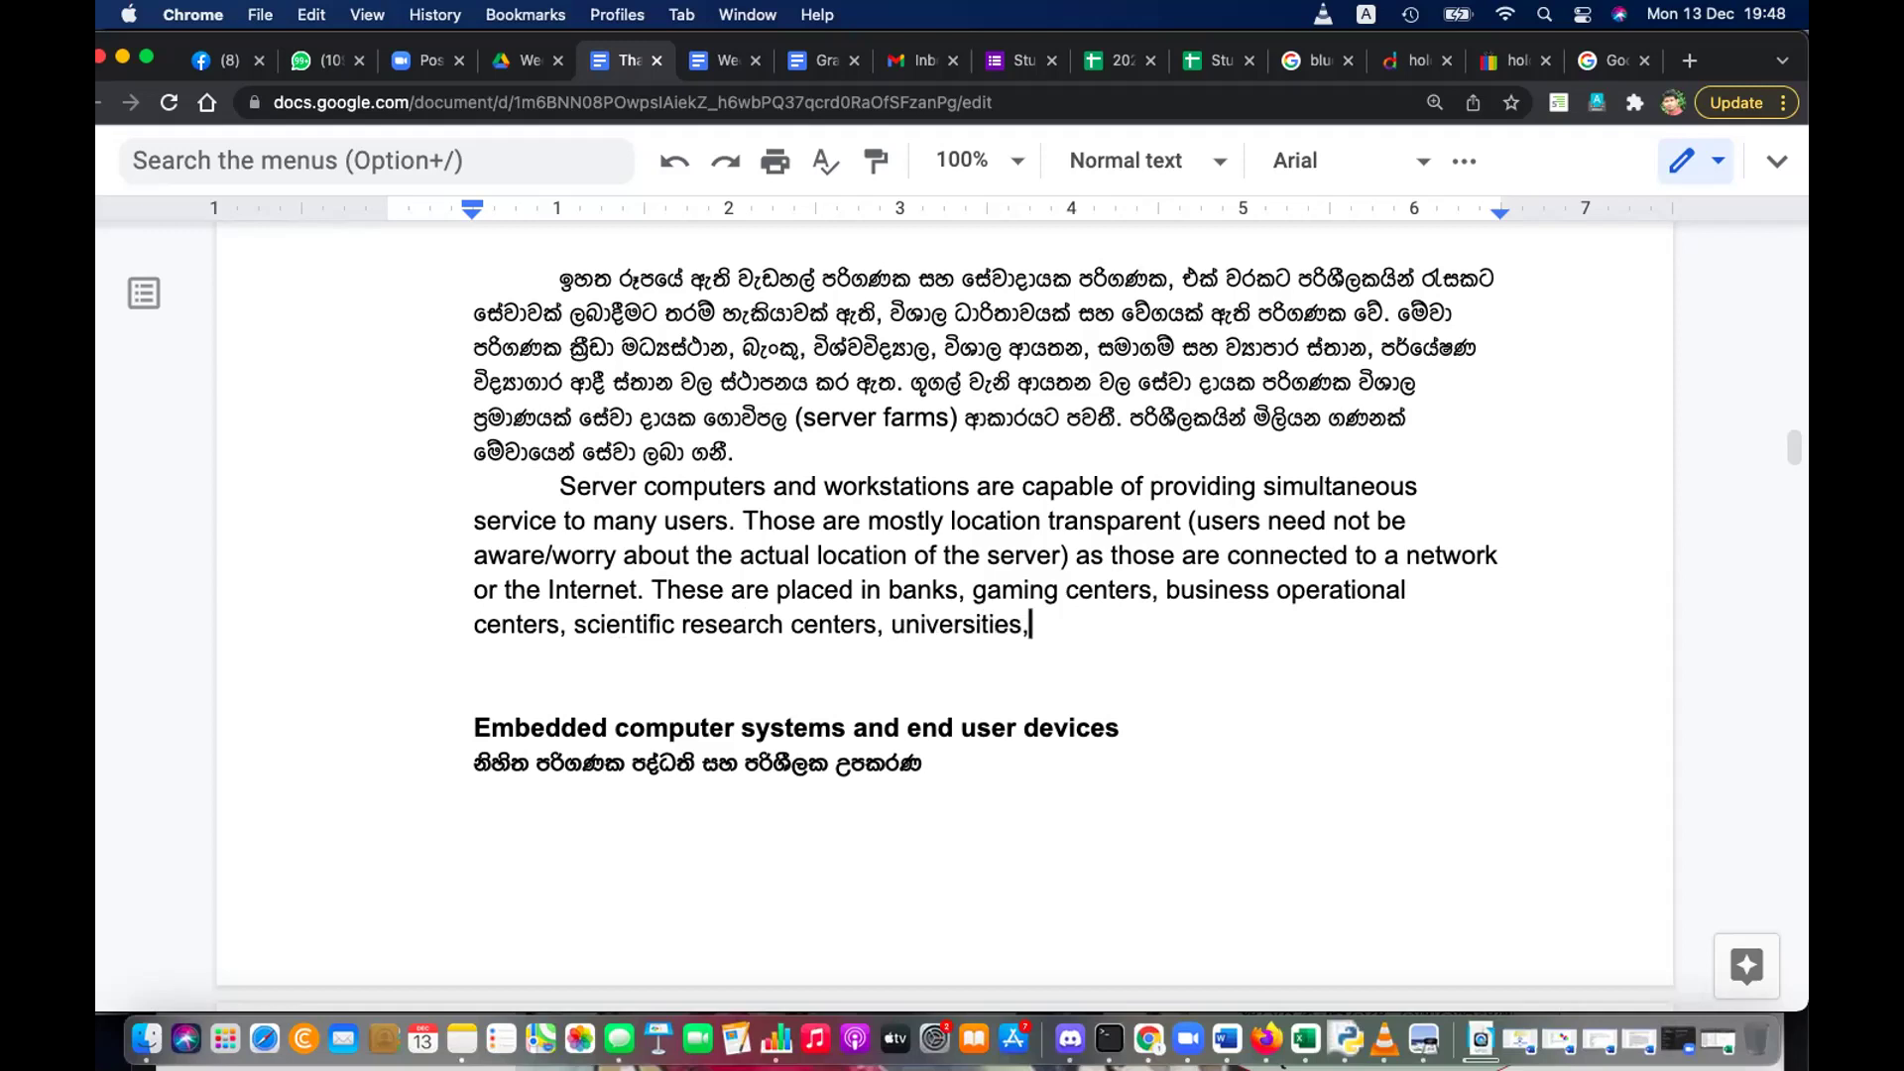
type(" large schools,")
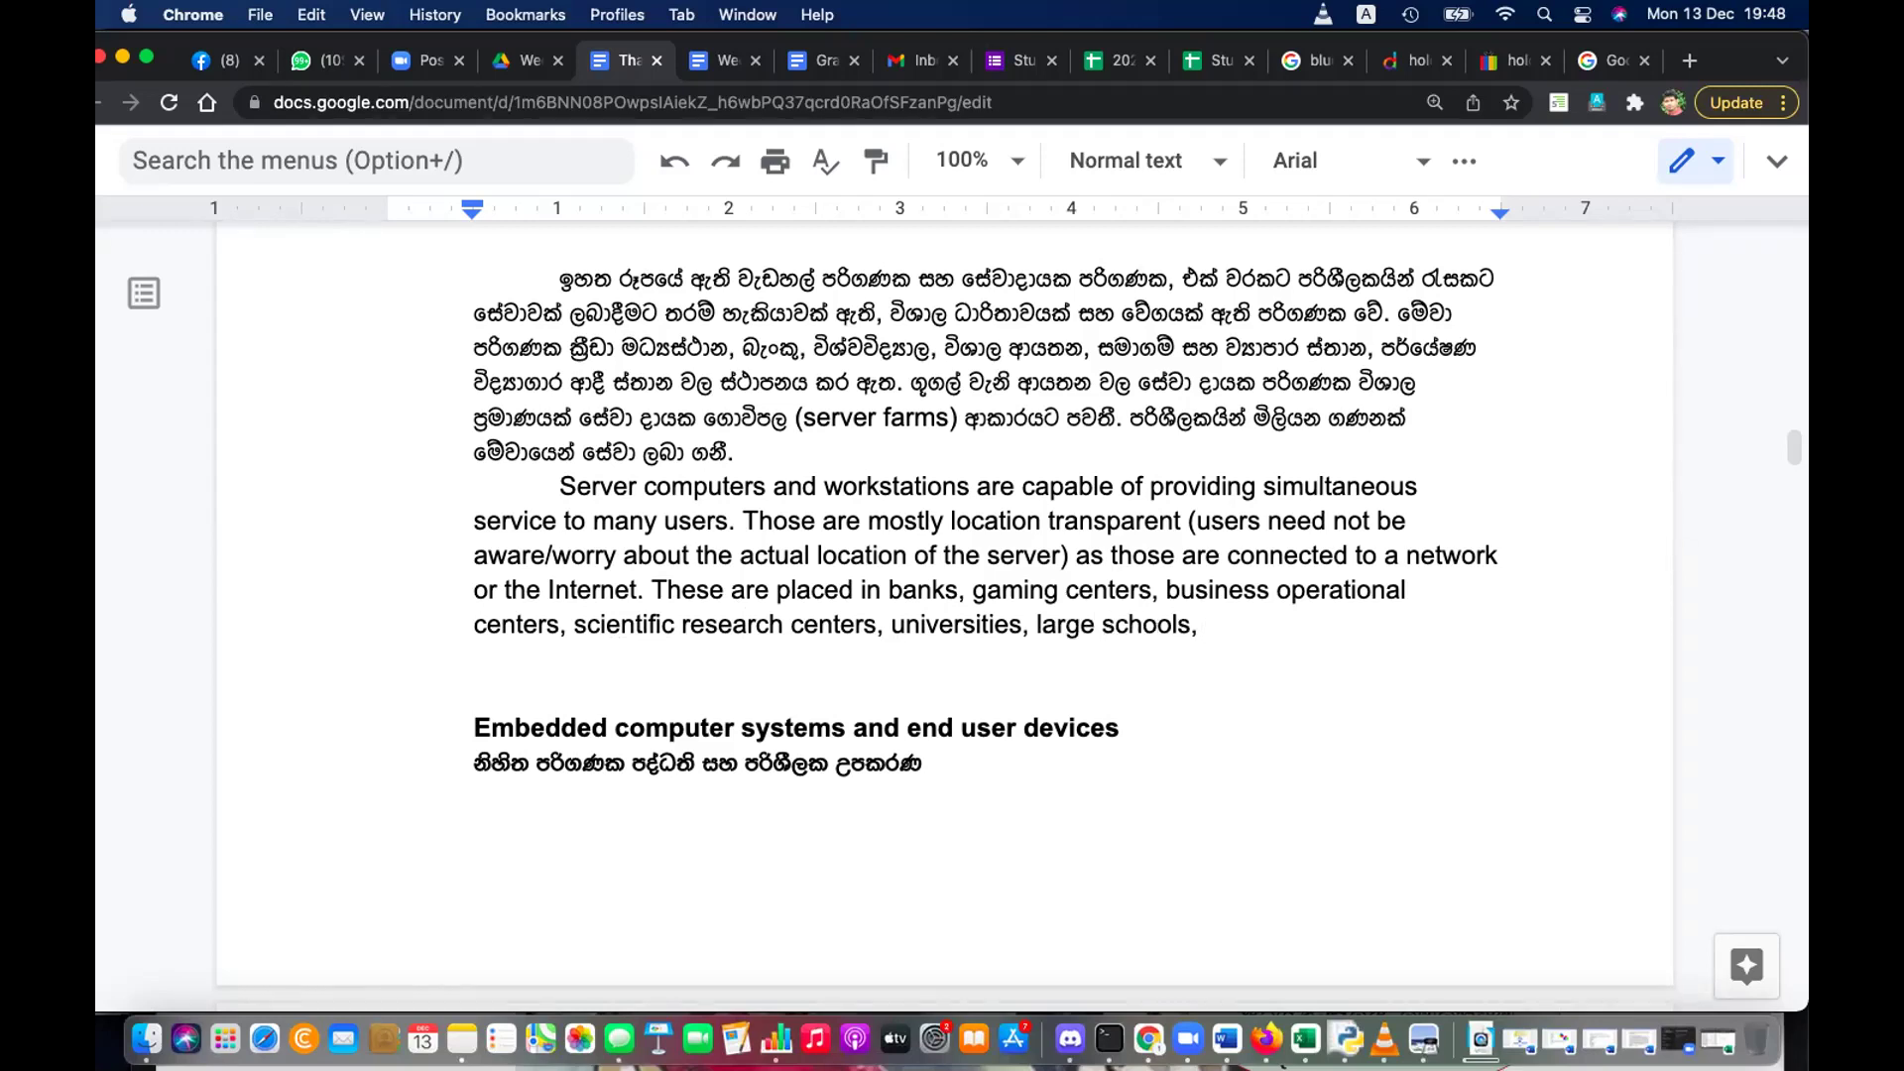
type("large organizati")
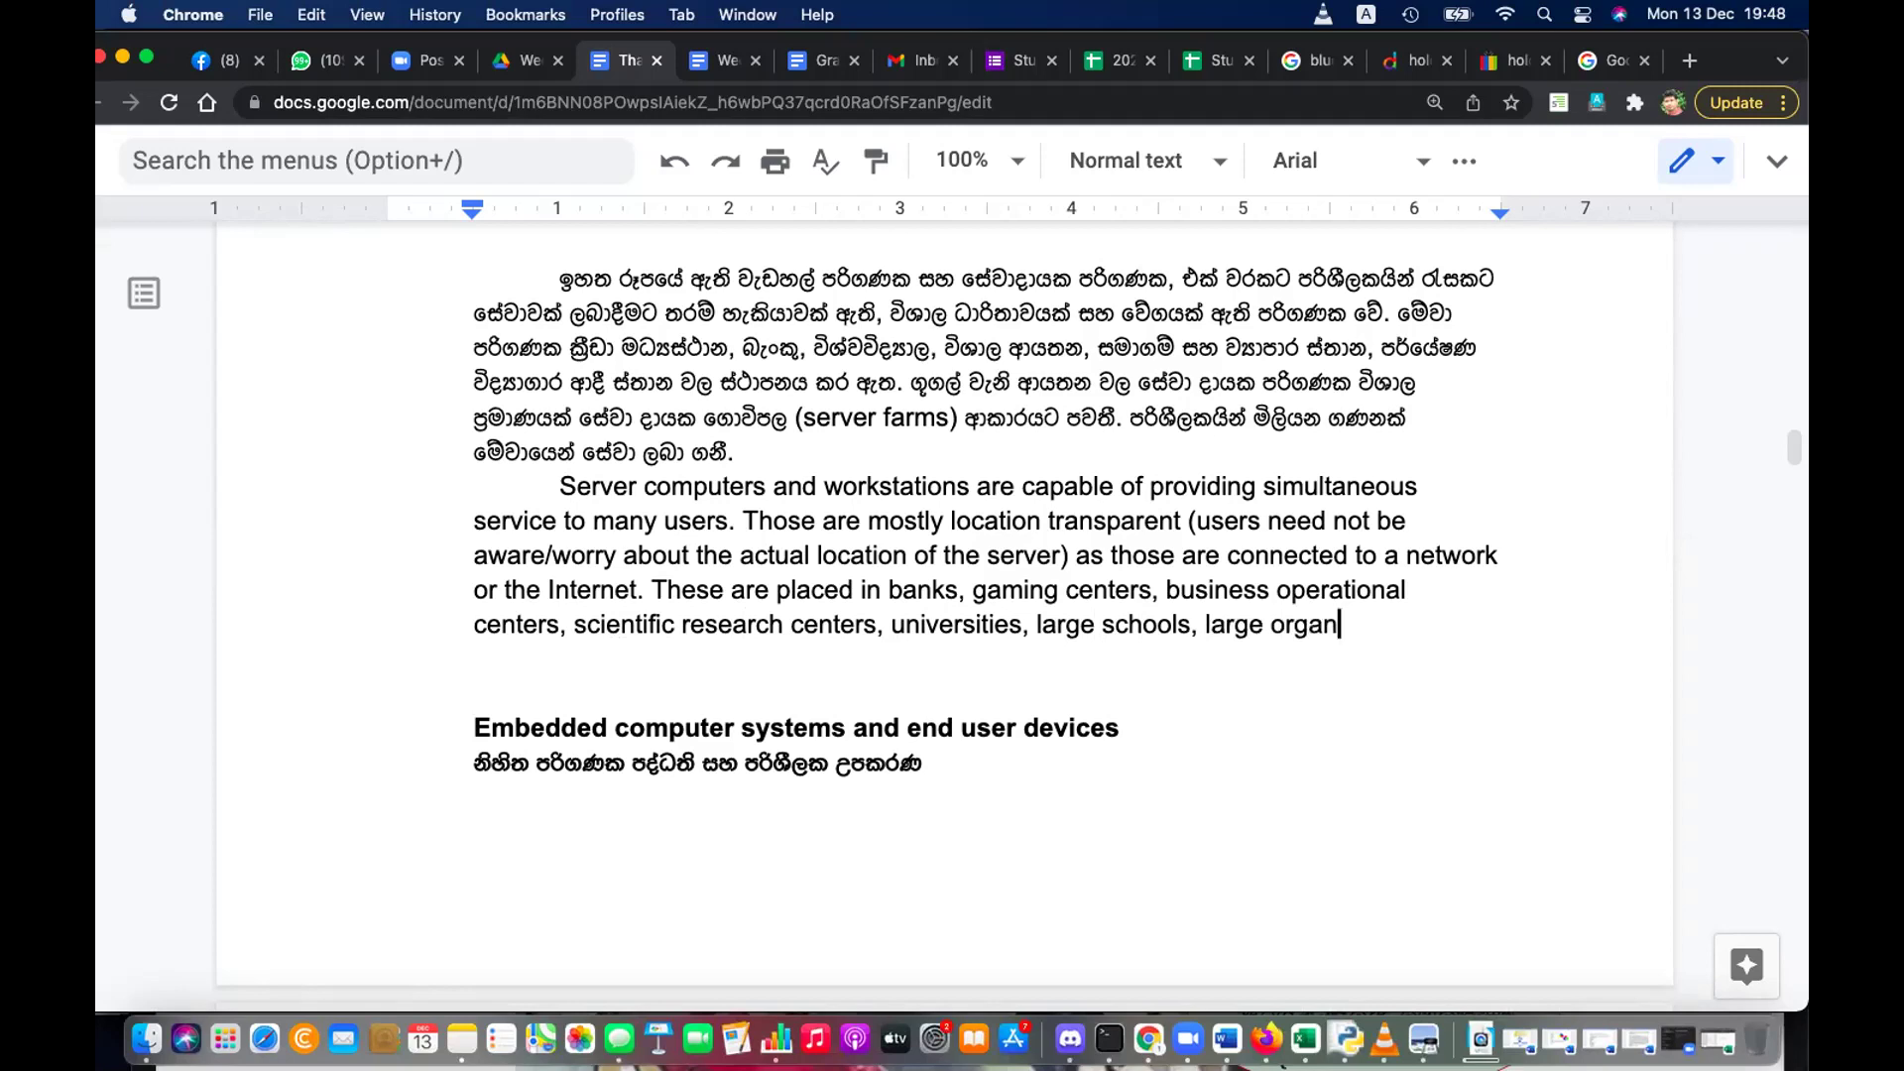
type("s etc. ")
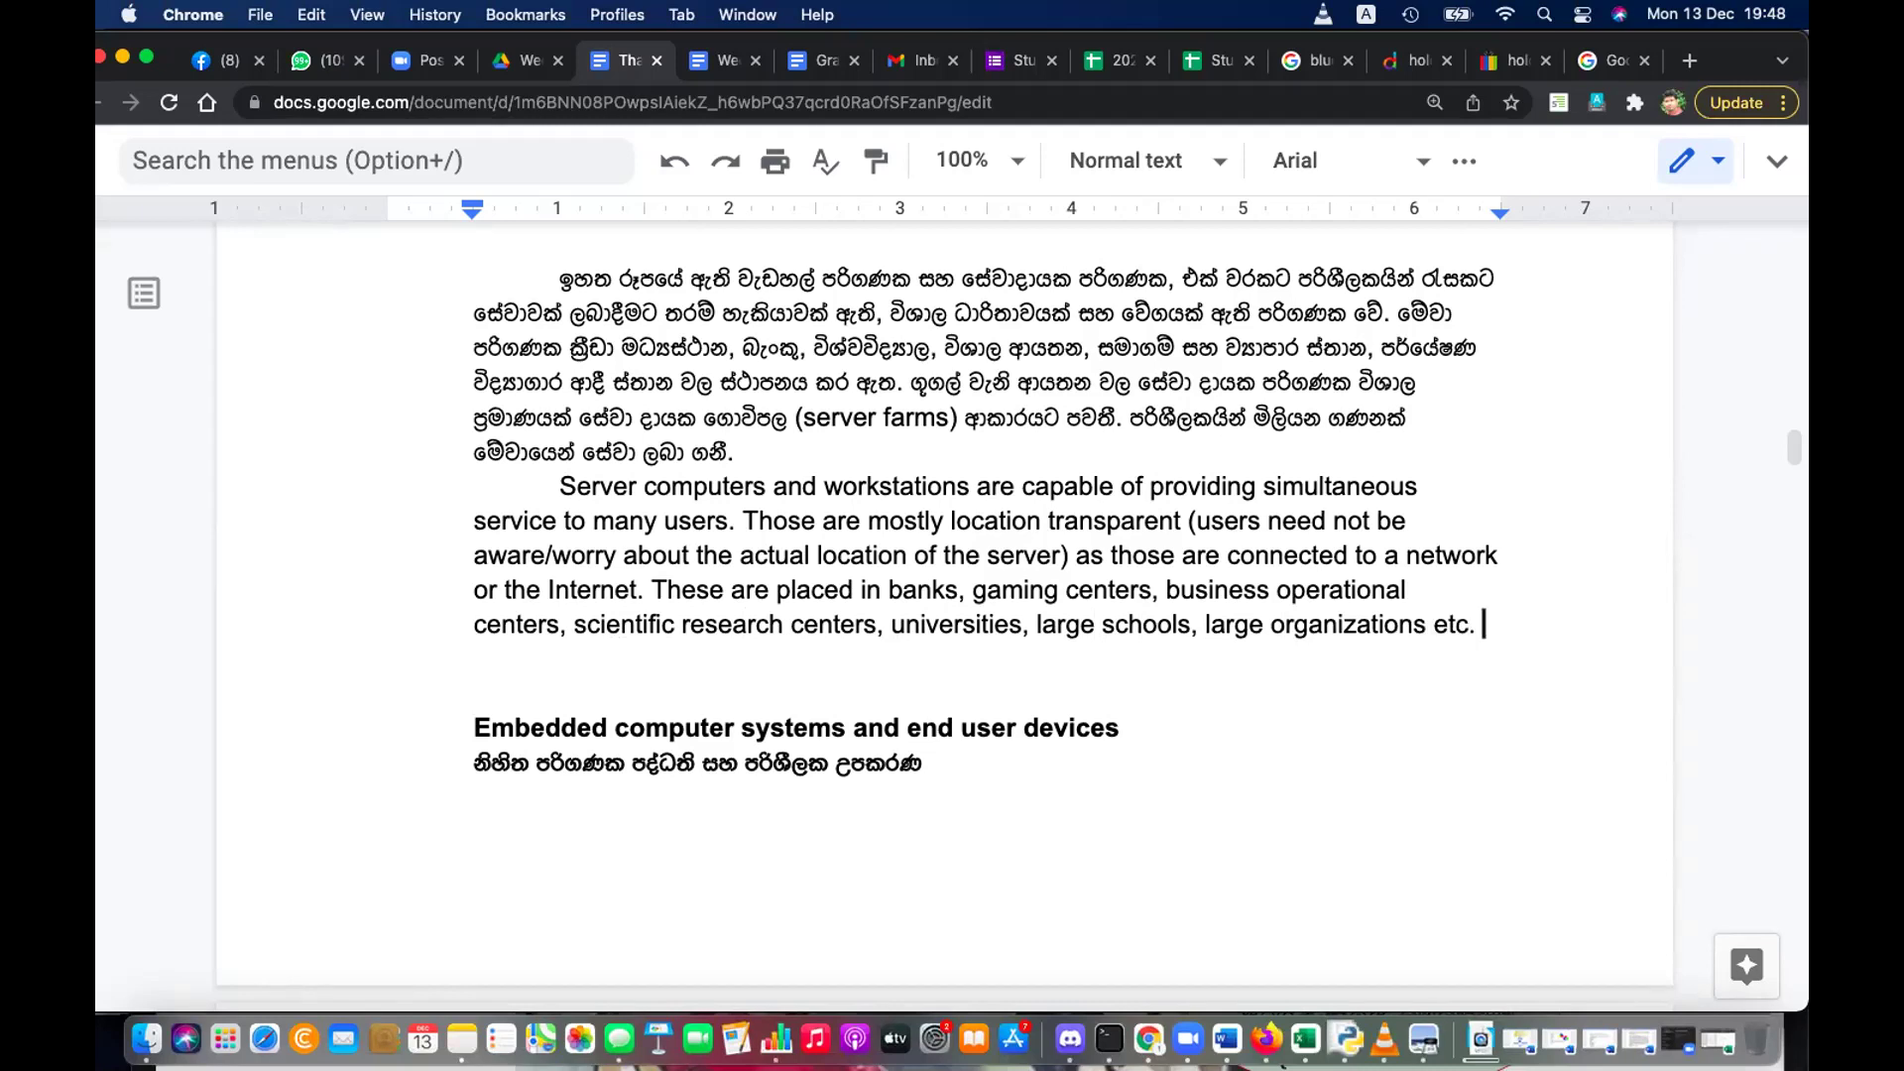
Add the sentence "Companies like google, uses server farms rather than using a single server." to the English paragraph
type("Goo")
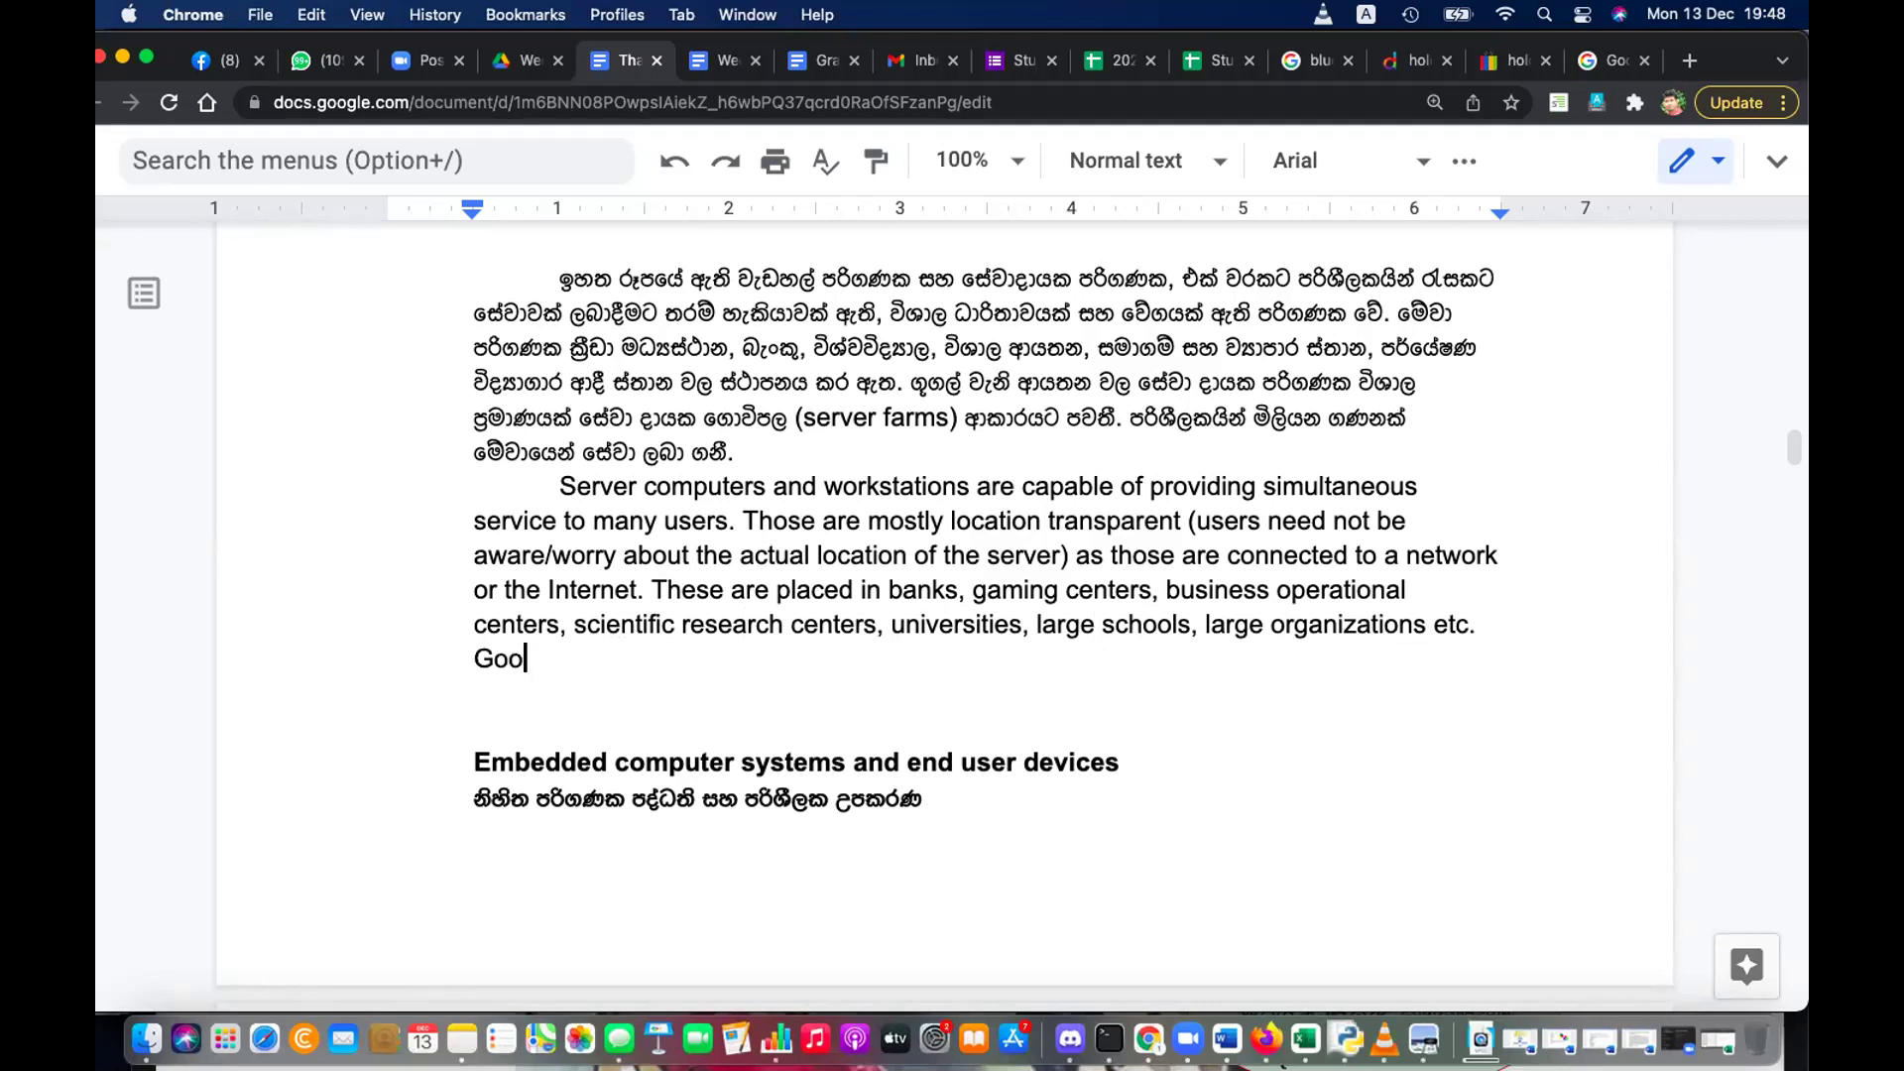
key("BackSpace")
key("BackSpace")
key("BackSpace")
type("COmpa")
key("BackSpace")
key("BackSpace")
key("BackSpace")
key("BackSpace")
type("ompanies li")
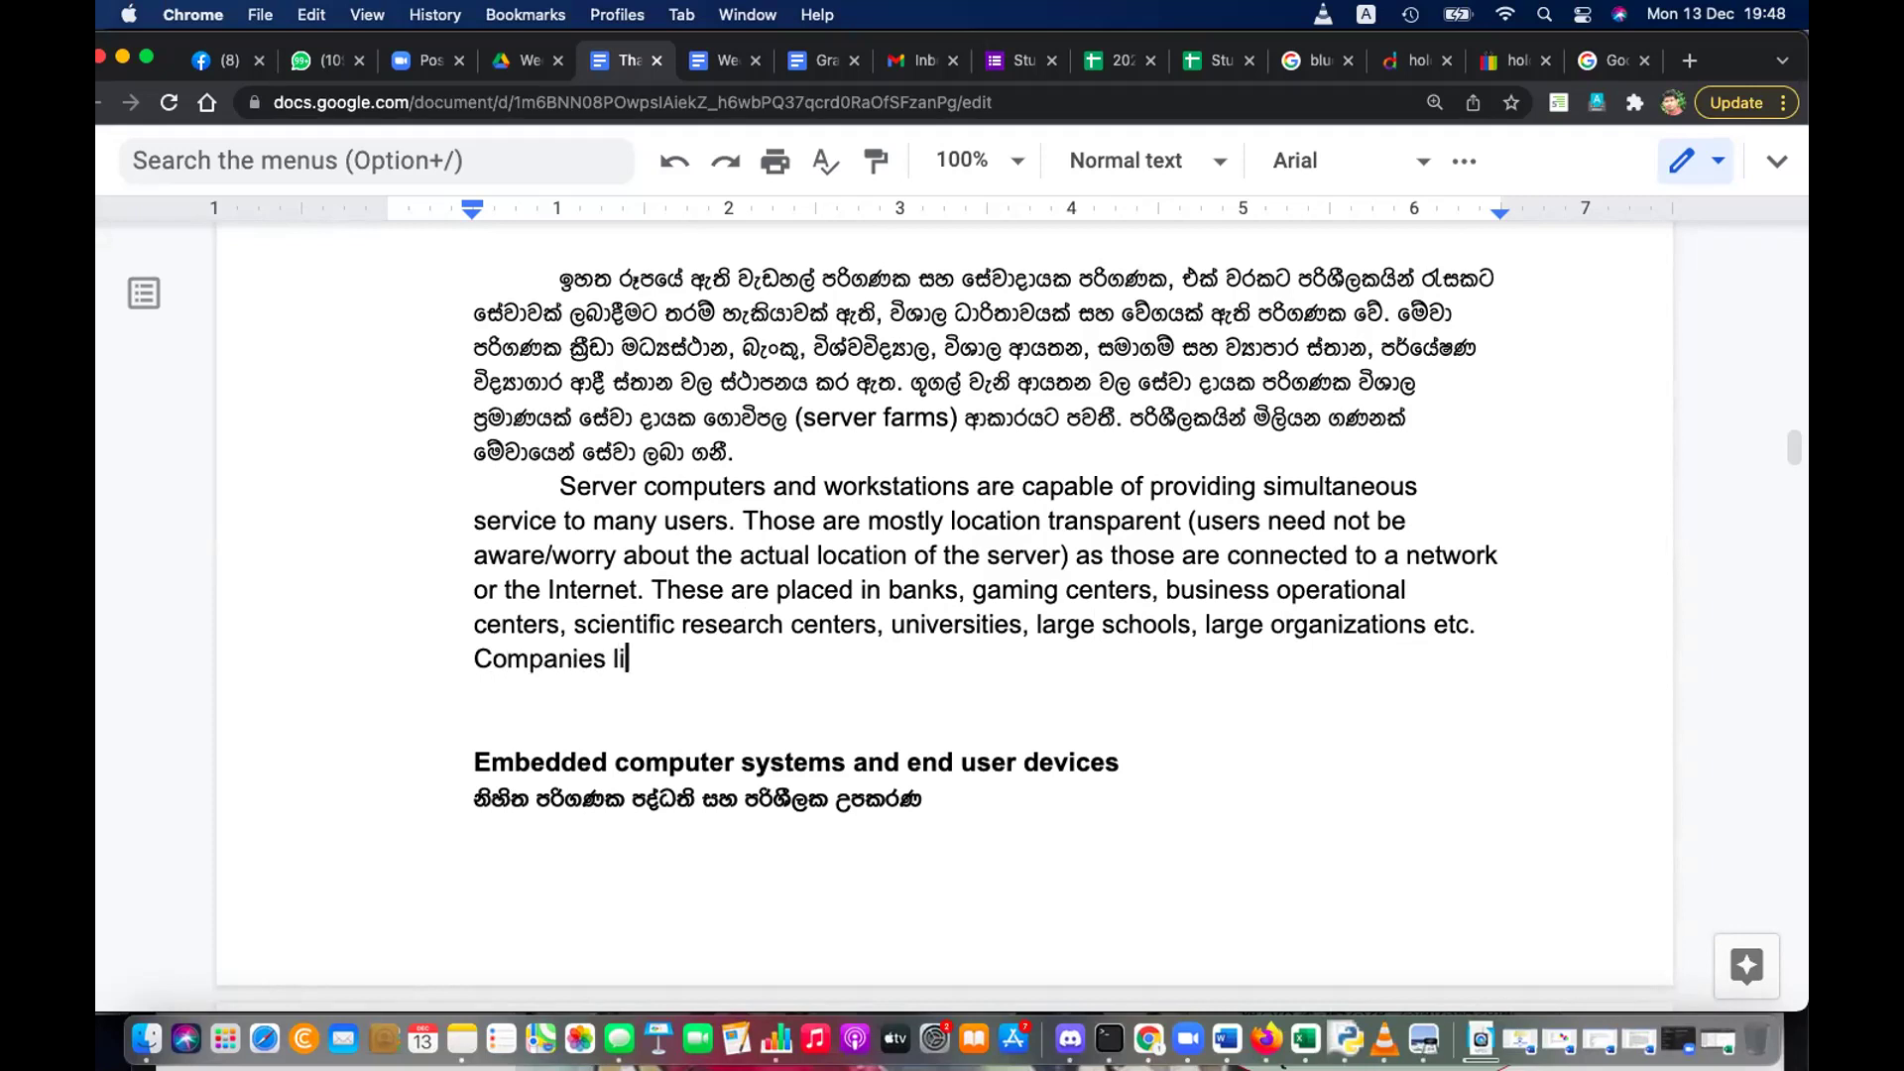
type("ke google, use")
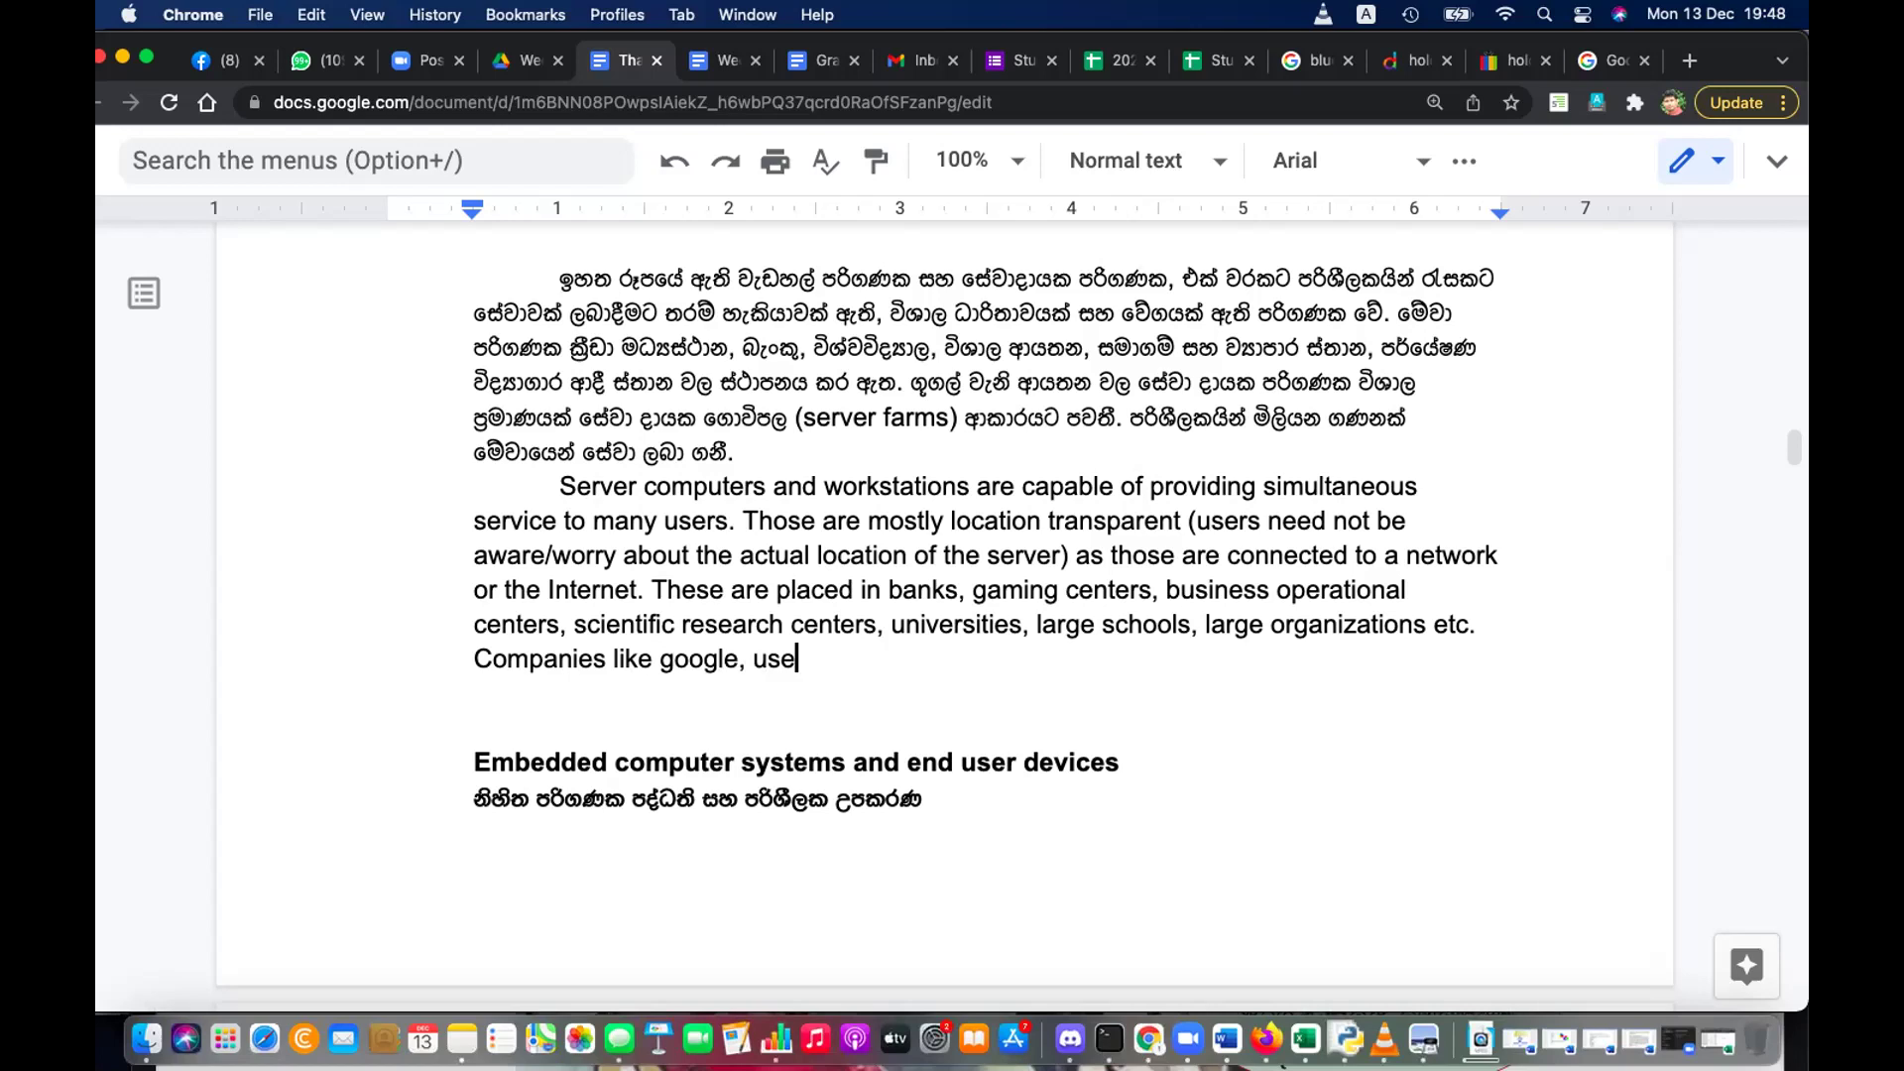
type("s server farms t")
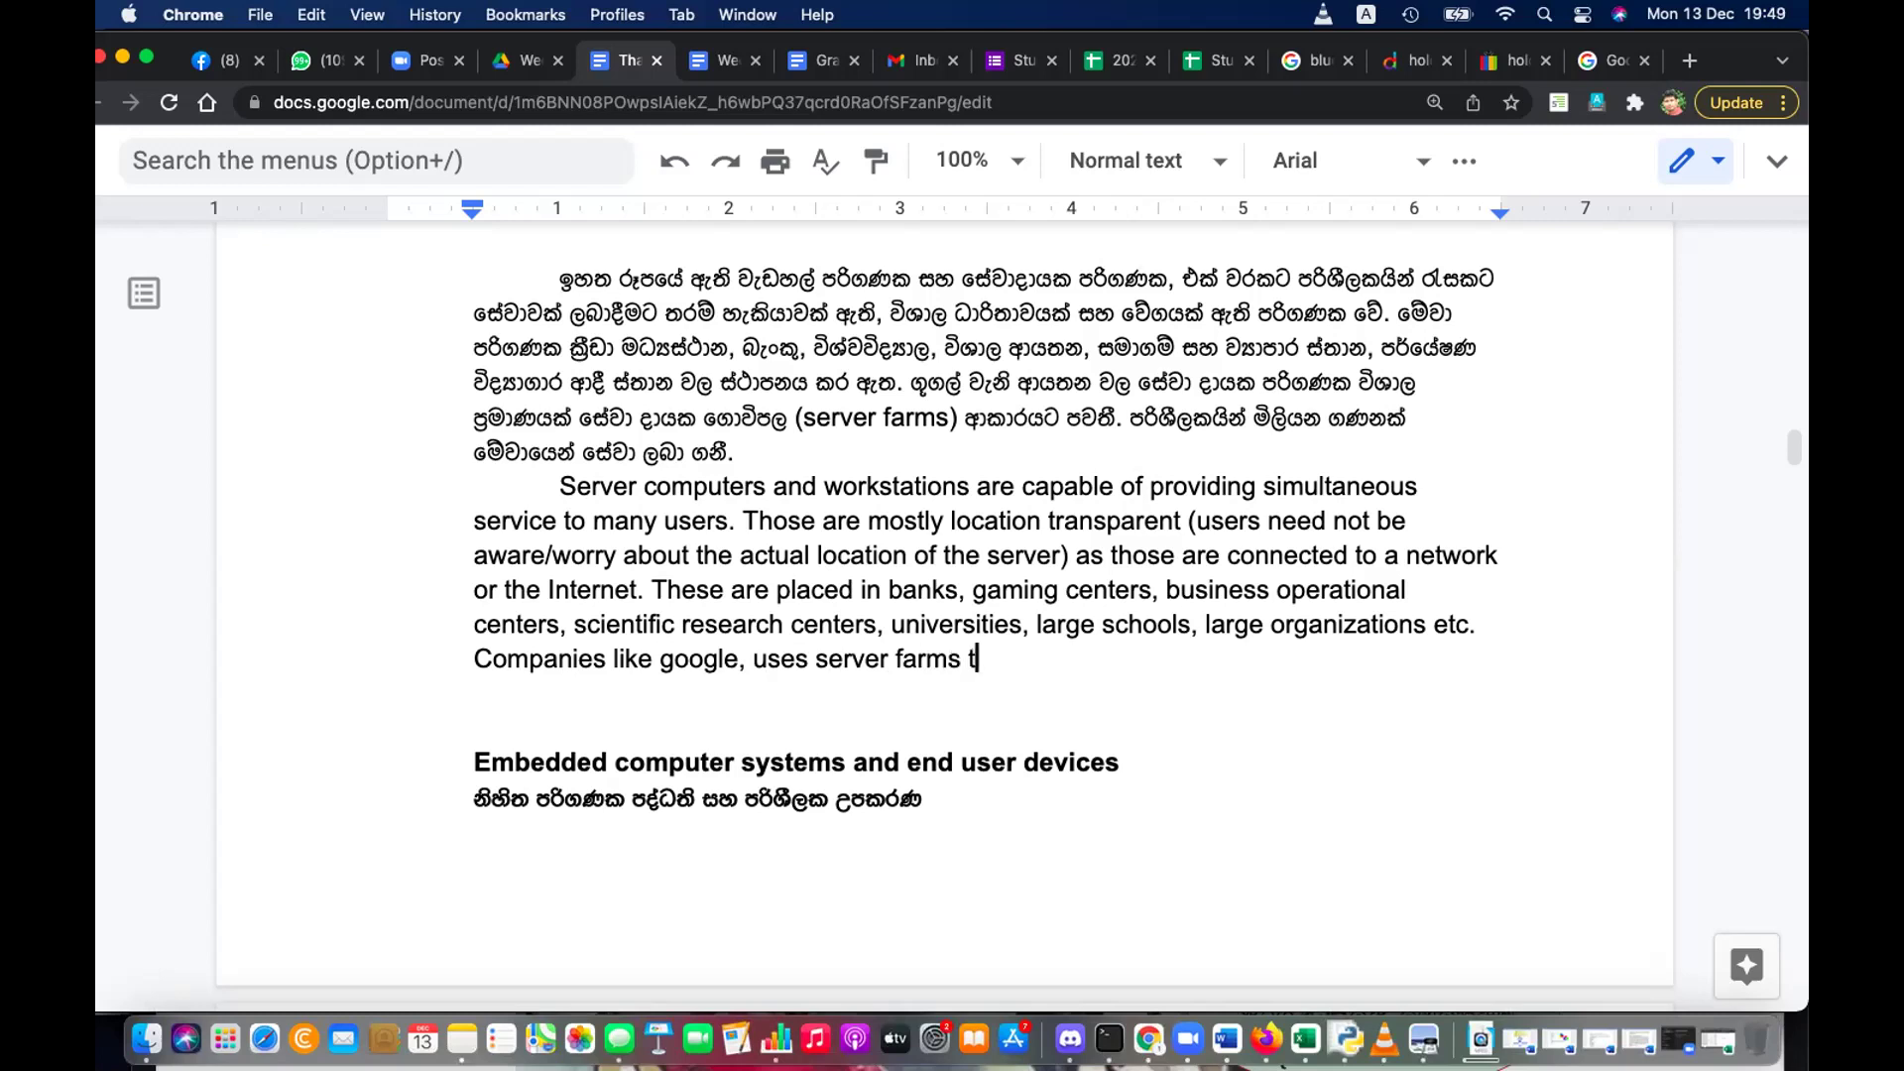
key("BackSpace")
type("rather than using a")
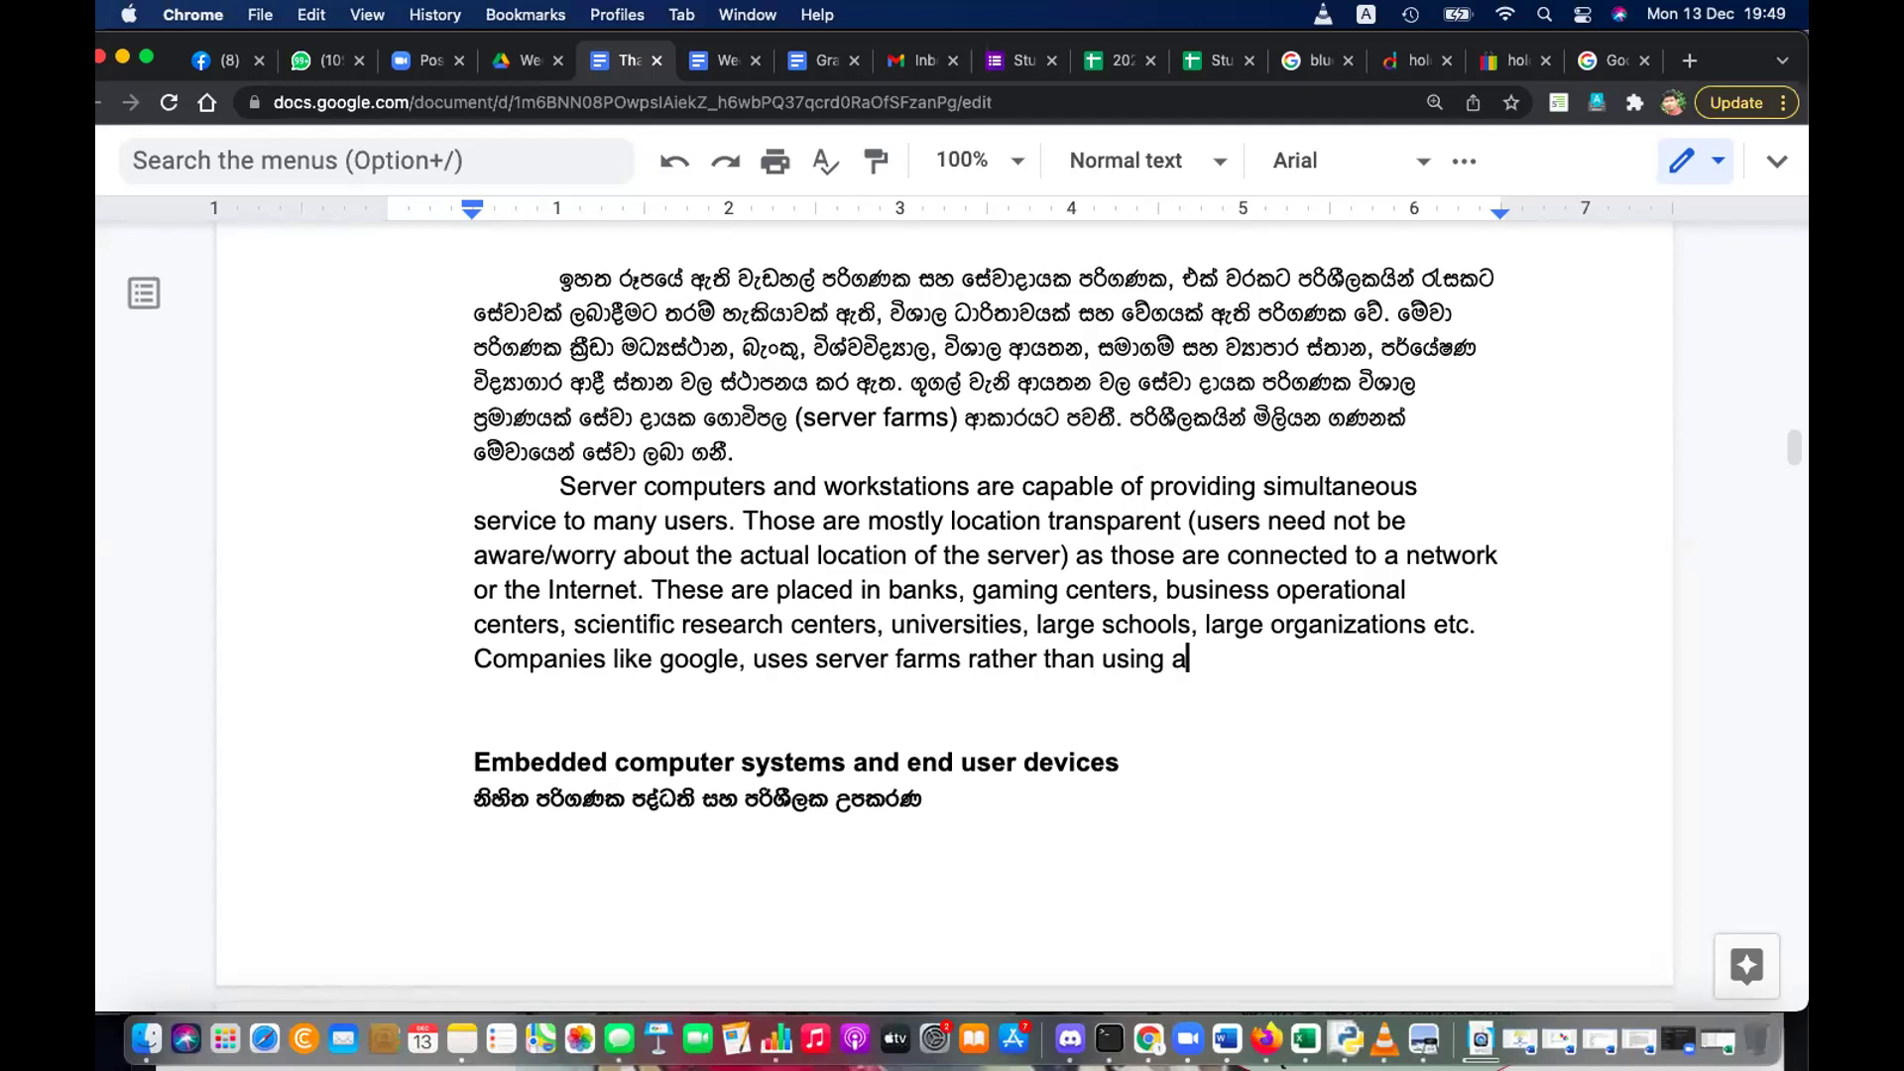
type(" single se")
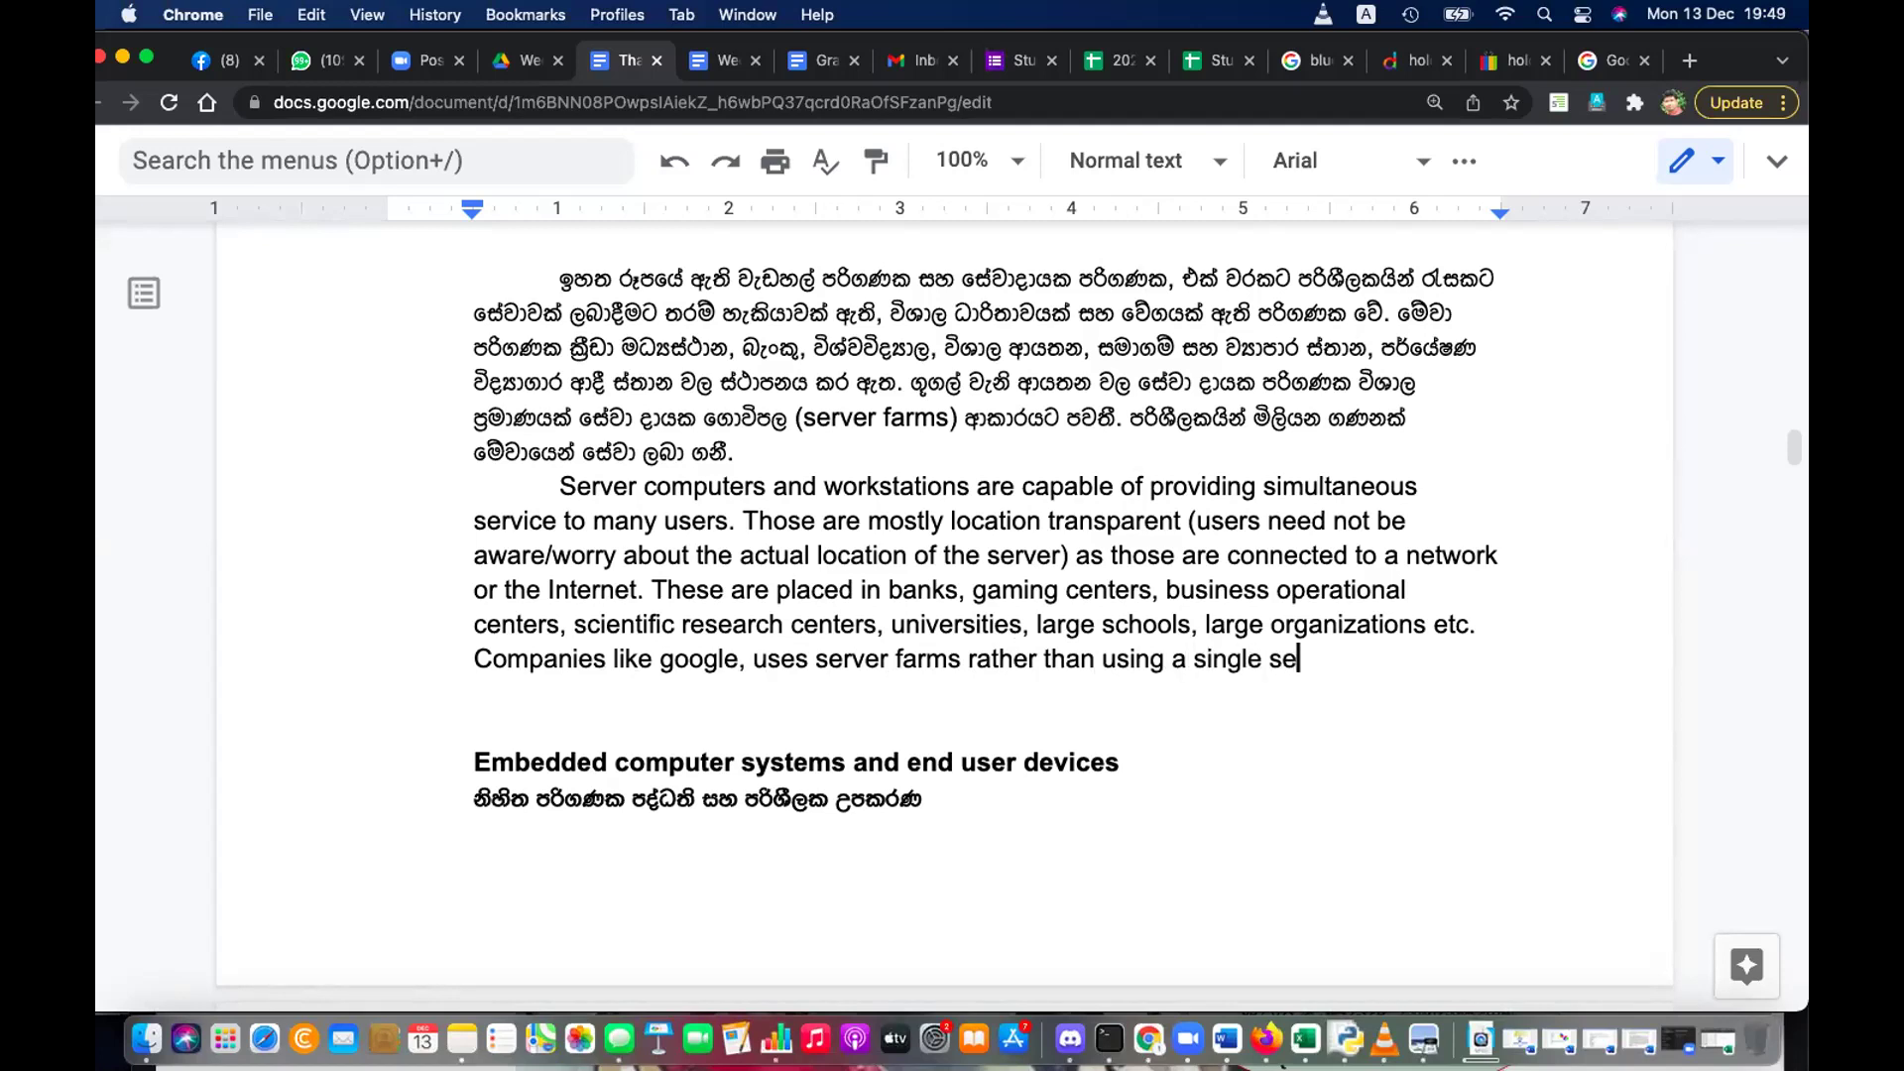
type("rver. It can ")
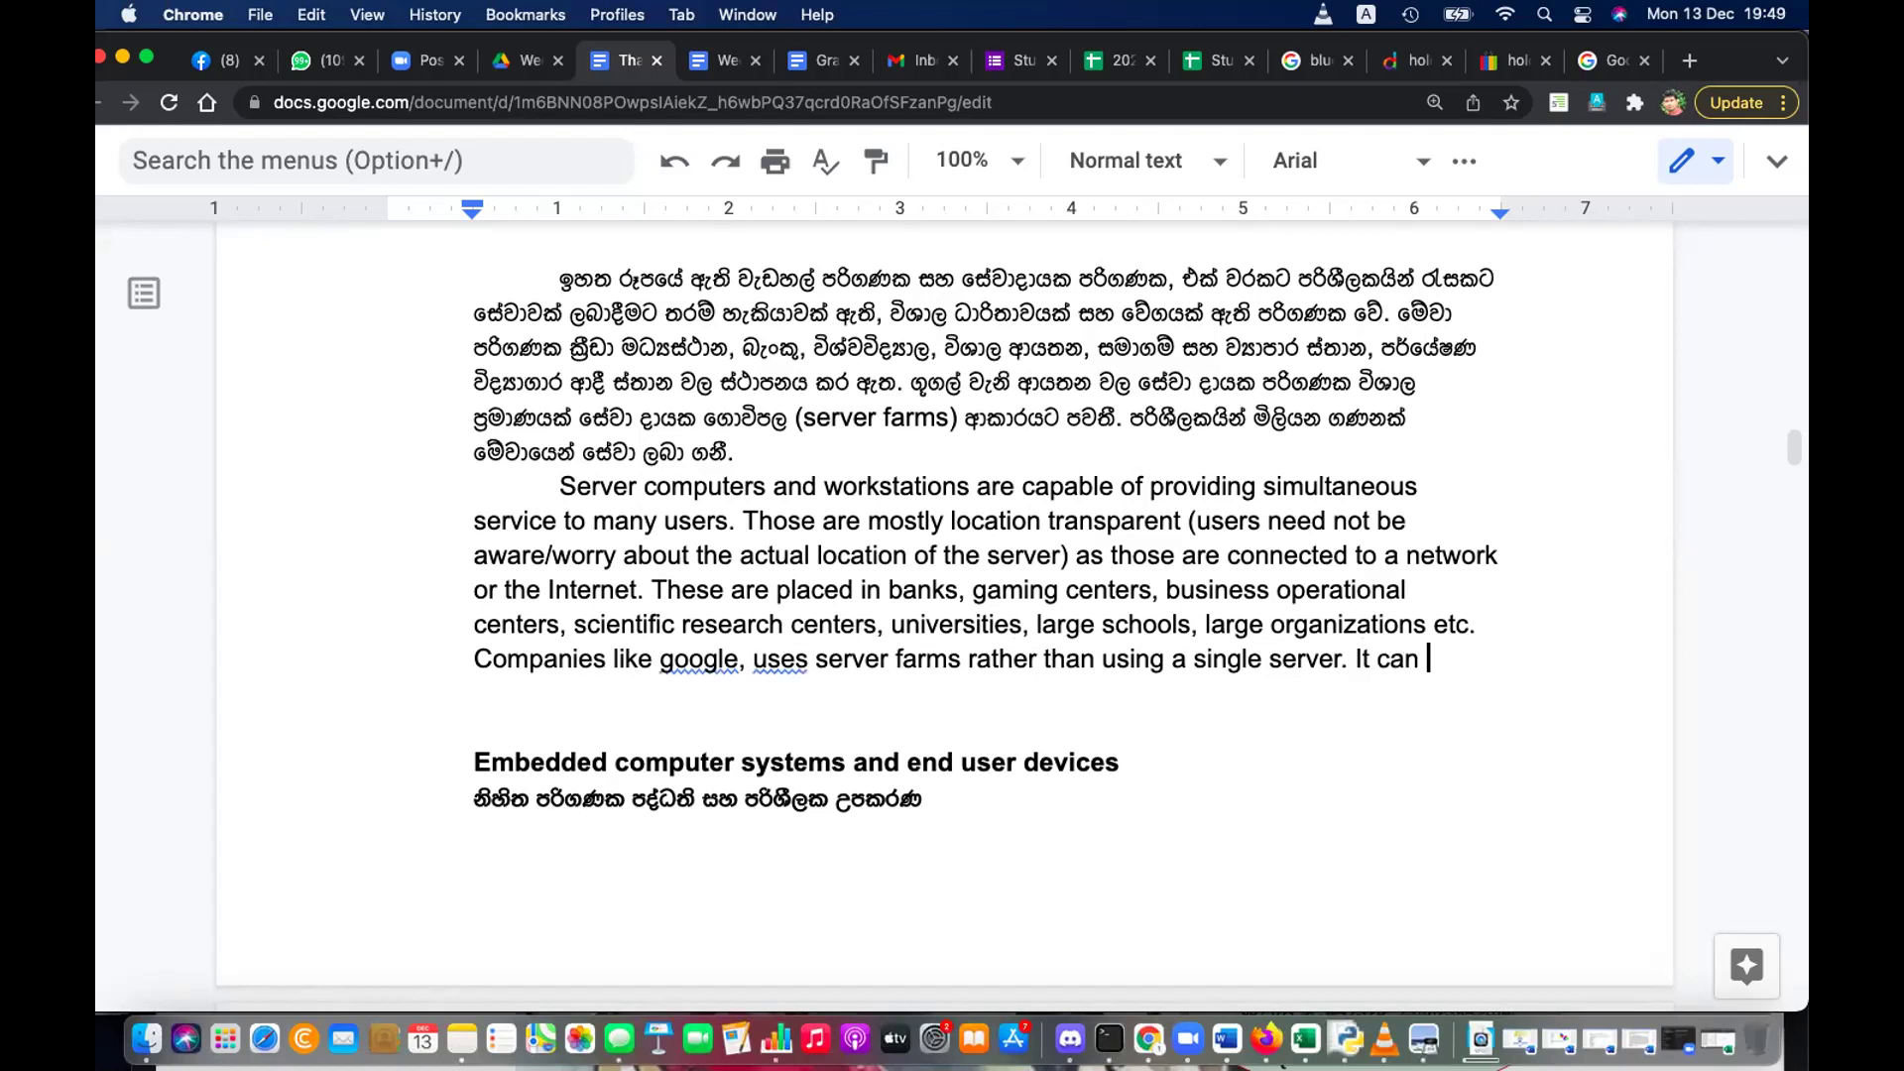
Finish the paragraph's closing sentence as "It can produce services to million of users at the same time (simultaneously)"
type("produce")
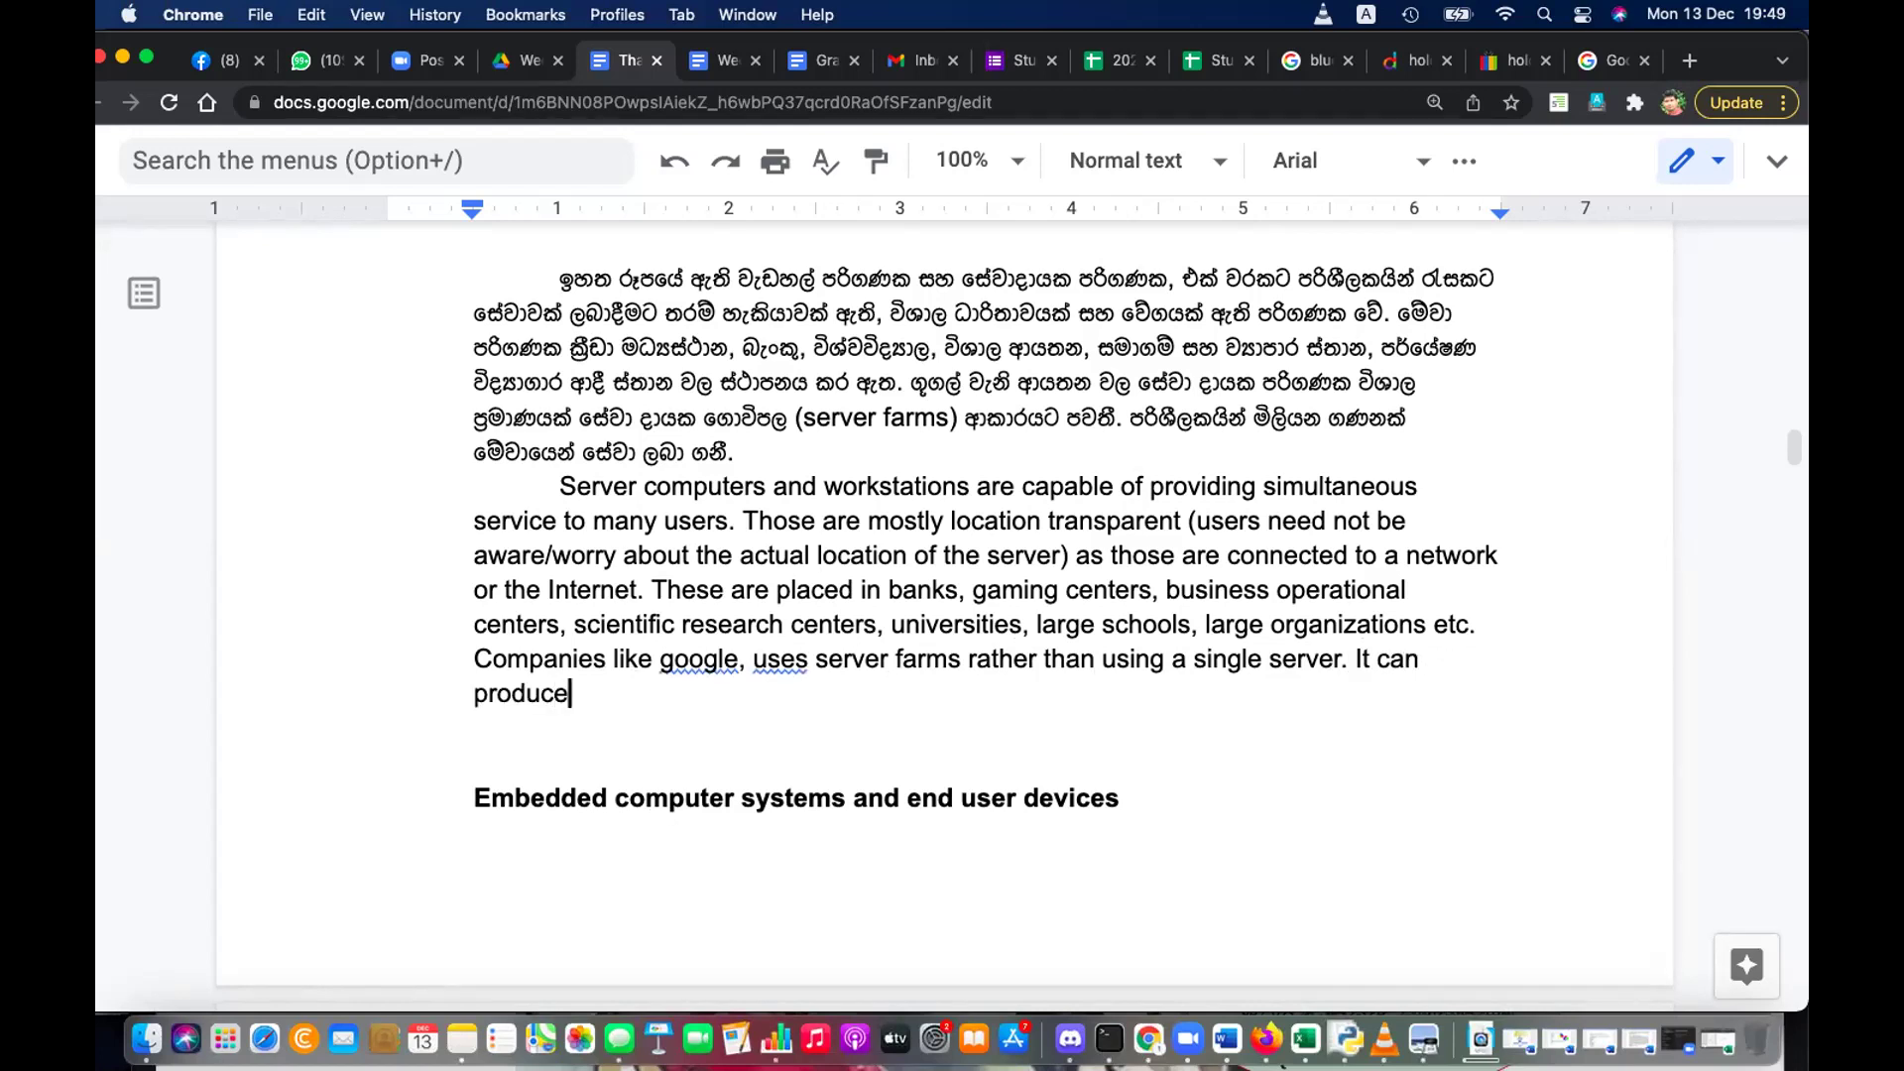
type(" services to m")
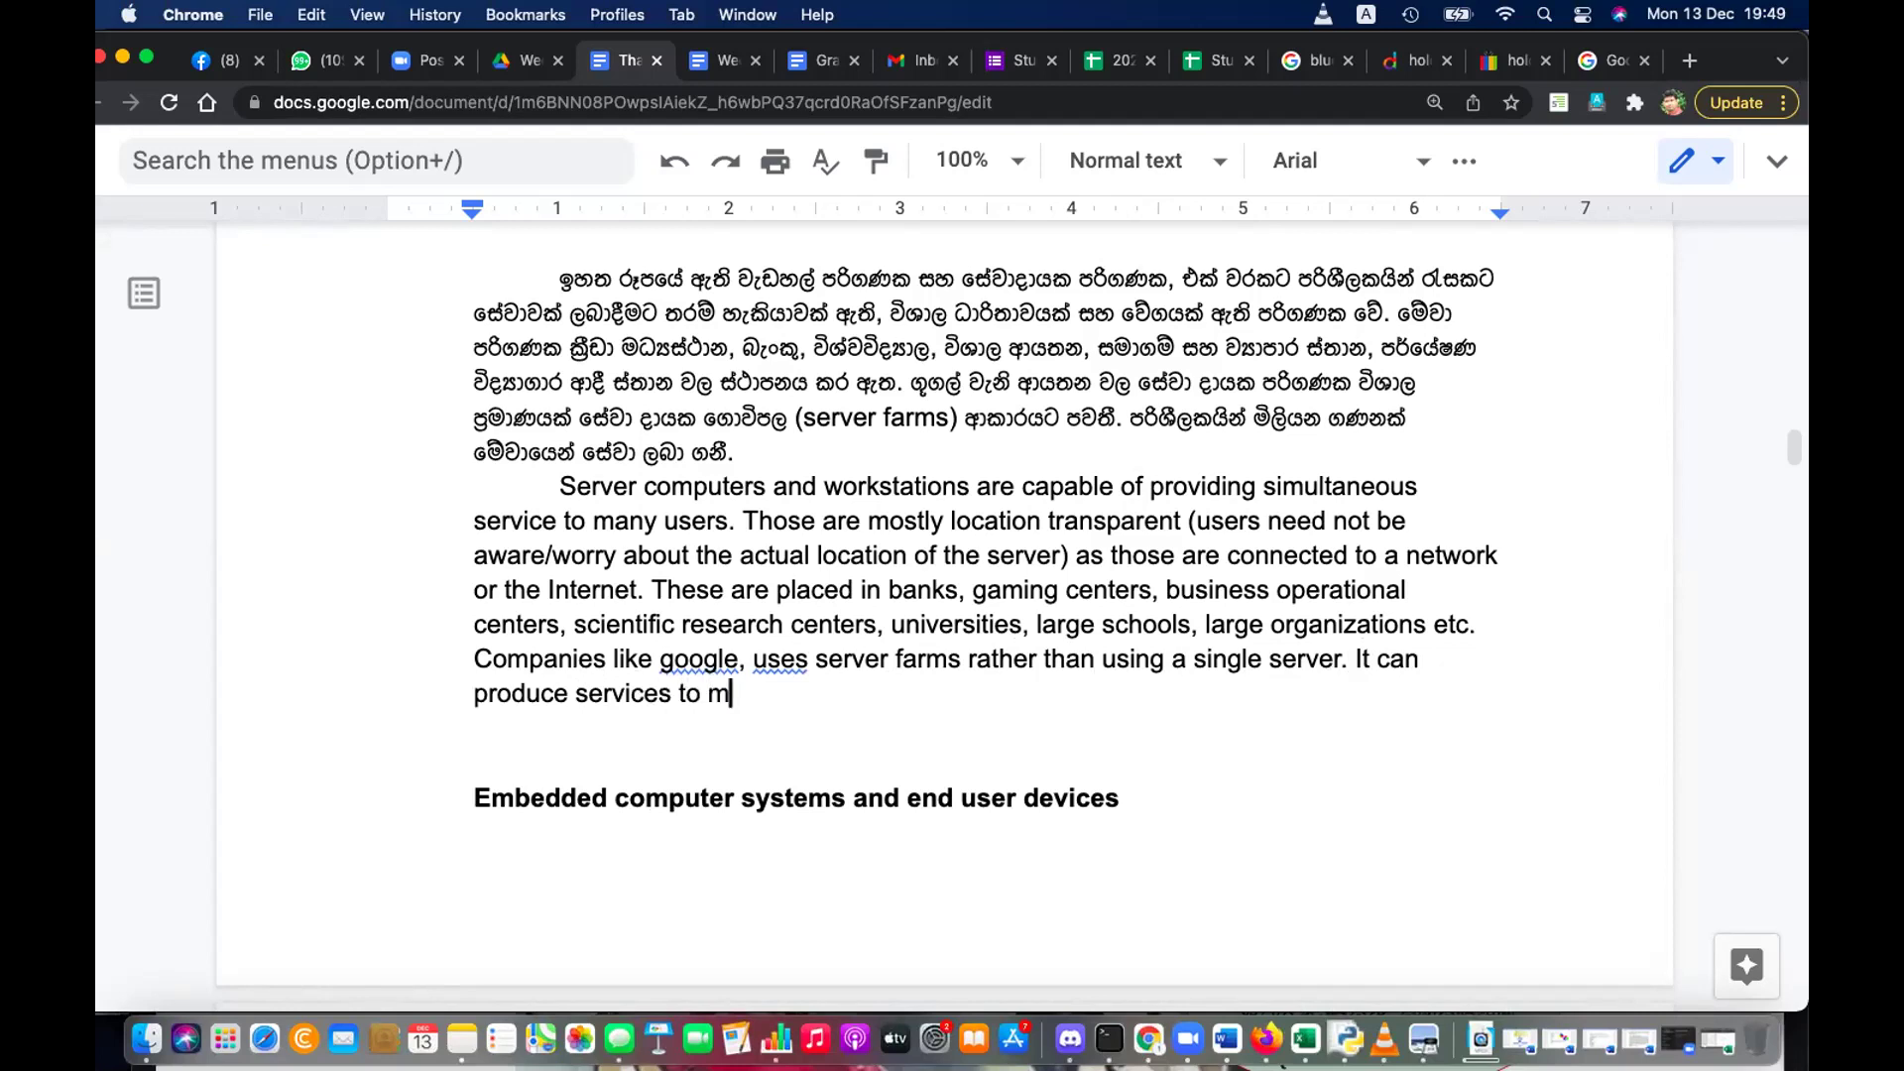
type("illion of users ")
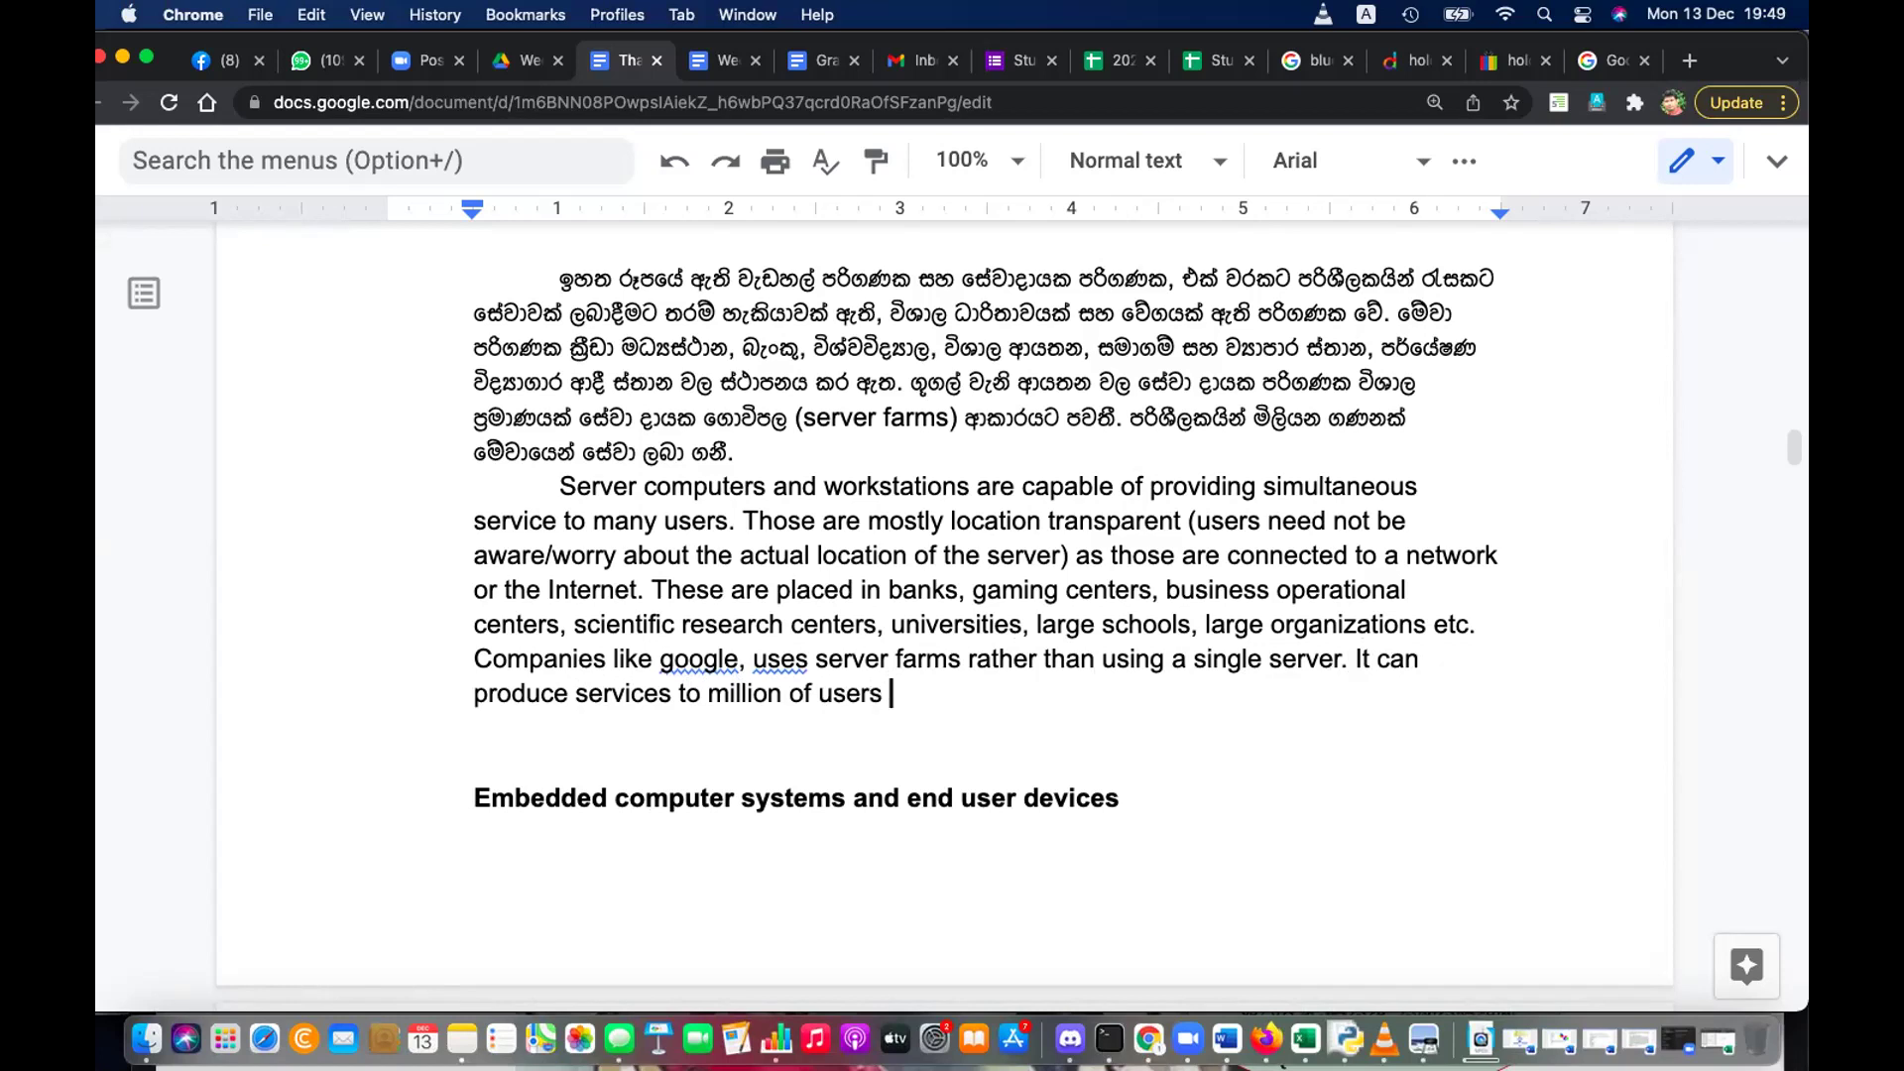
type("at the same ")
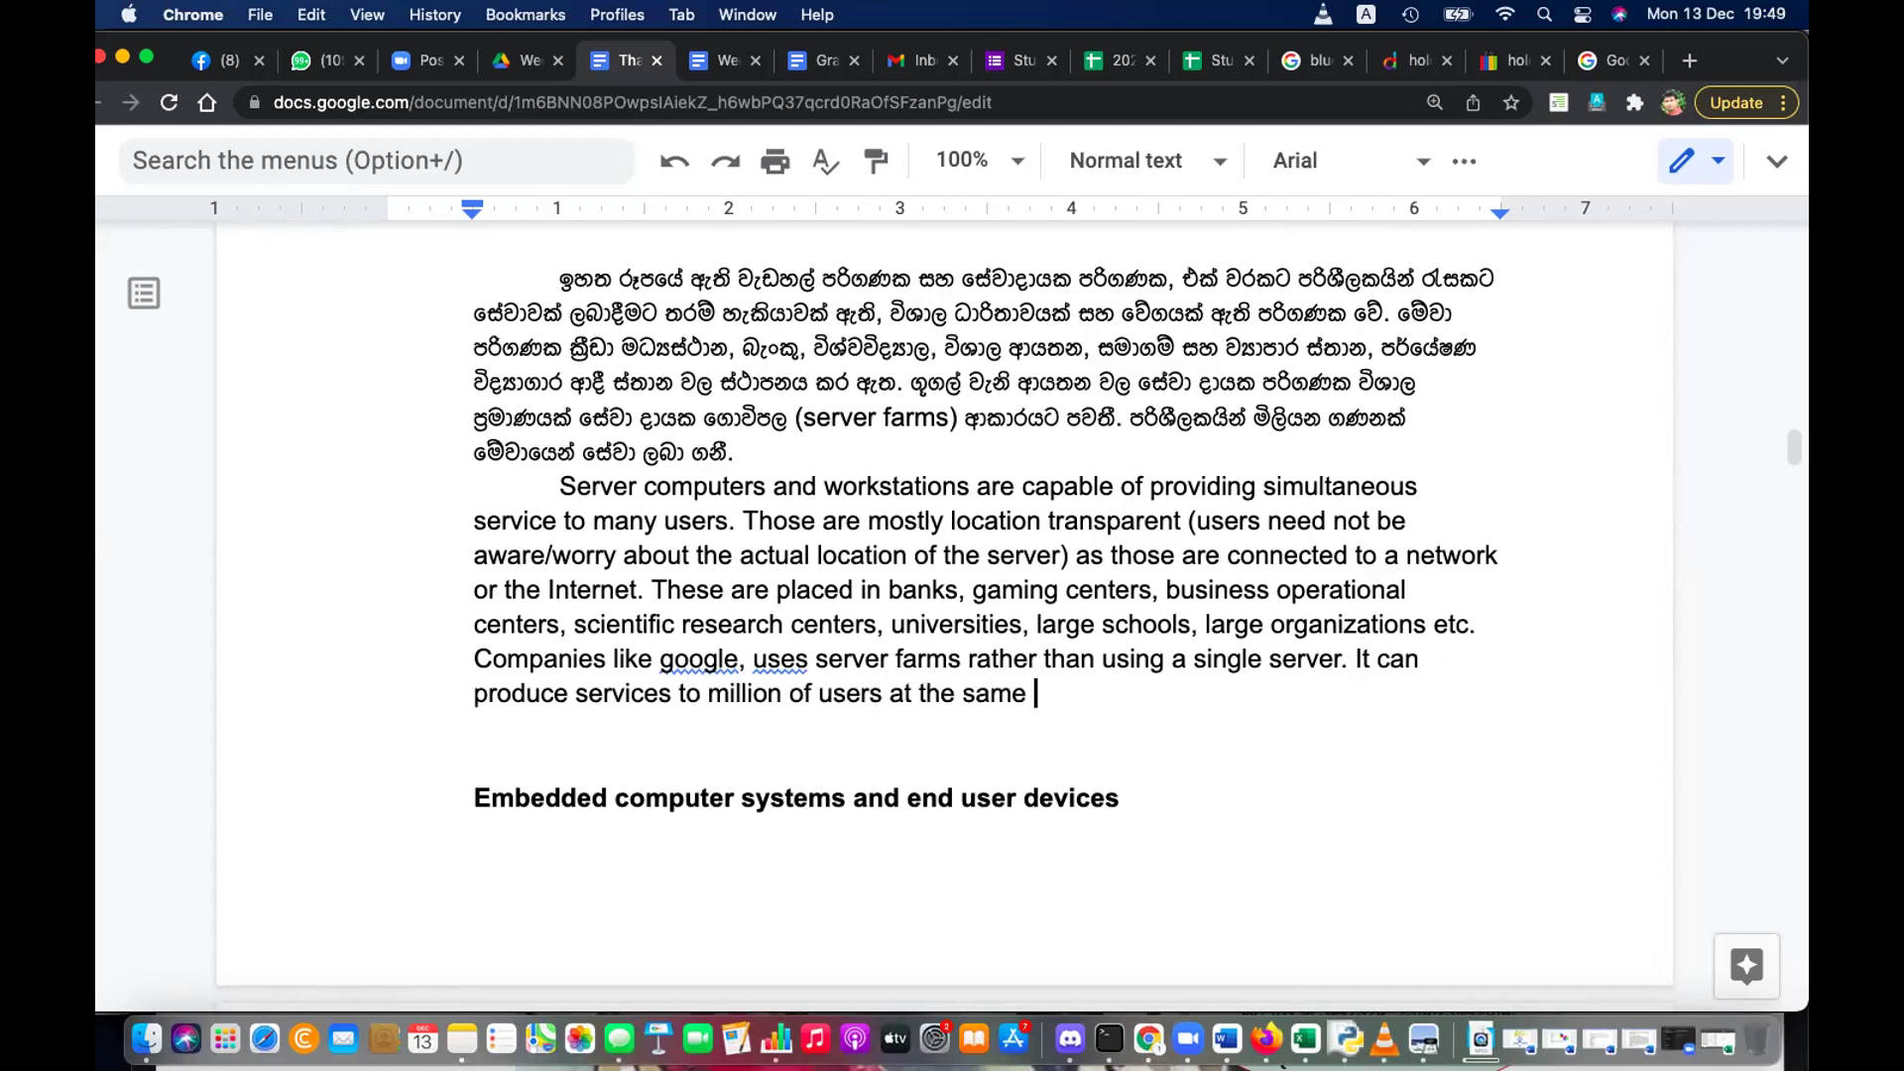
type("time (simultaneoug")
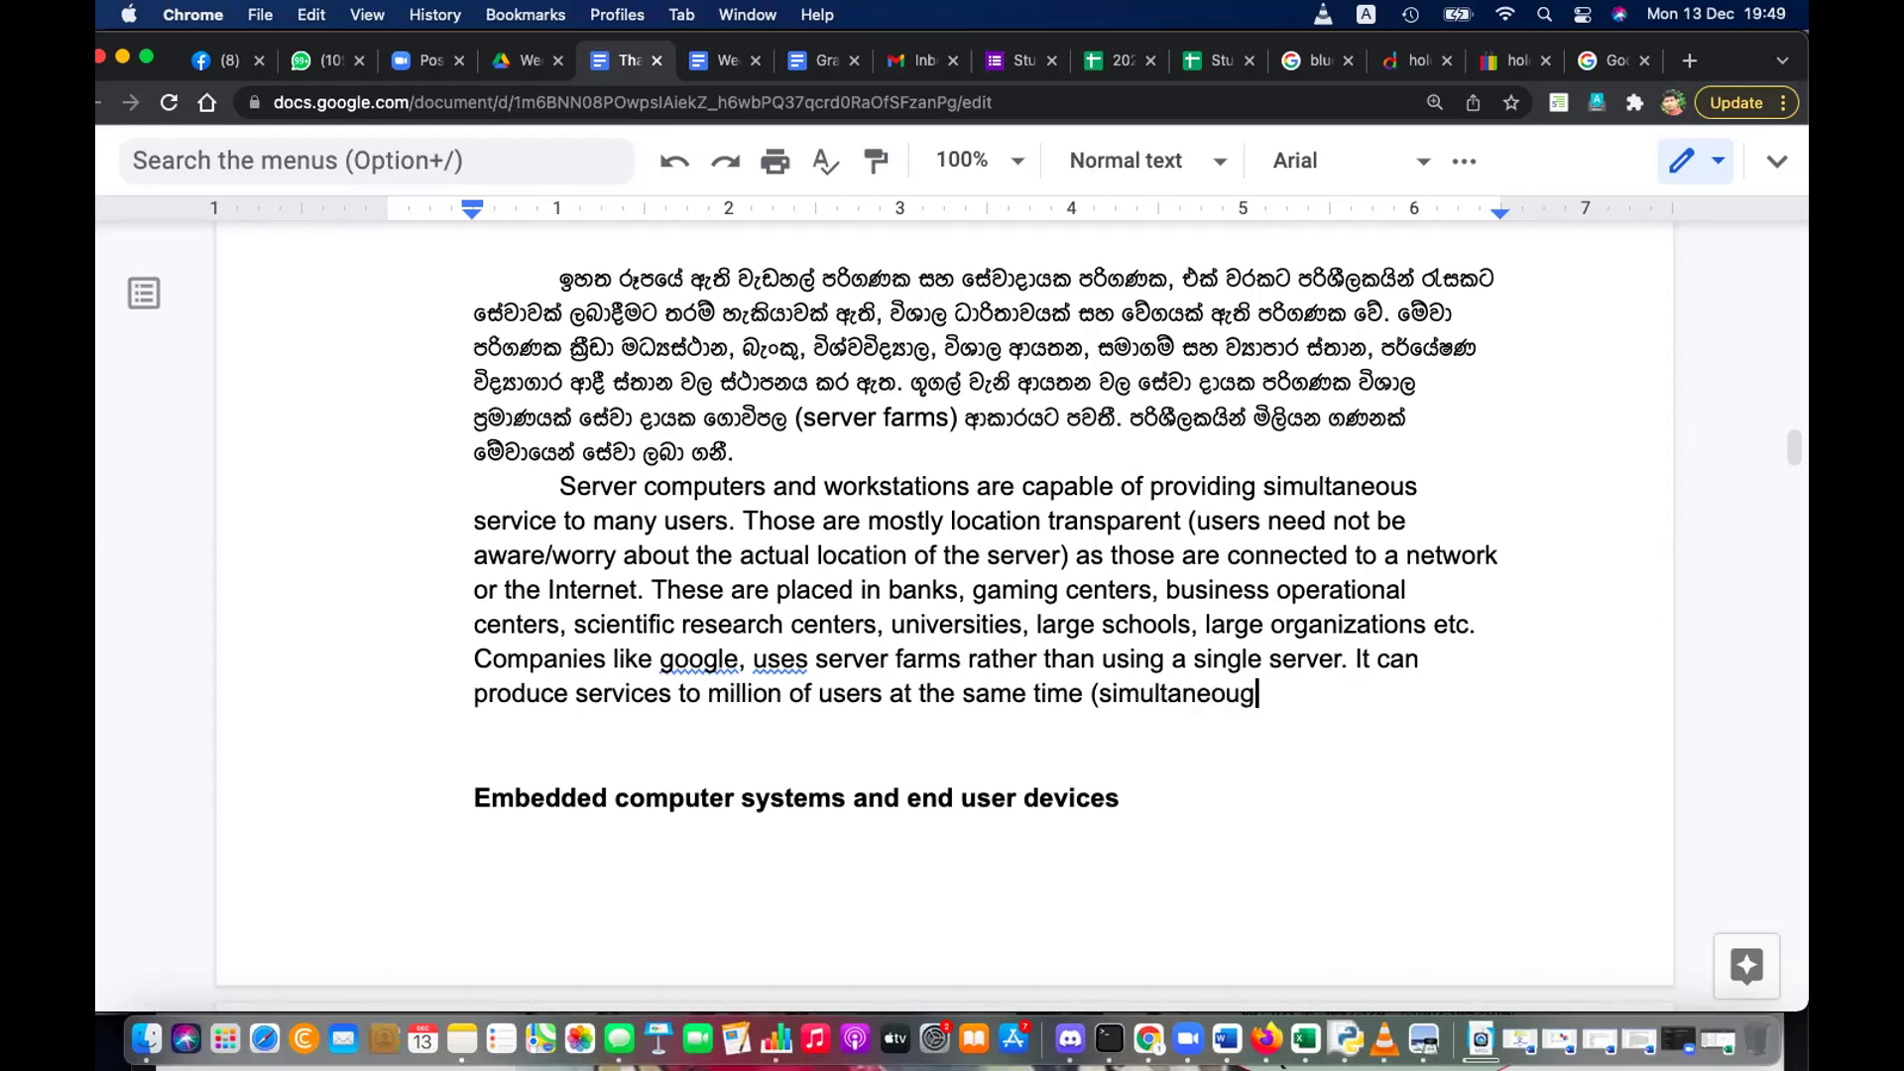
key("BackSpace")
type("sly)")
Apply the suggested corrections in the server farms sentence, changing "google" to "Google" and "uses" to "use"
left_click(695, 654)
left_click(870, 394)
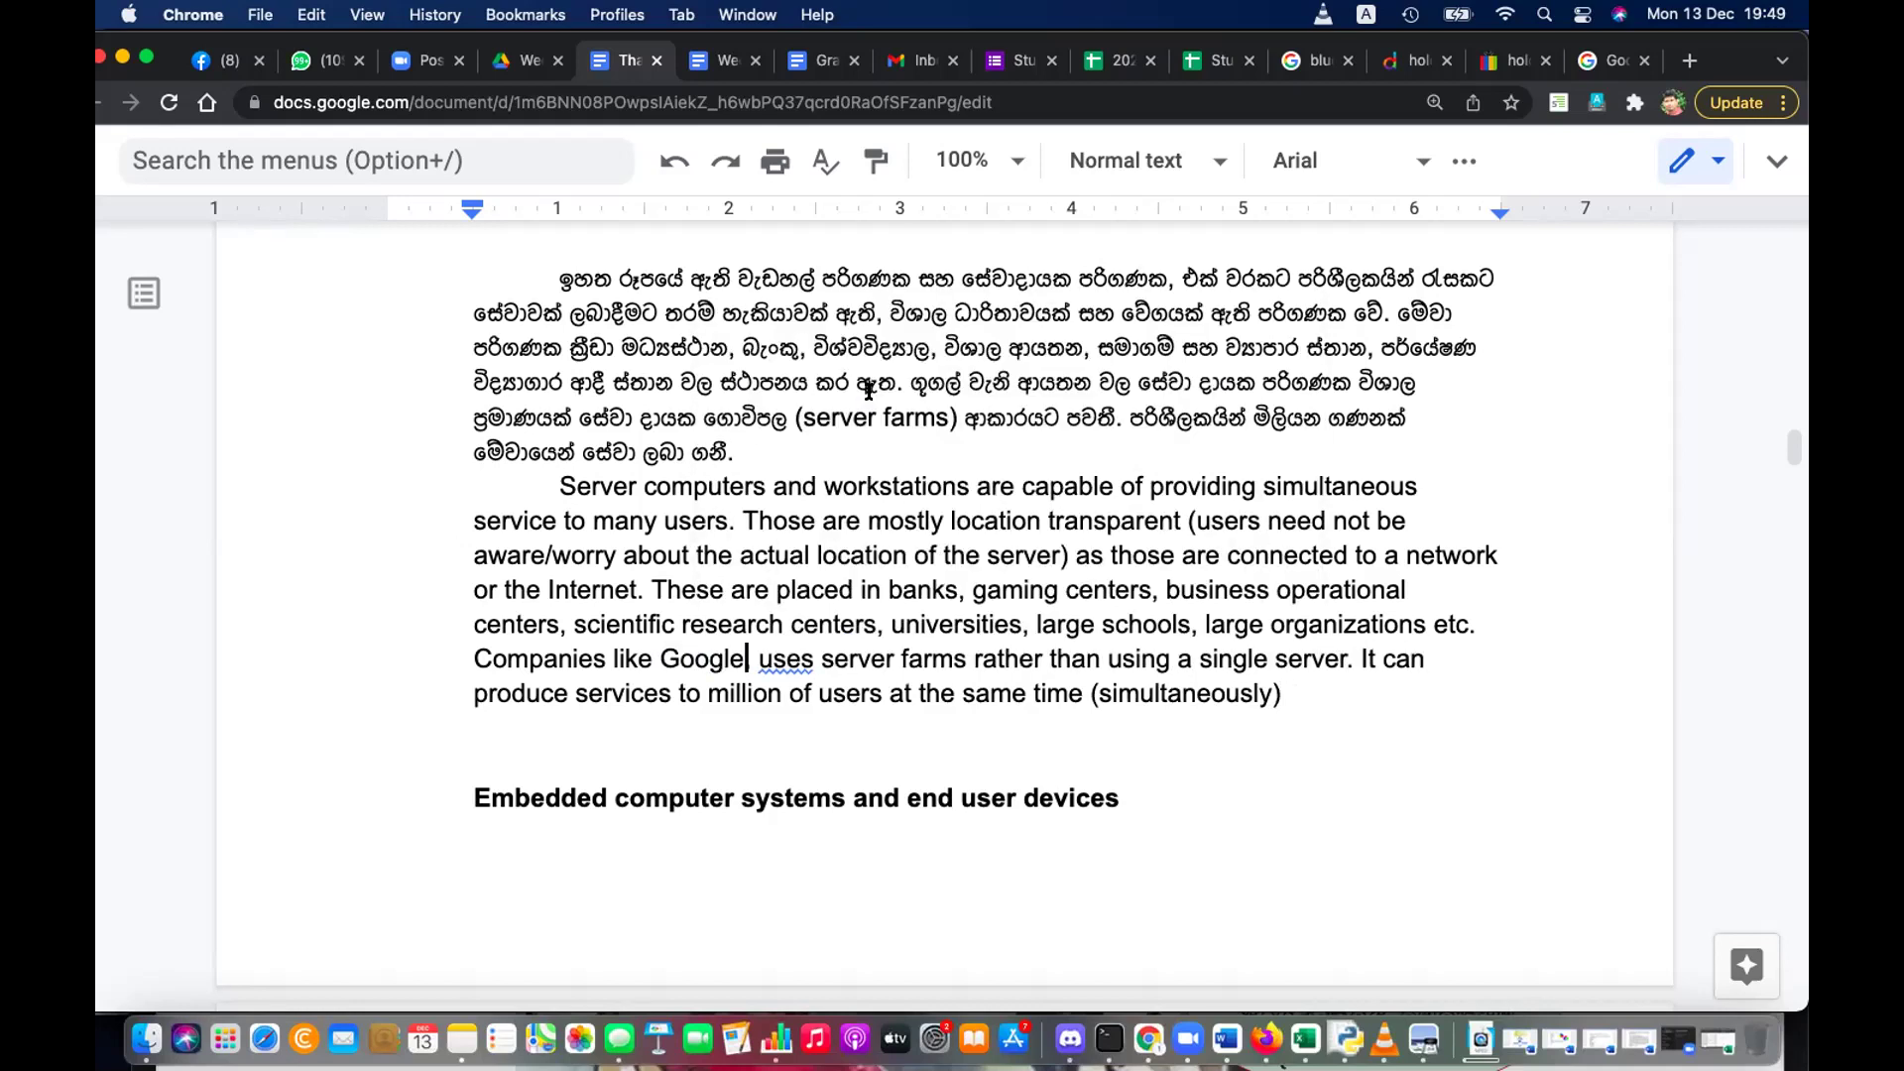
left_click(788, 659)
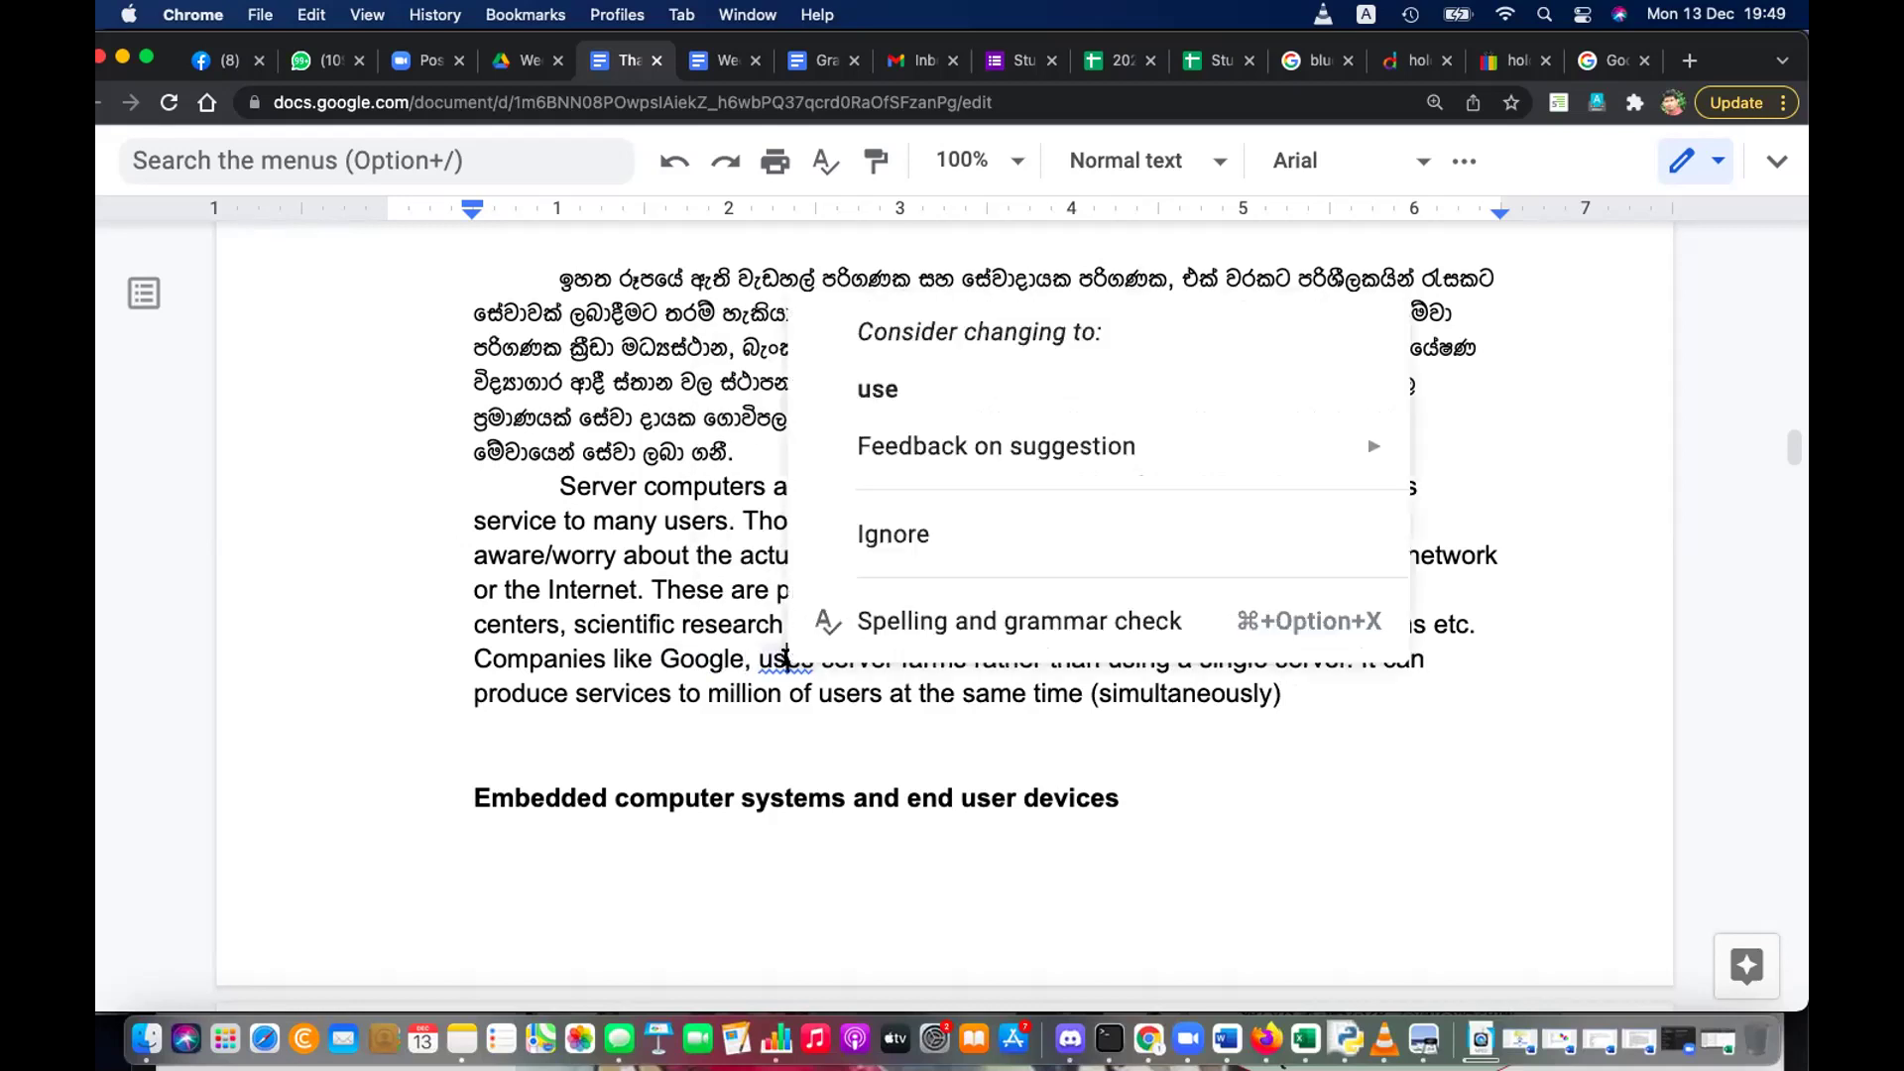
left_click(908, 378)
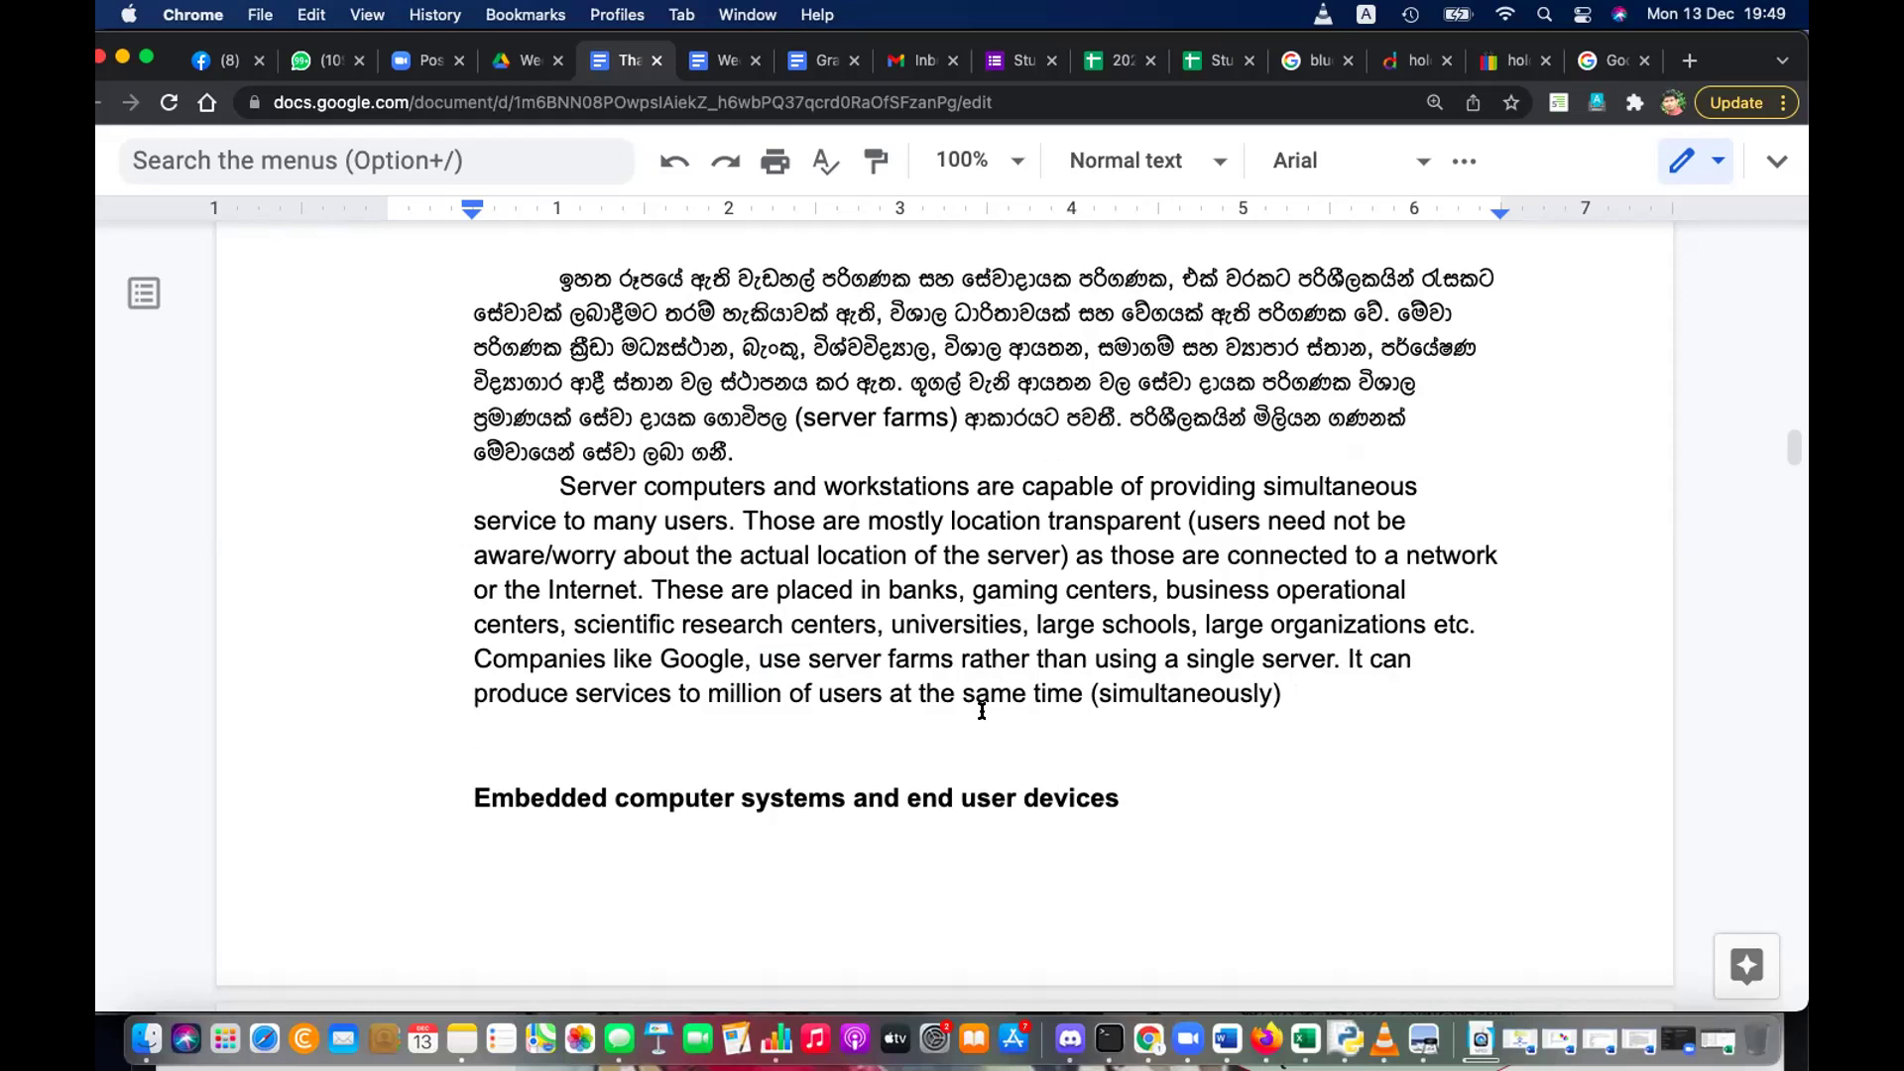
scroll(982, 710, "down", 2)
scroll(982, 710, "up", 2)
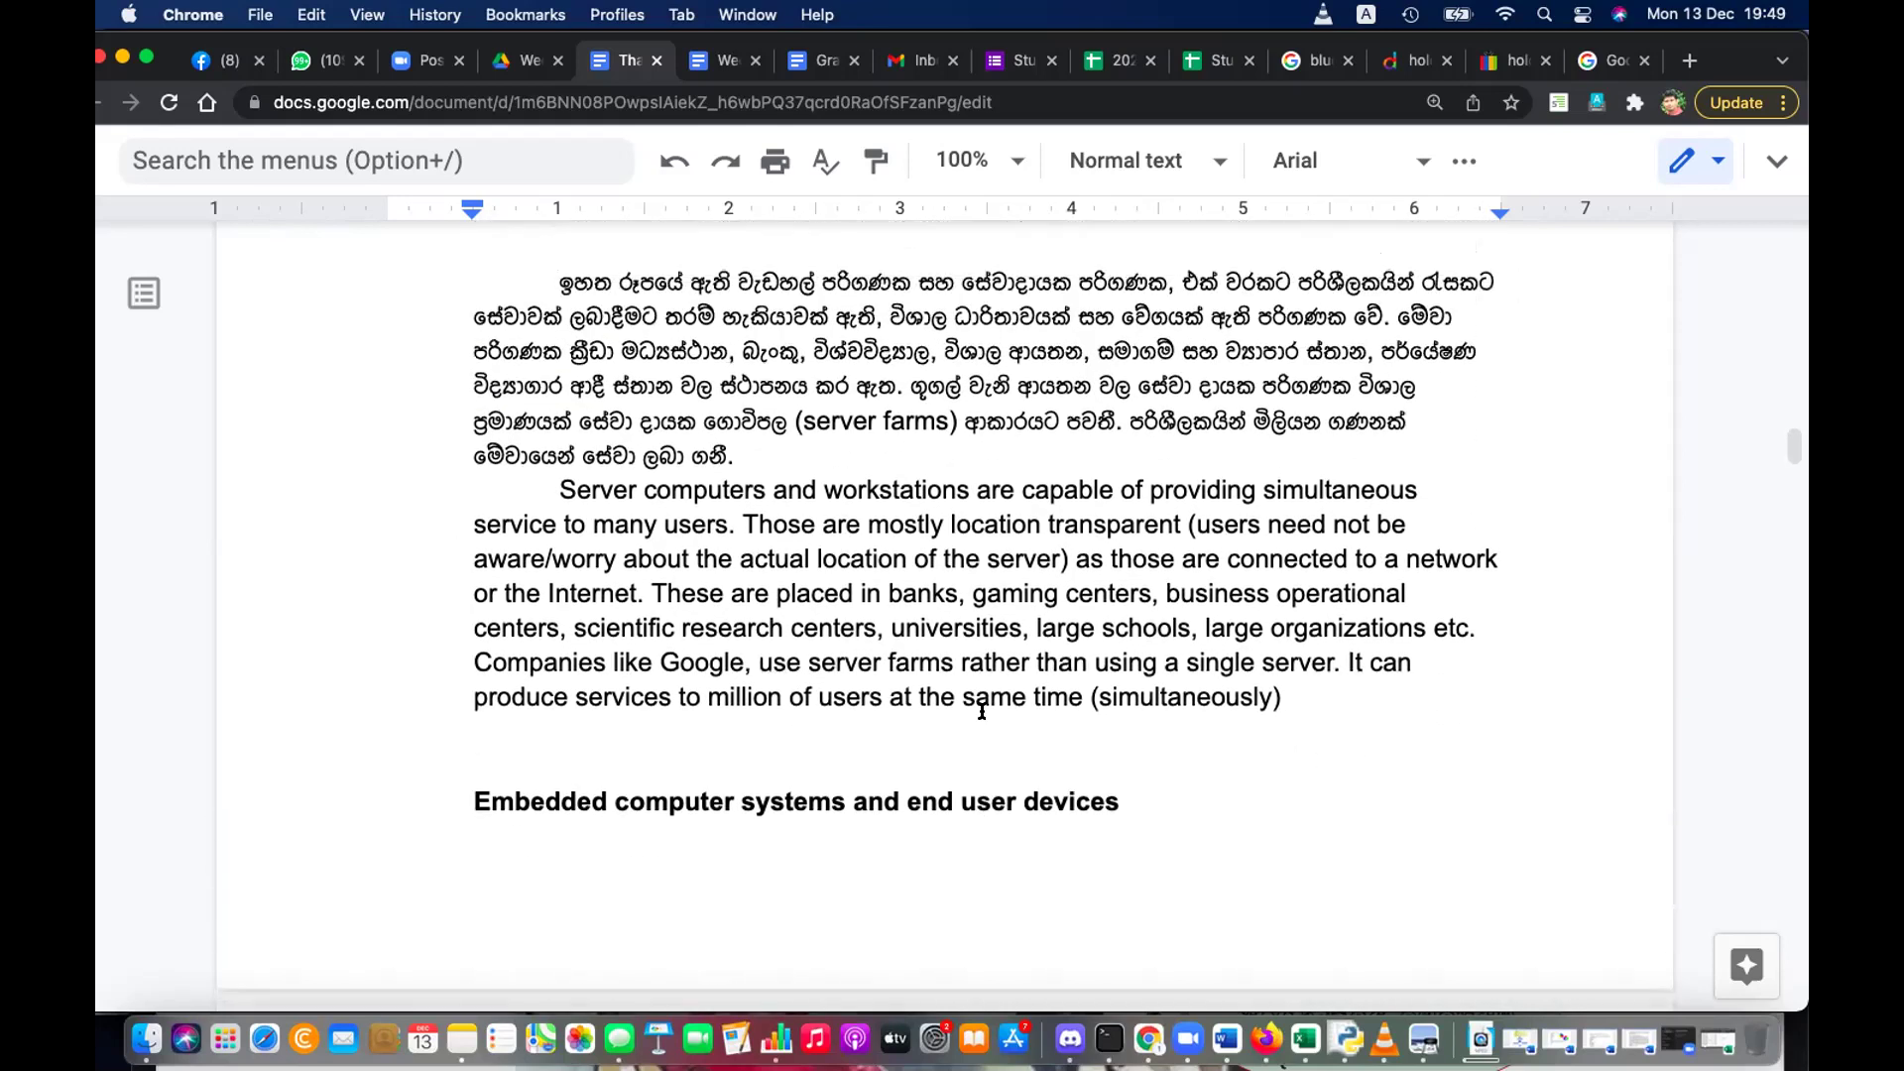
left_click(982, 716)
key("XF86AudioMute")
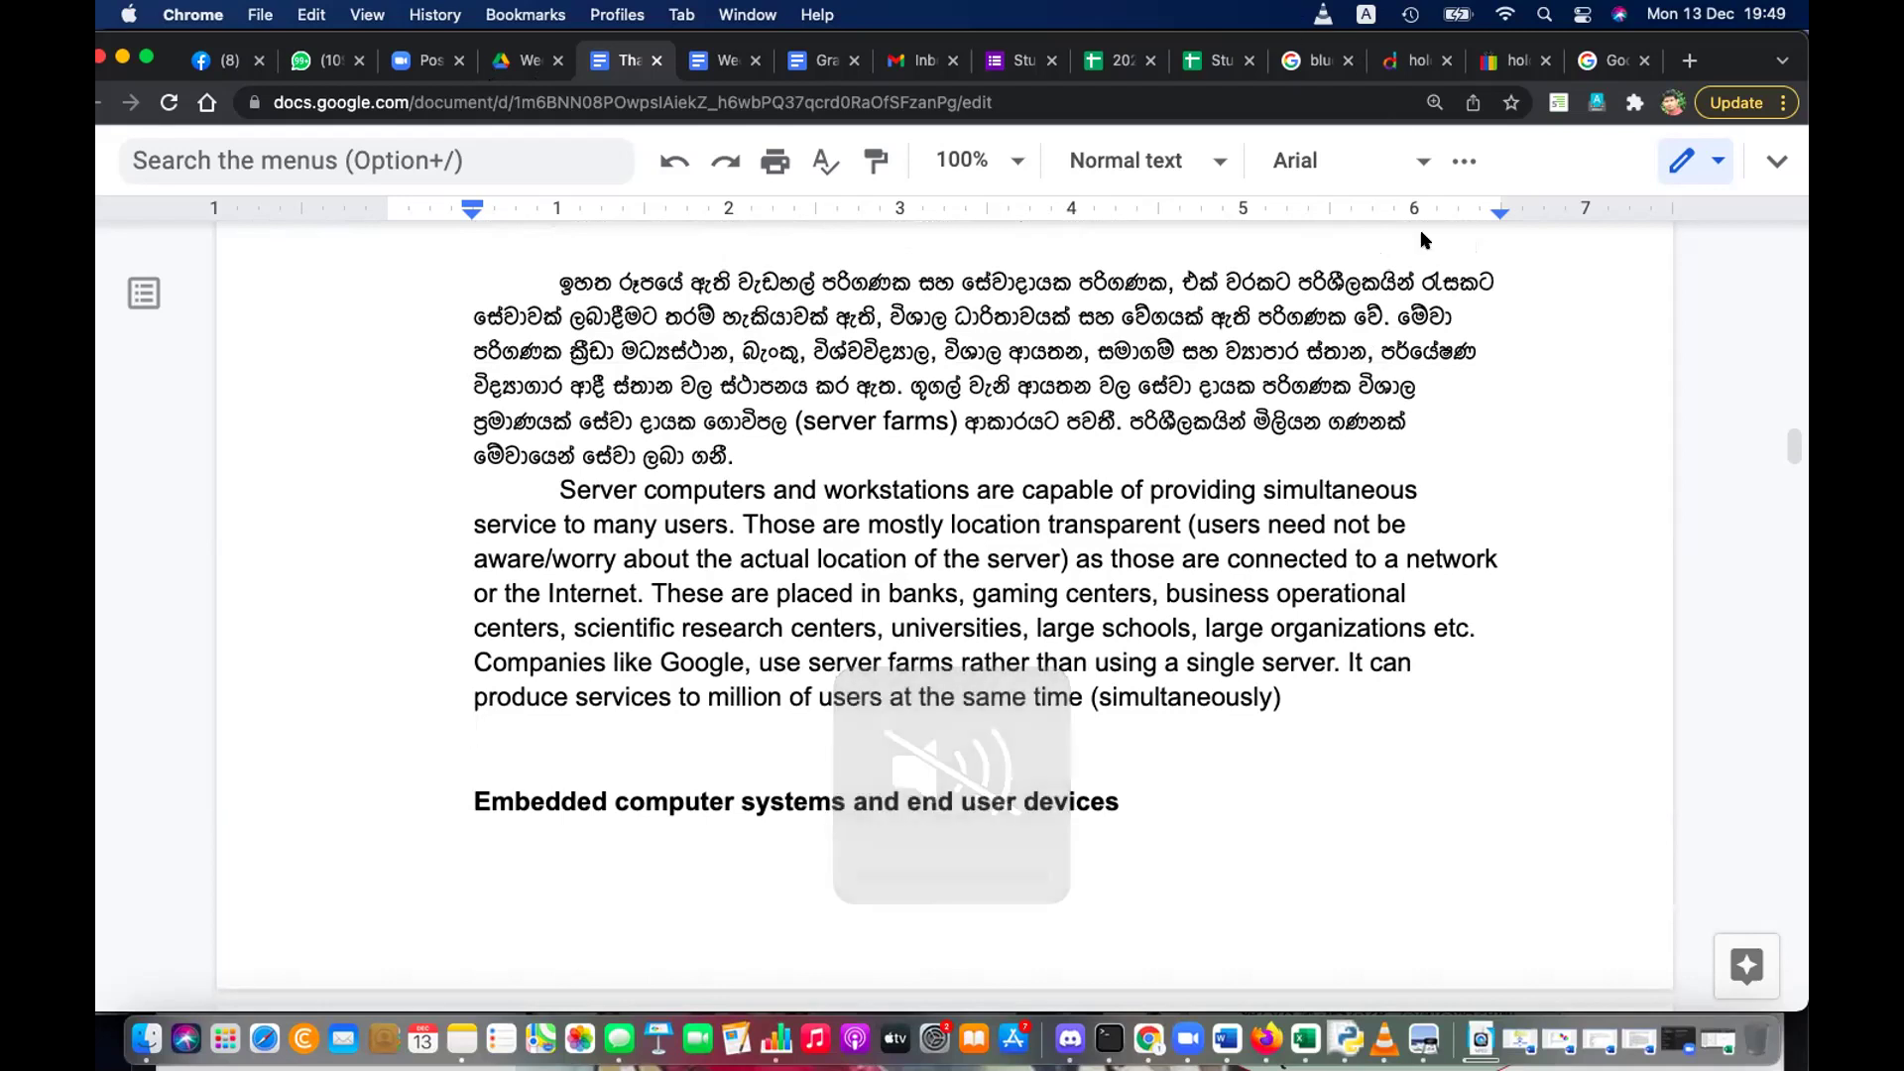
In the other lesson document, append "/ Smart Refrigerator" to the first Sinhala entry under the embedded computers question
key("ctrl+Tab")
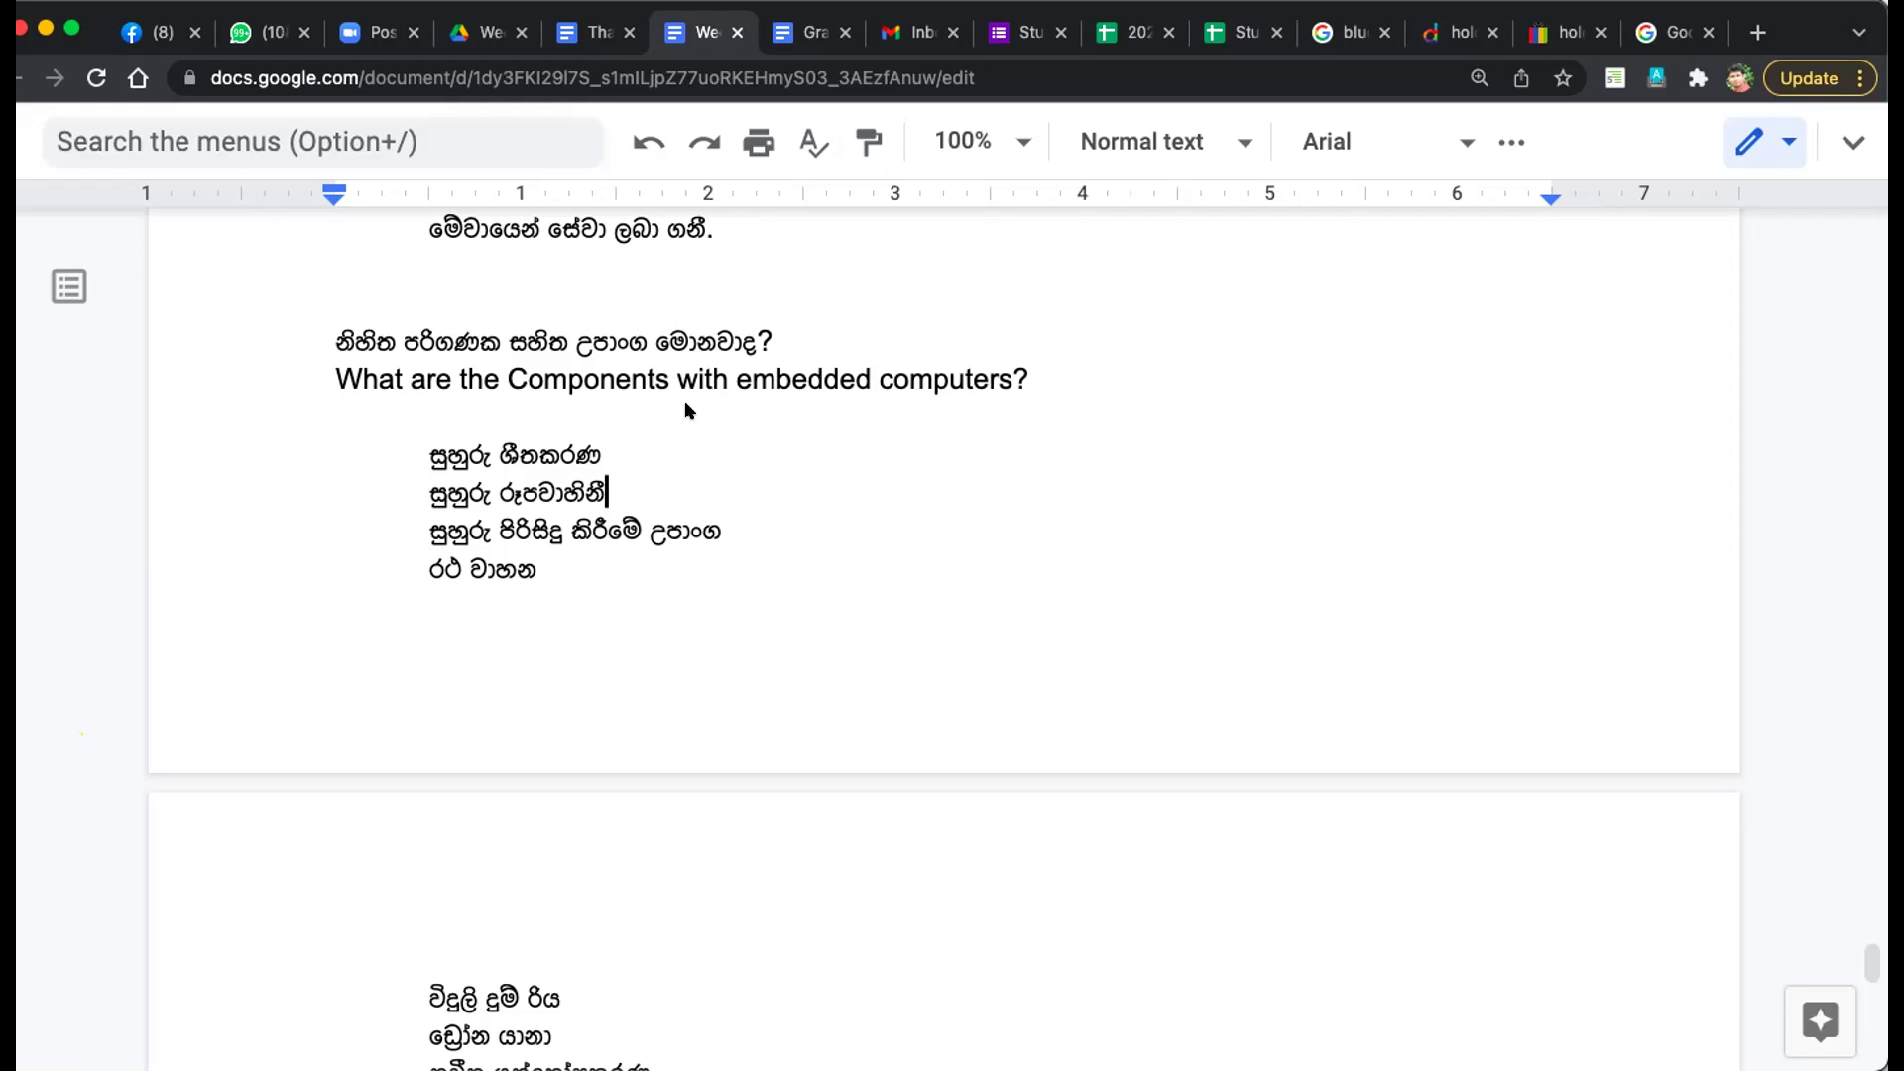
left_click(613, 436)
scroll(613, 436, "down", 2)
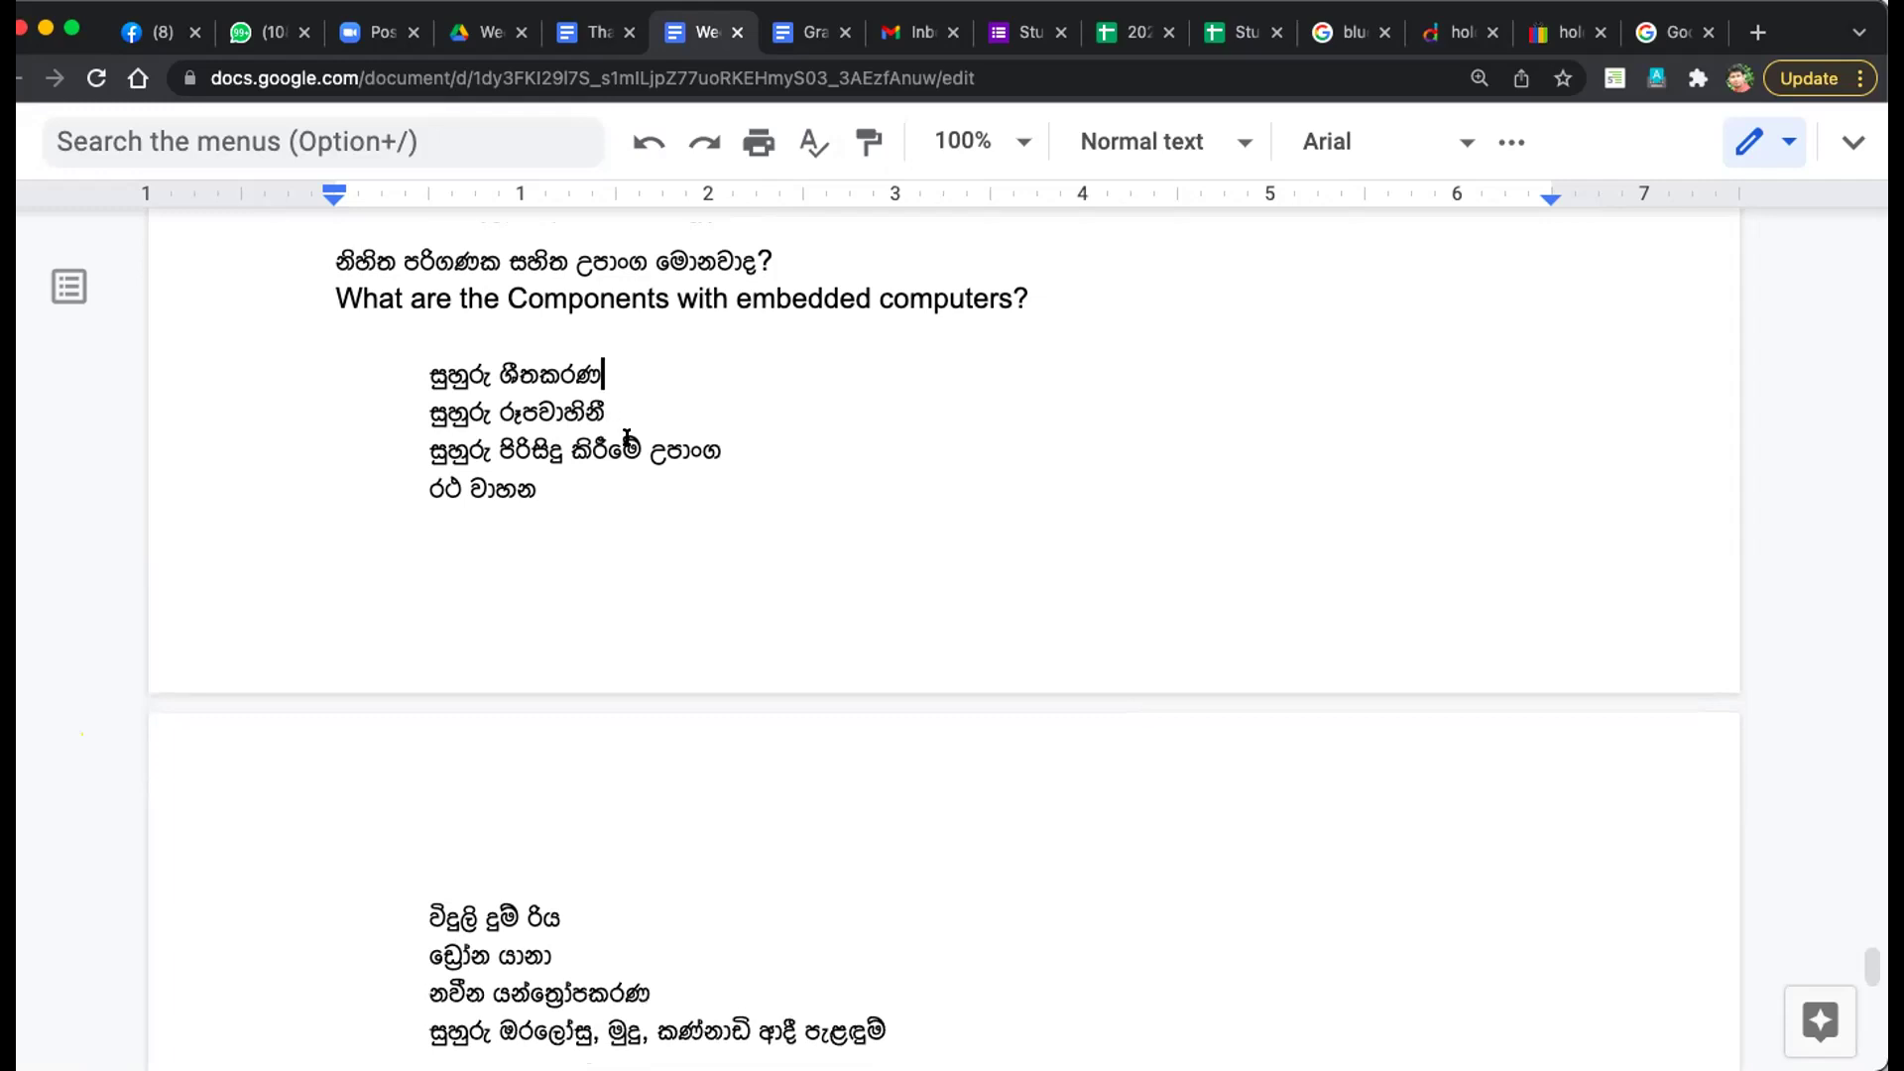
key("Return")
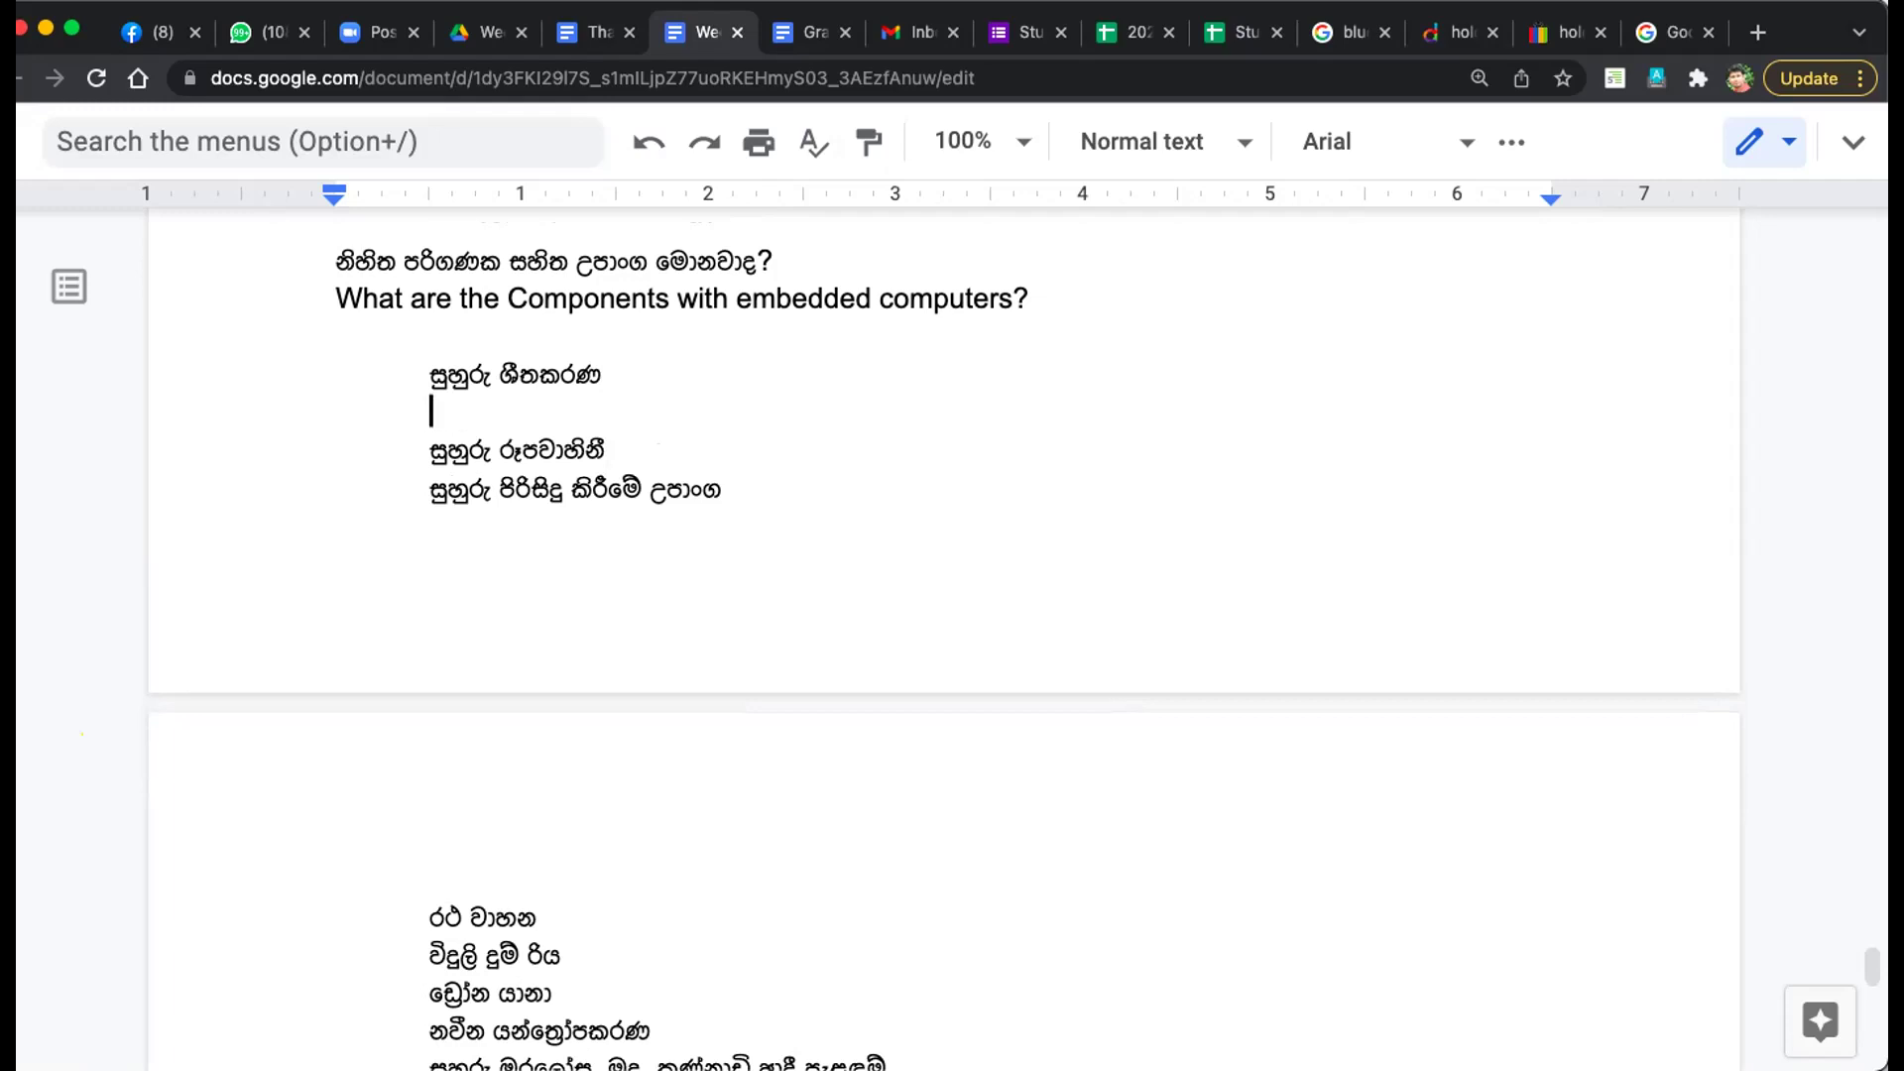
key("BackSpace")
key("BackSpace")
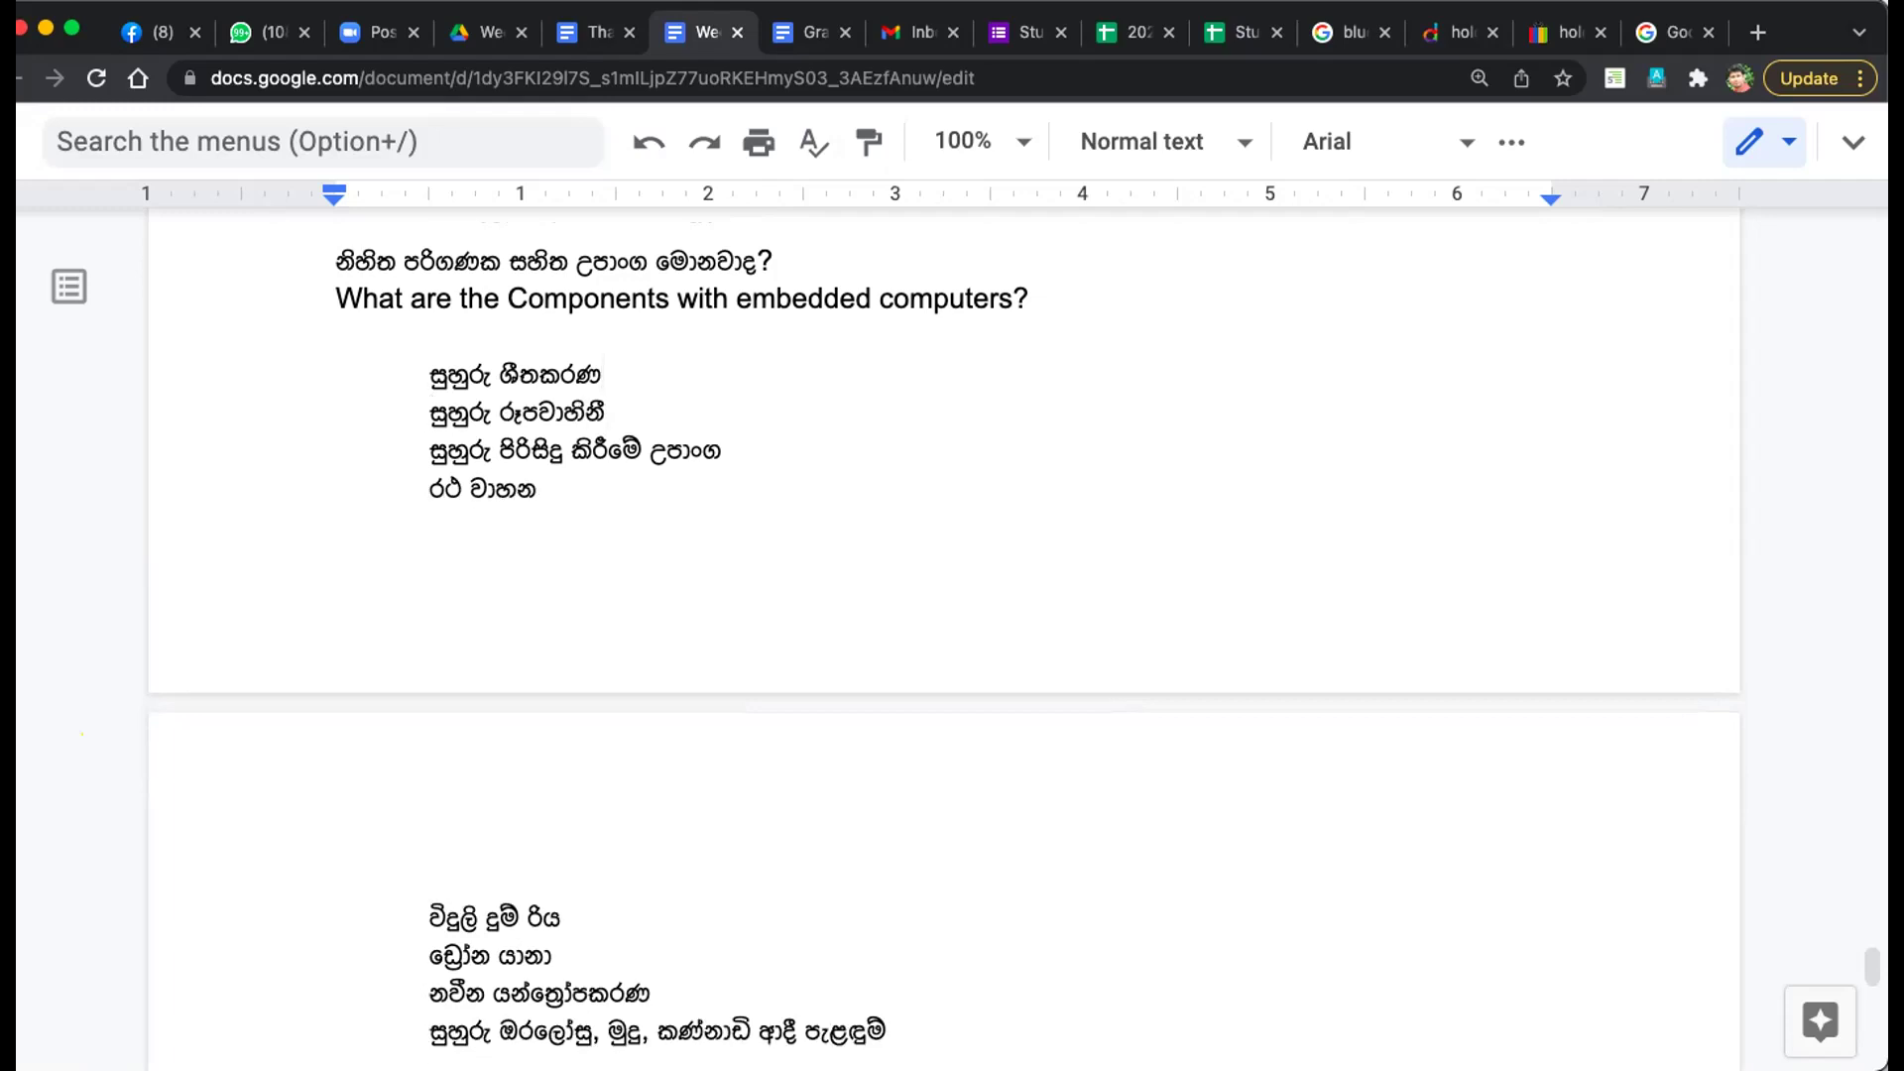
type("/ Smart Re")
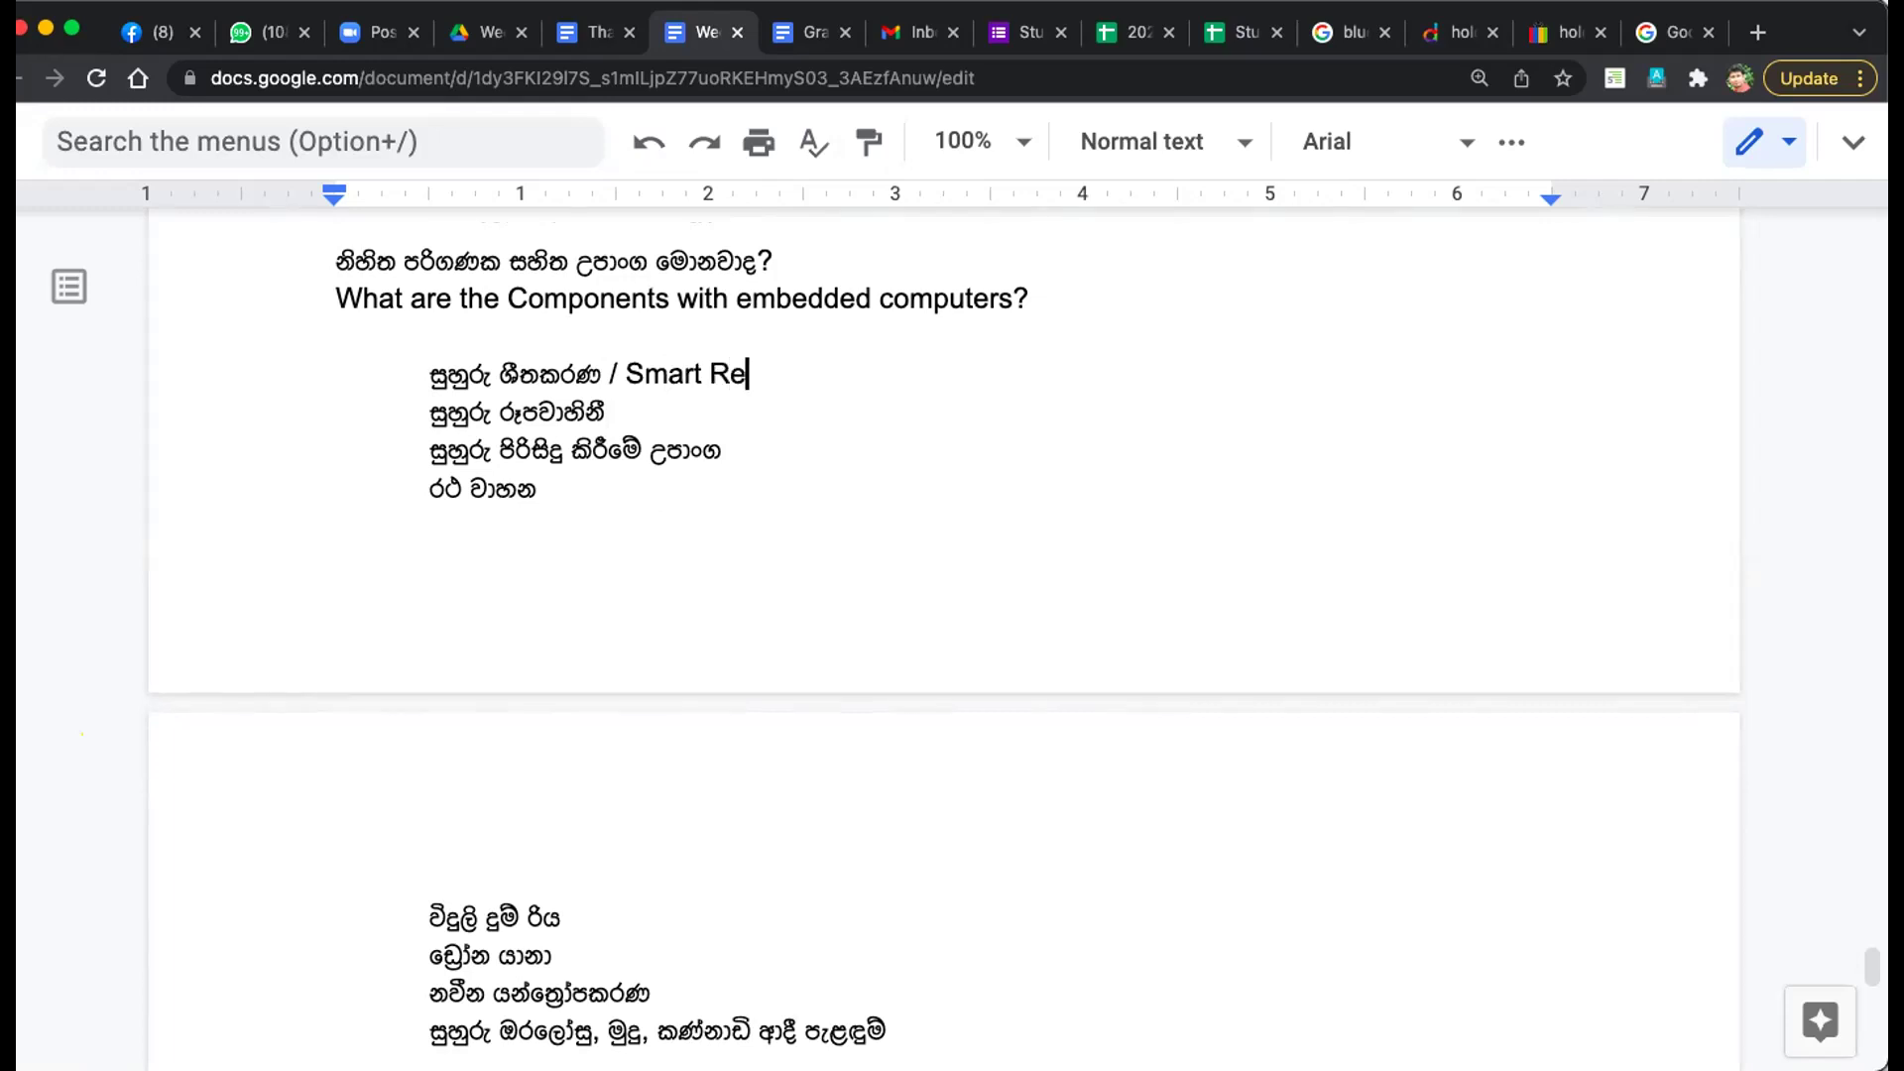
type("frigerator")
Append "/ Smart TV" to the second Sinhala entry and "/ Smart Vacuum Cleaner" to the third
left_click(643, 393)
type("/ Smart")
type(" TV")
key("BackSpace")
type("TV")
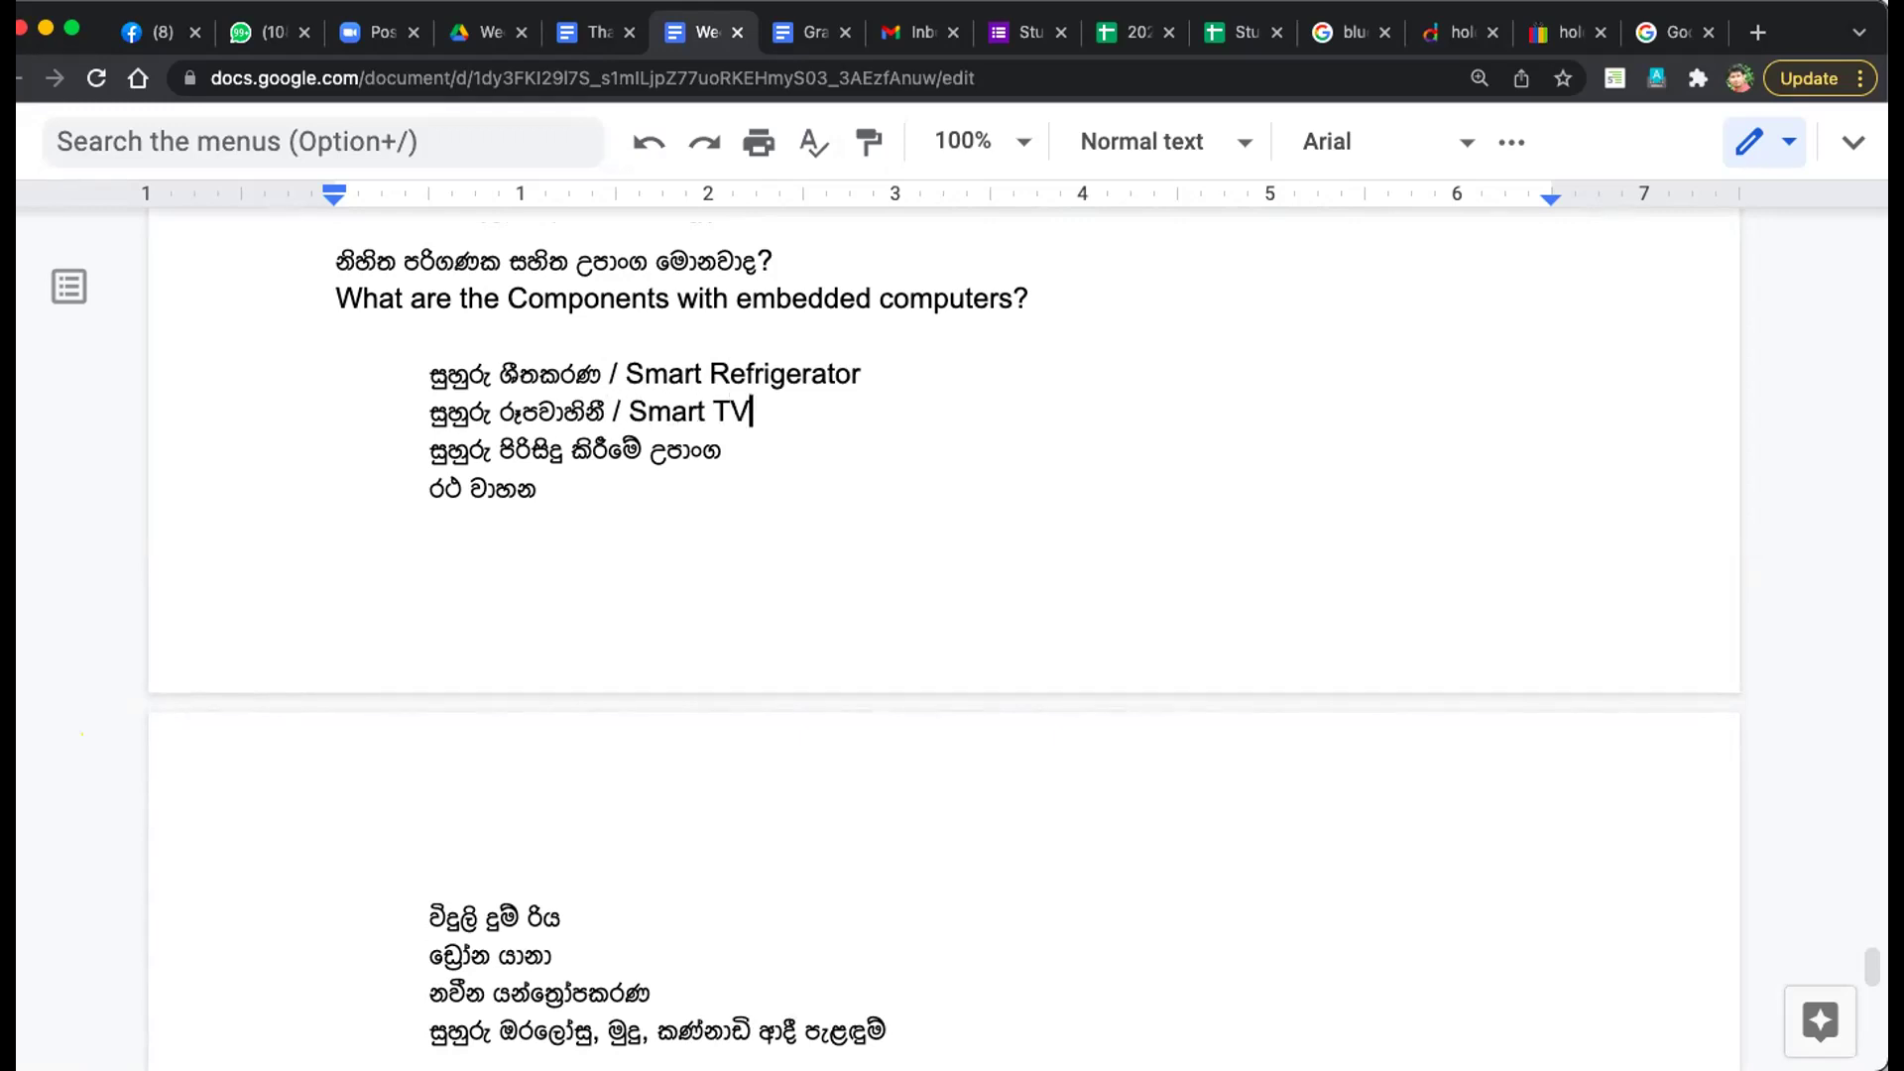
left_click(731, 448)
type("/ Smart Va")
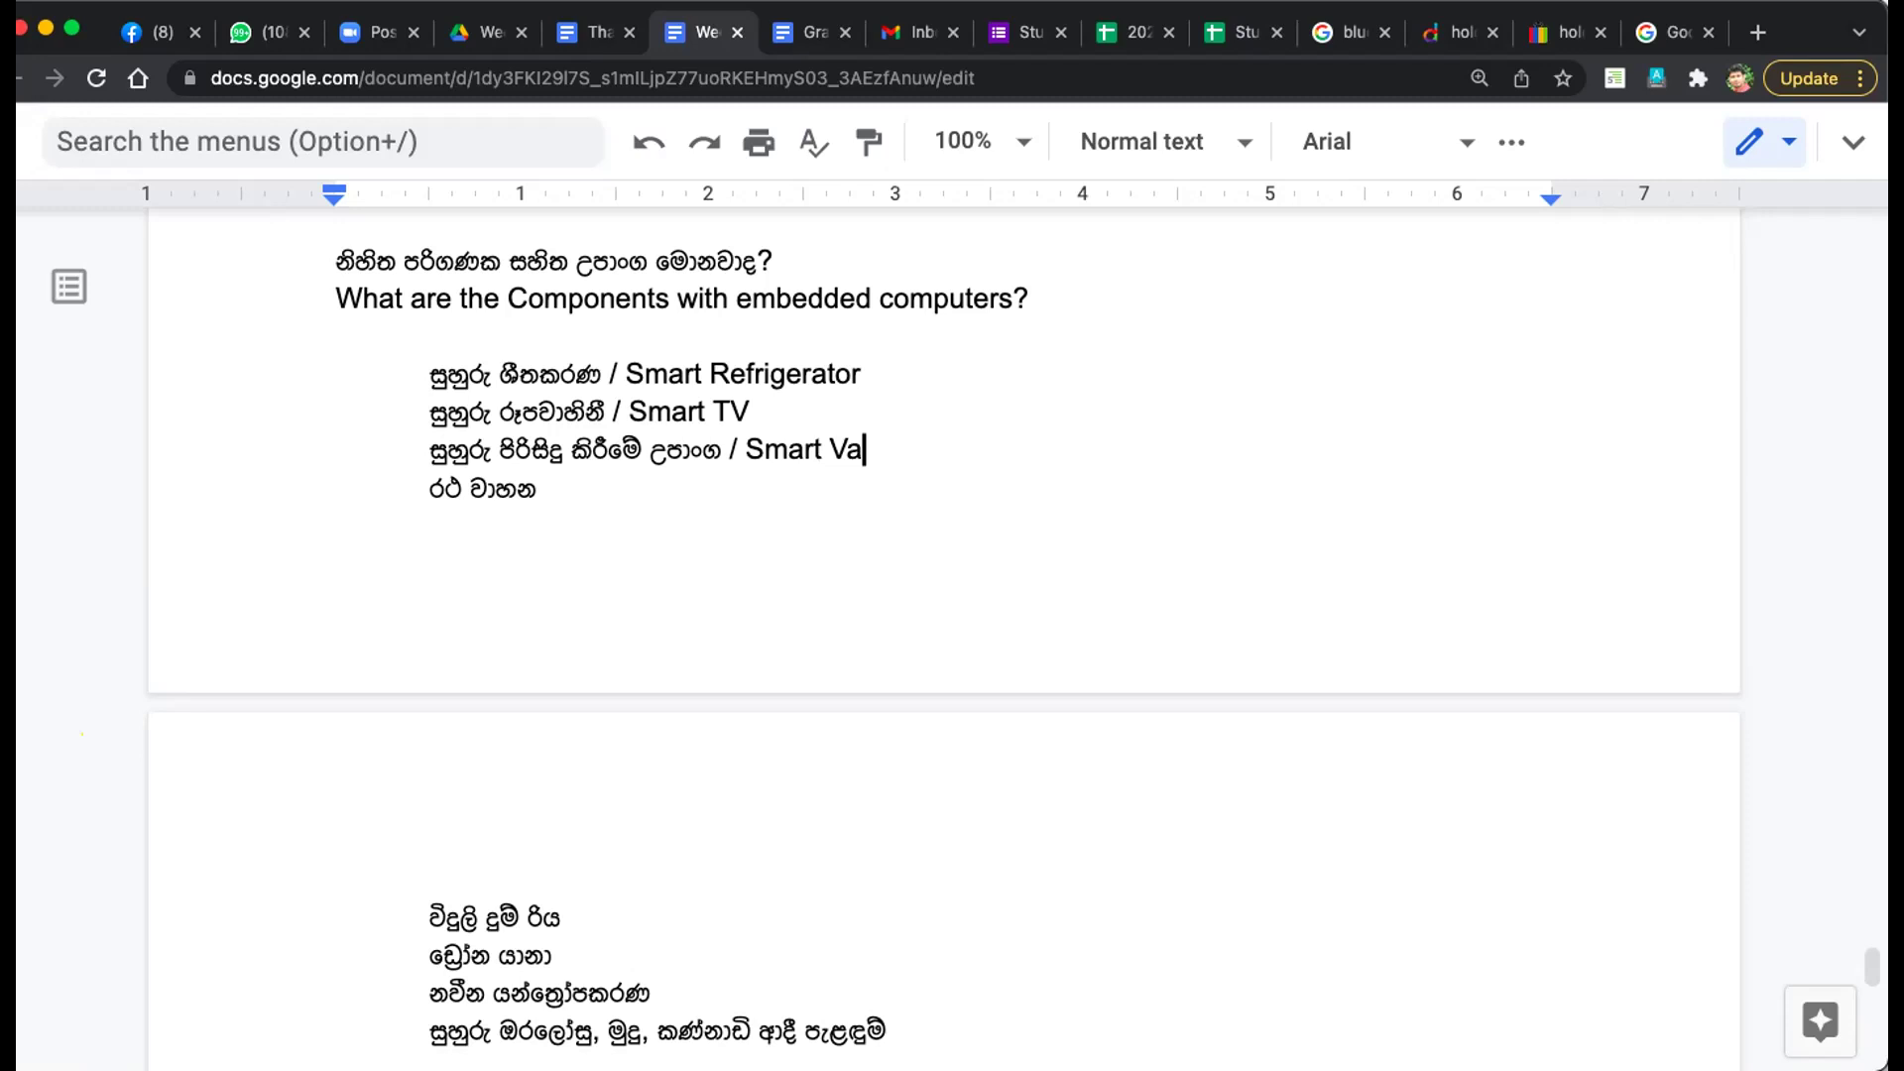
type("cuum CLeaner")
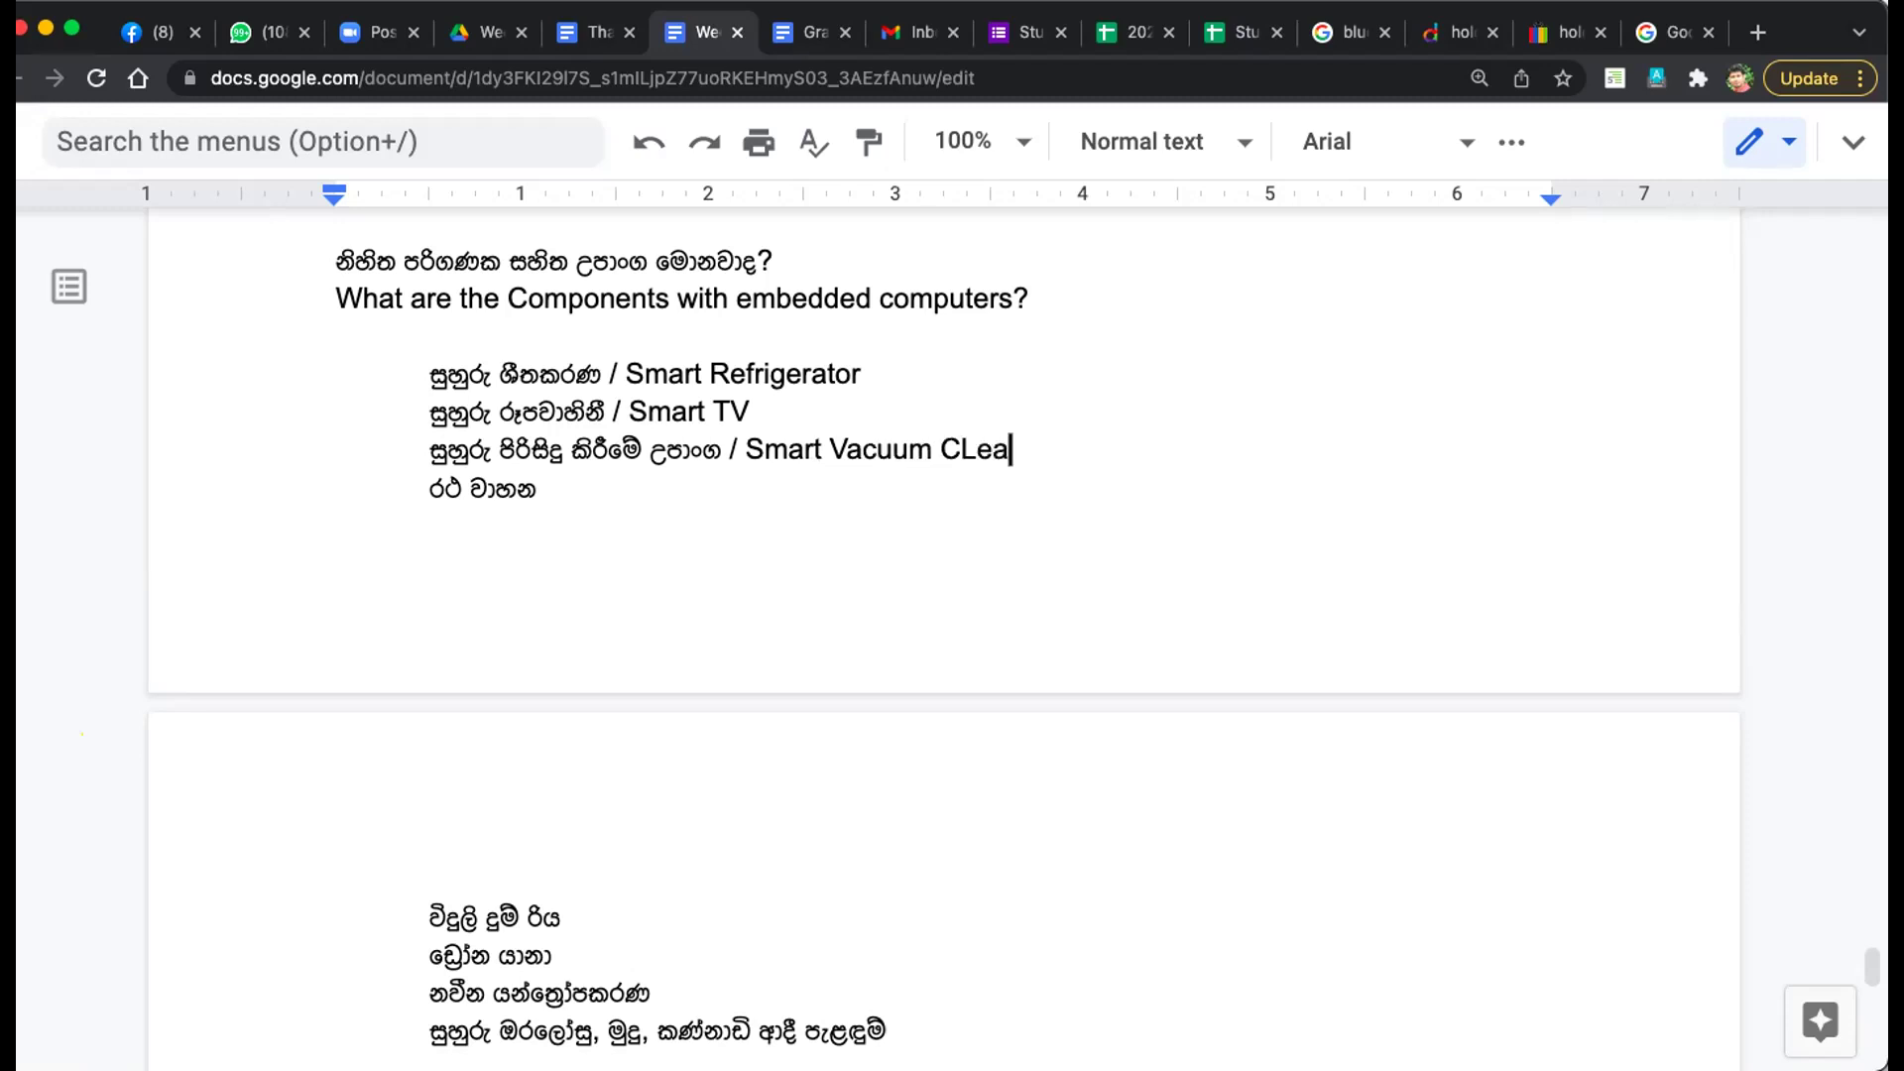
left_click(972, 446)
key("BackSpace")
type("l")
Append "/ Automobile" to the fourth Sinhala entry, the last one on that page
left_click(630, 494)
type("/ Automobile")
key("BackSpace")
key("BackSpace")
key("BackSpace")
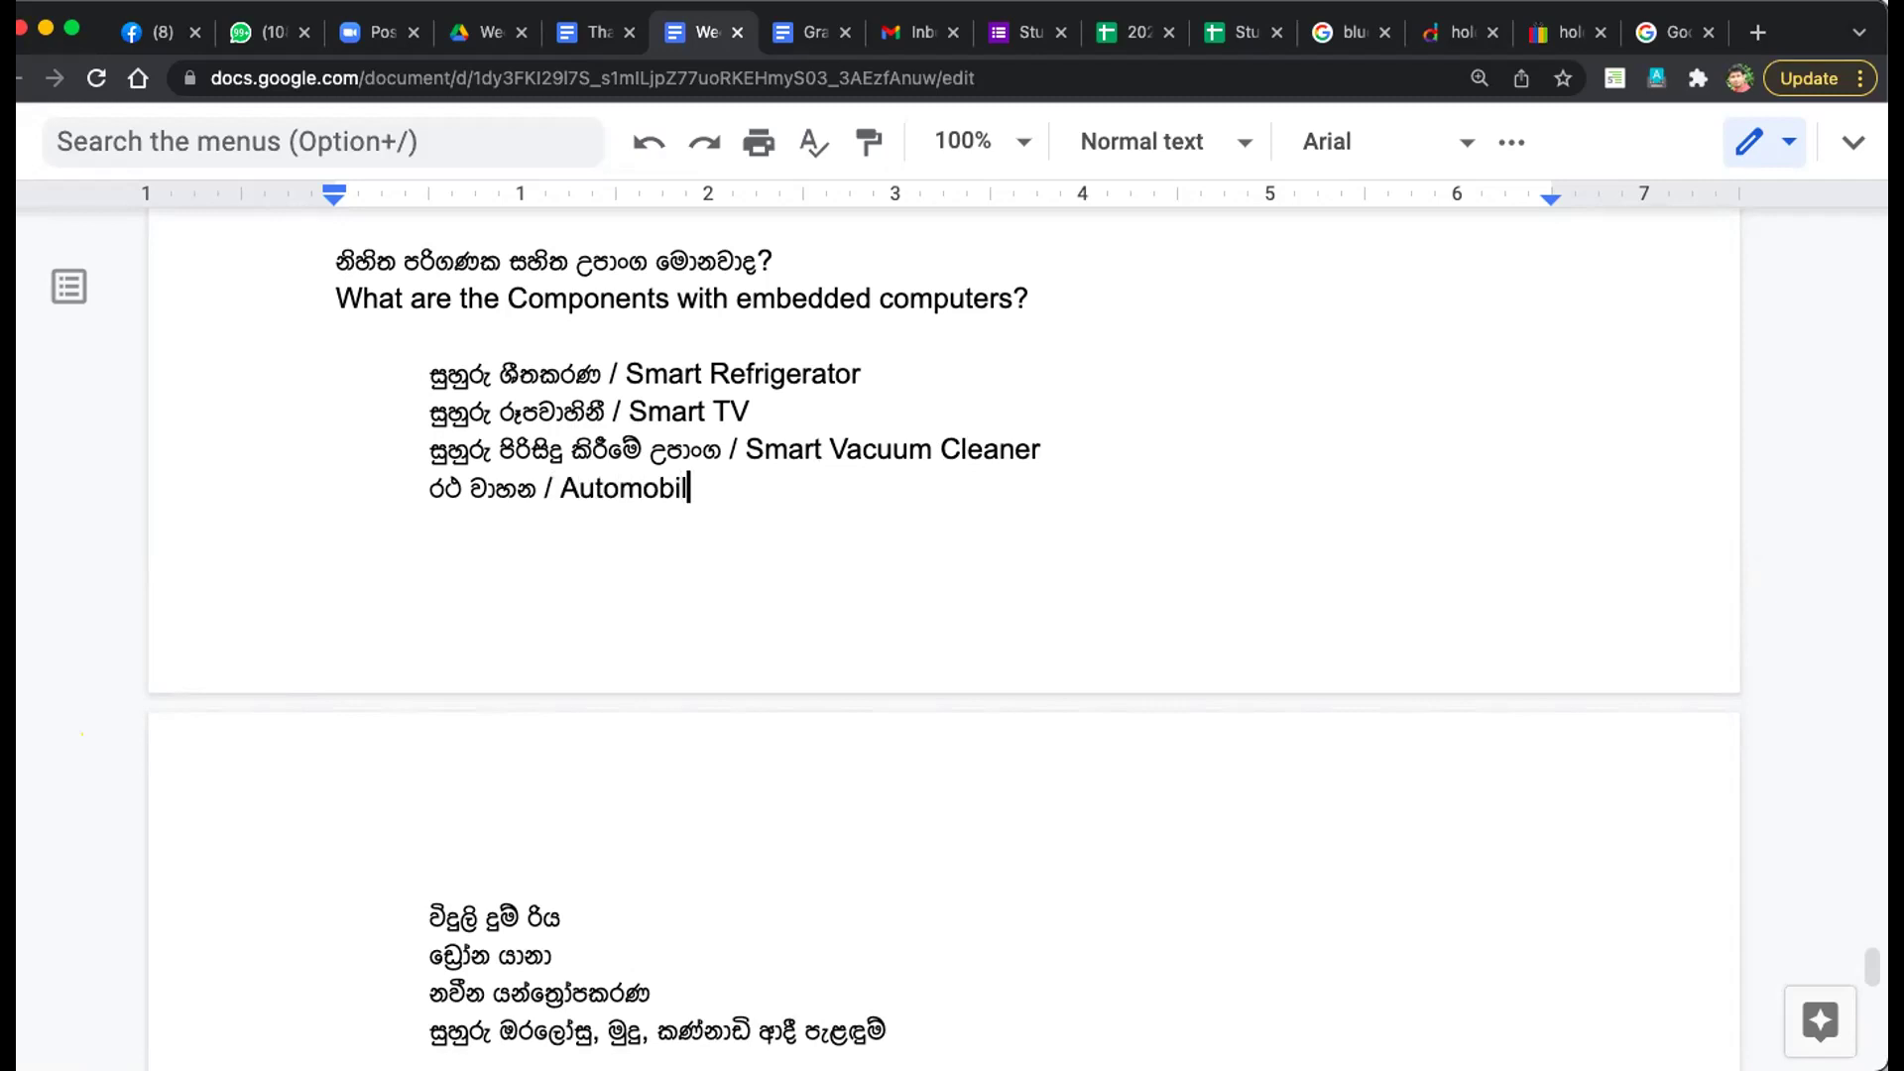
type("le")
scroll(735, 497, "down", 2)
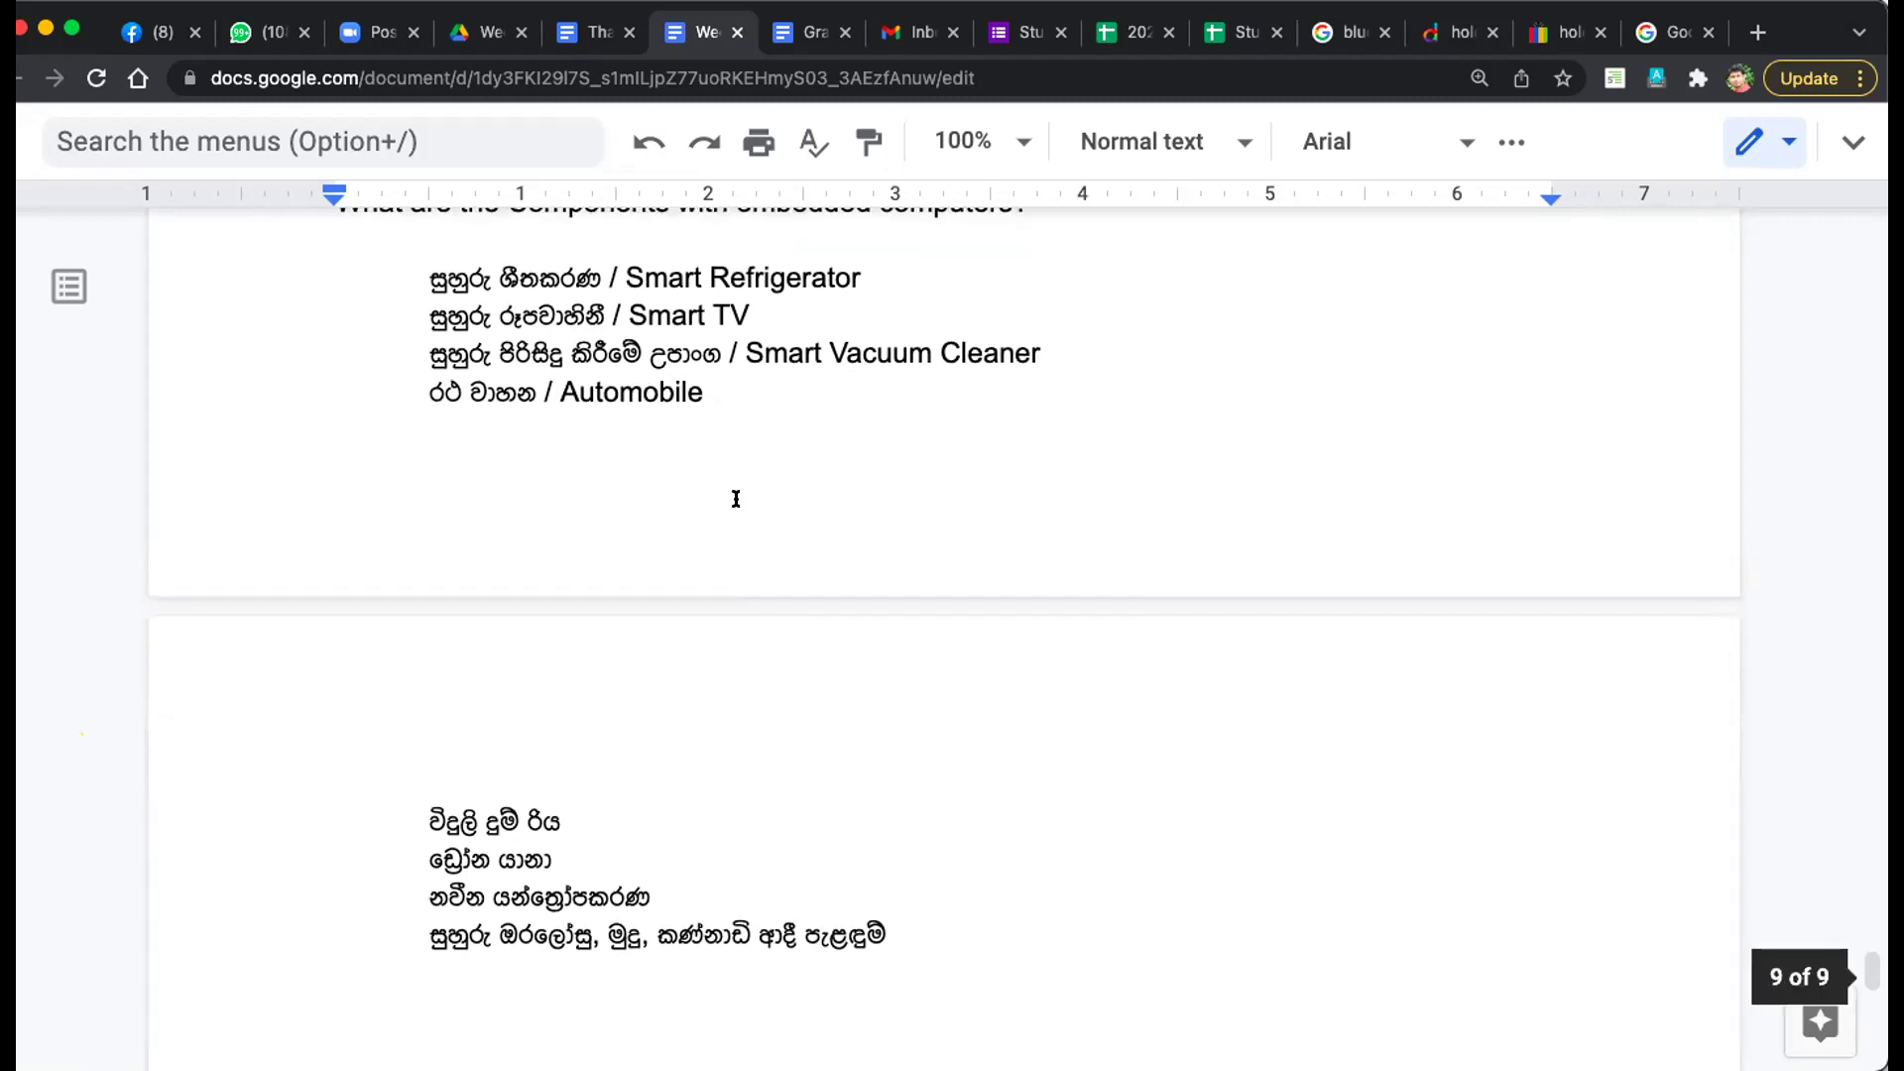
Append "/ Electric Train" to the first Sinhala entry on the following page
left_click(581, 833)
left_click(585, 812)
type("/ Eltro")
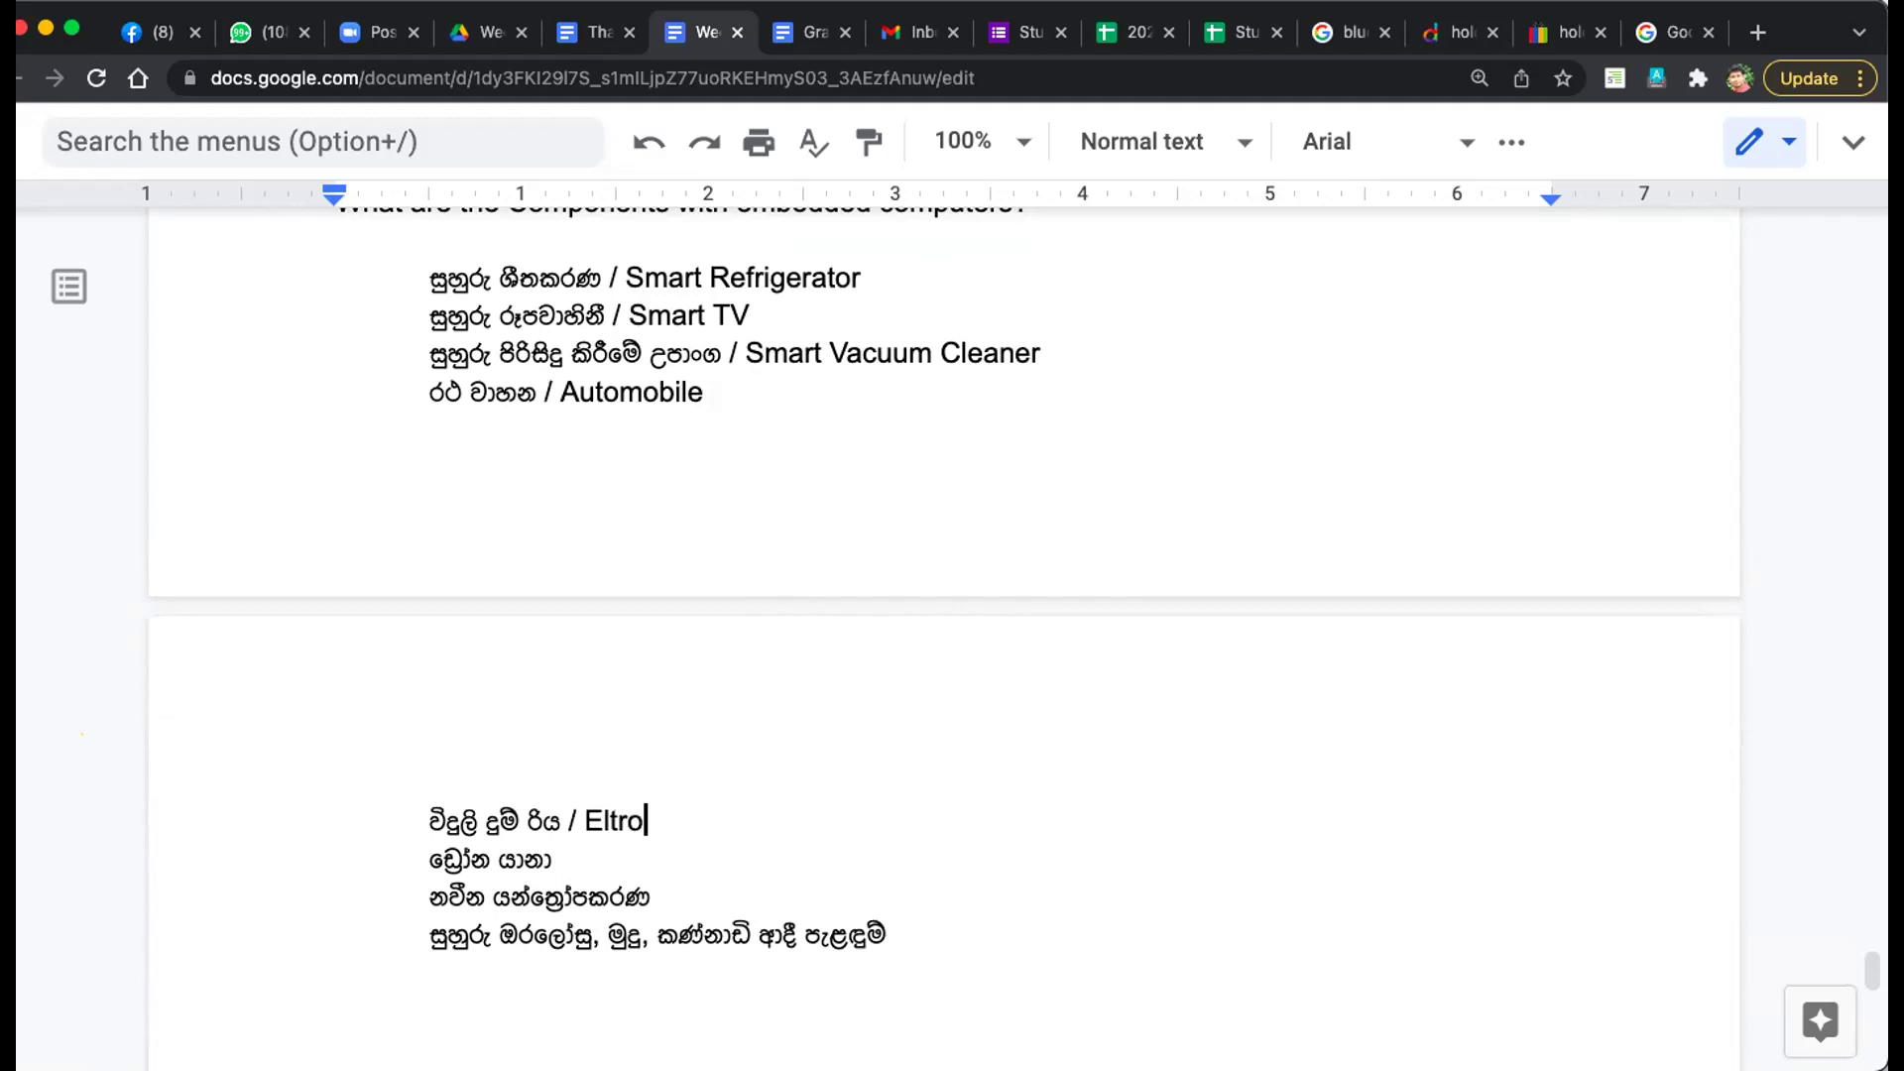
key("BackSpace")
key("BackSpace")
key("BackSpace")
type("ectric Train")
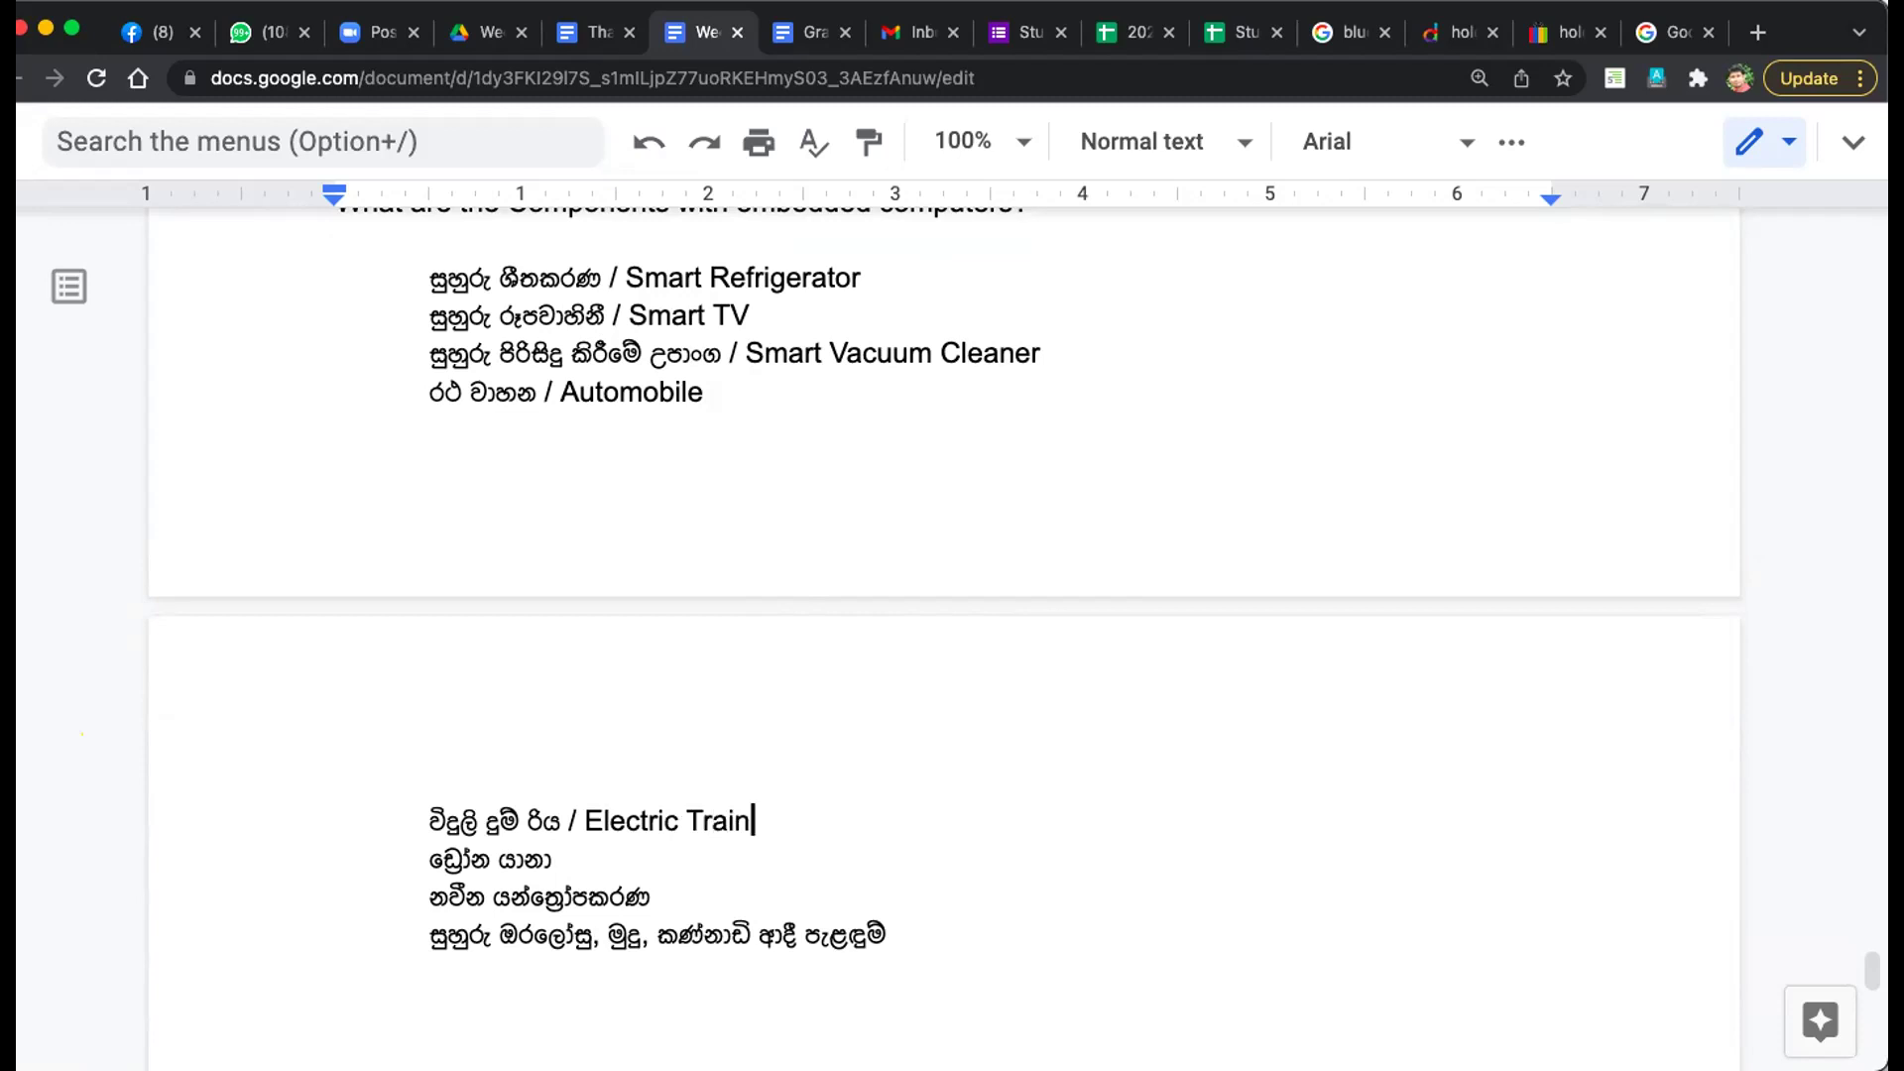
Append "/ Drones" to the Sinhala entry below Electric Train and "/ Moren Machineries" to the one after it
left_click(591, 867)
type("/ Drones")
left_click(656, 895)
type("/ ")
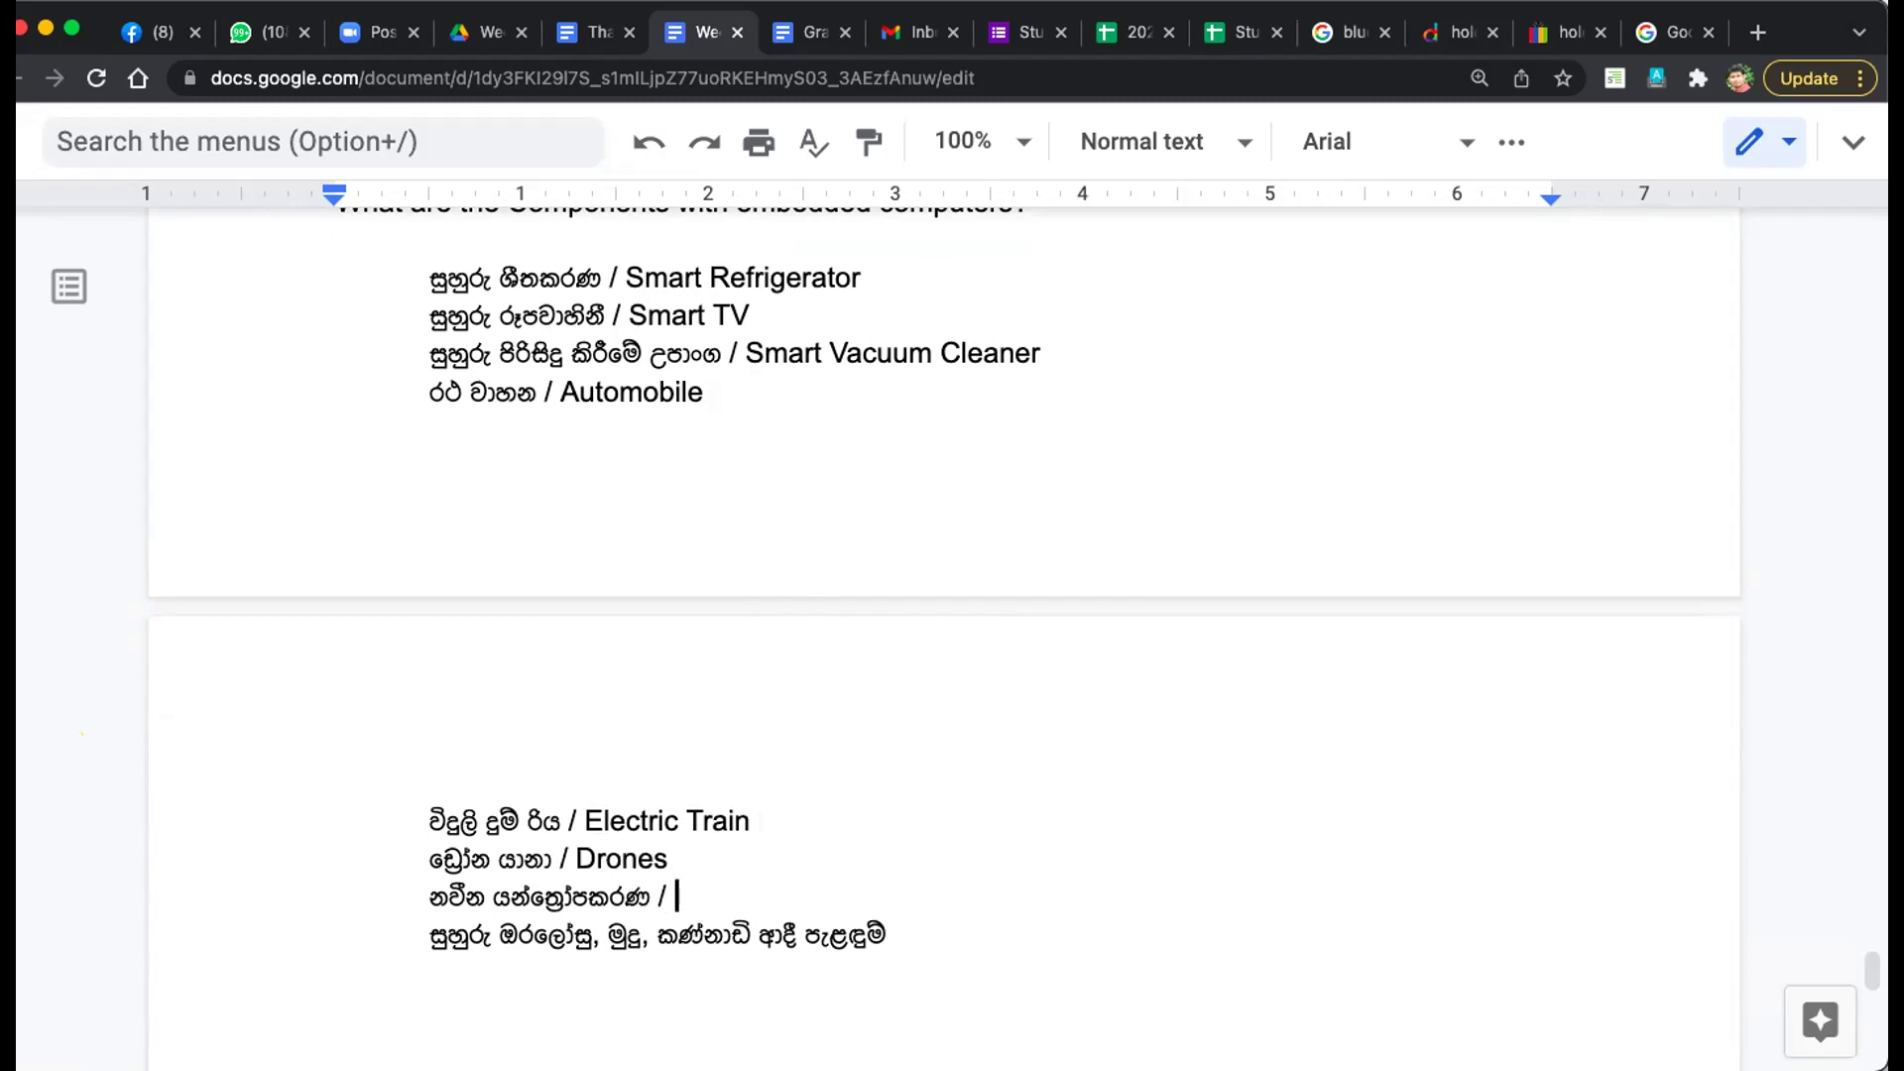
type("Moren Ma")
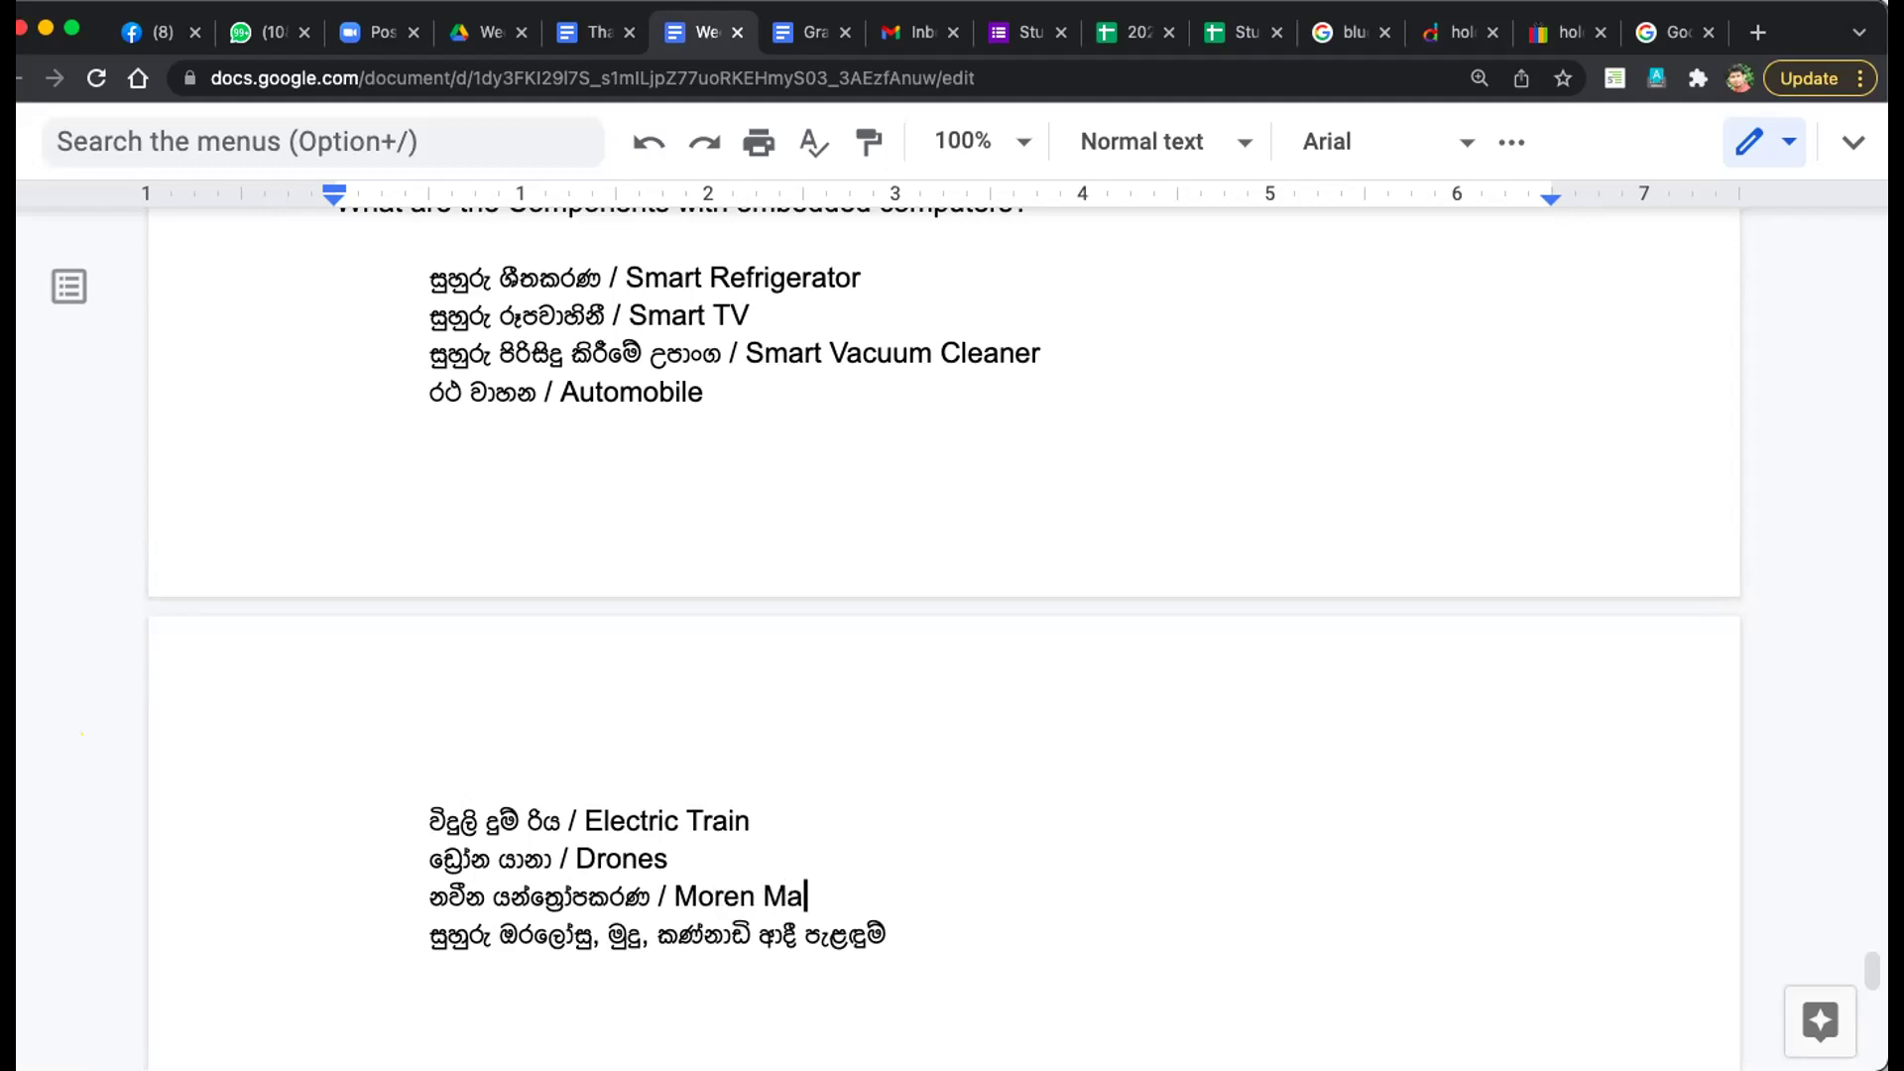
type("chineries")
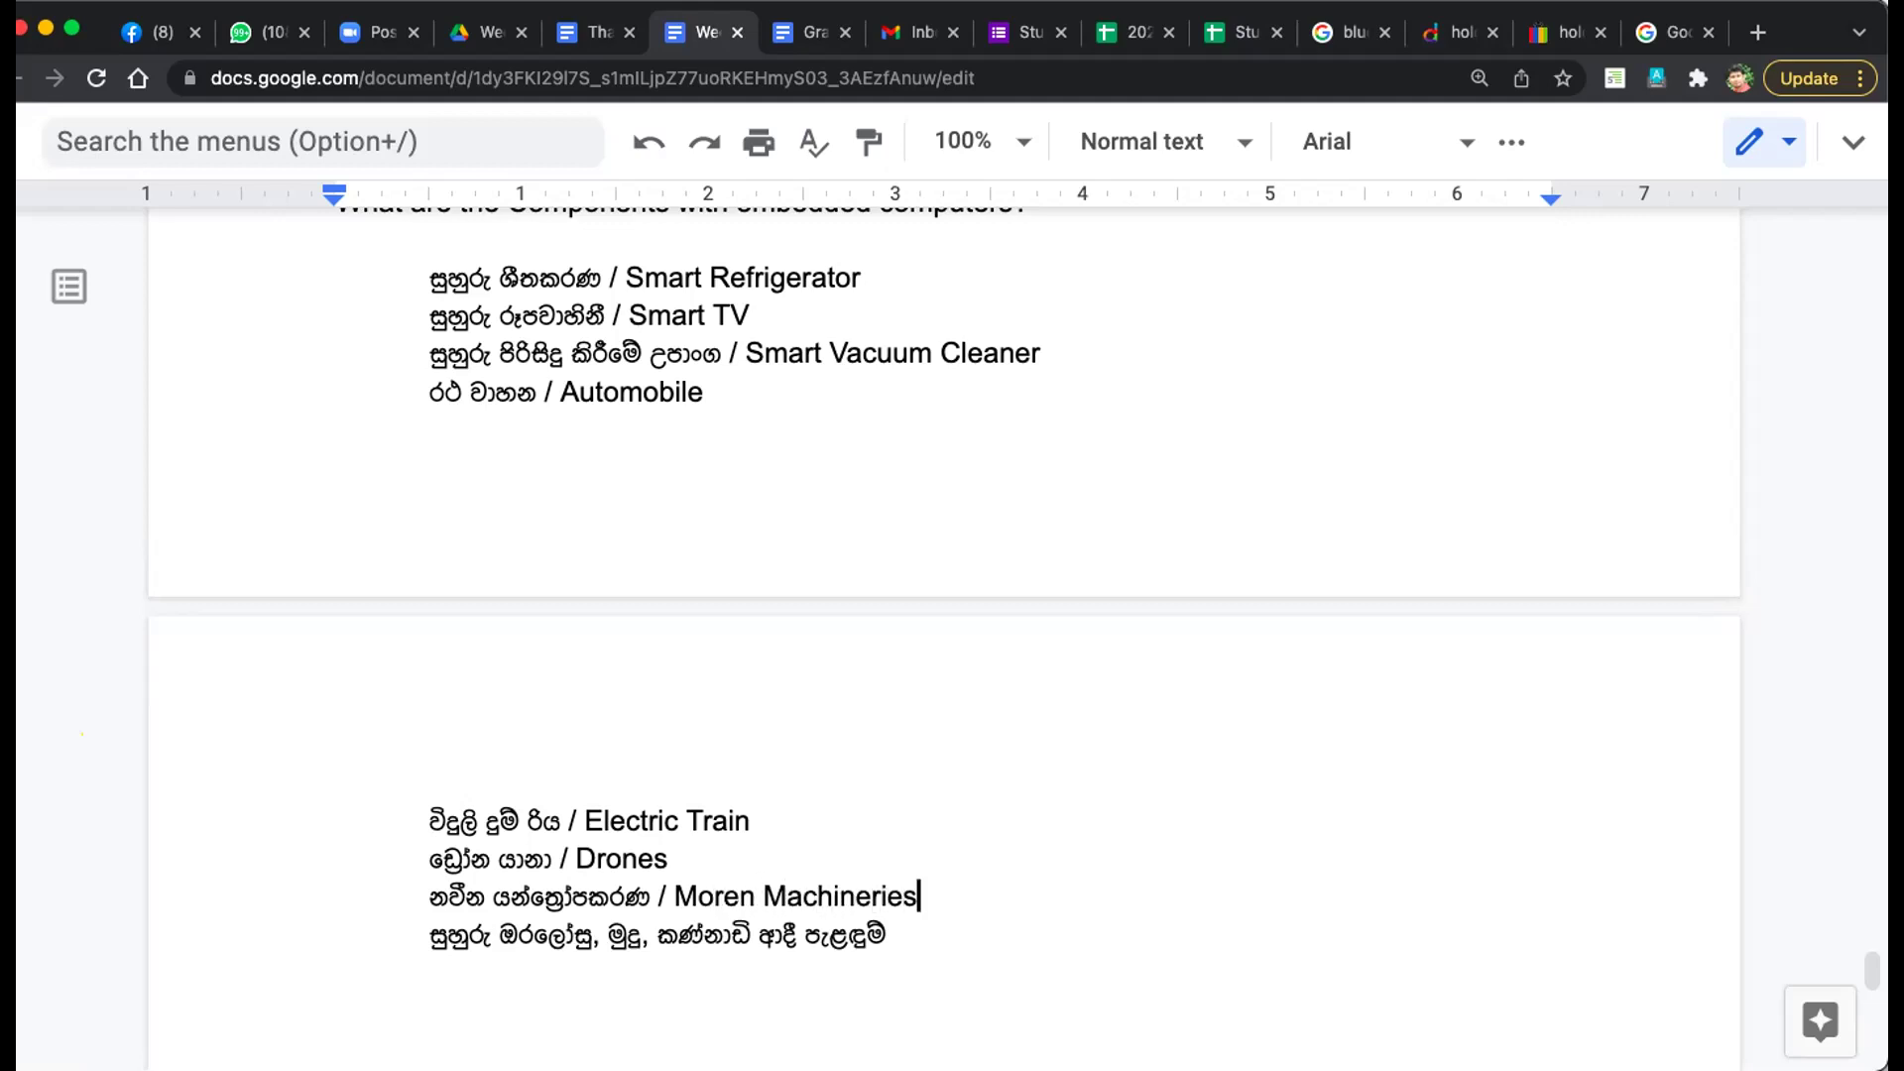
Start an English equivalent with a slash after the last Sinhala entry, on smart watches, rings and glasses
left_click(895, 934)
type("/")
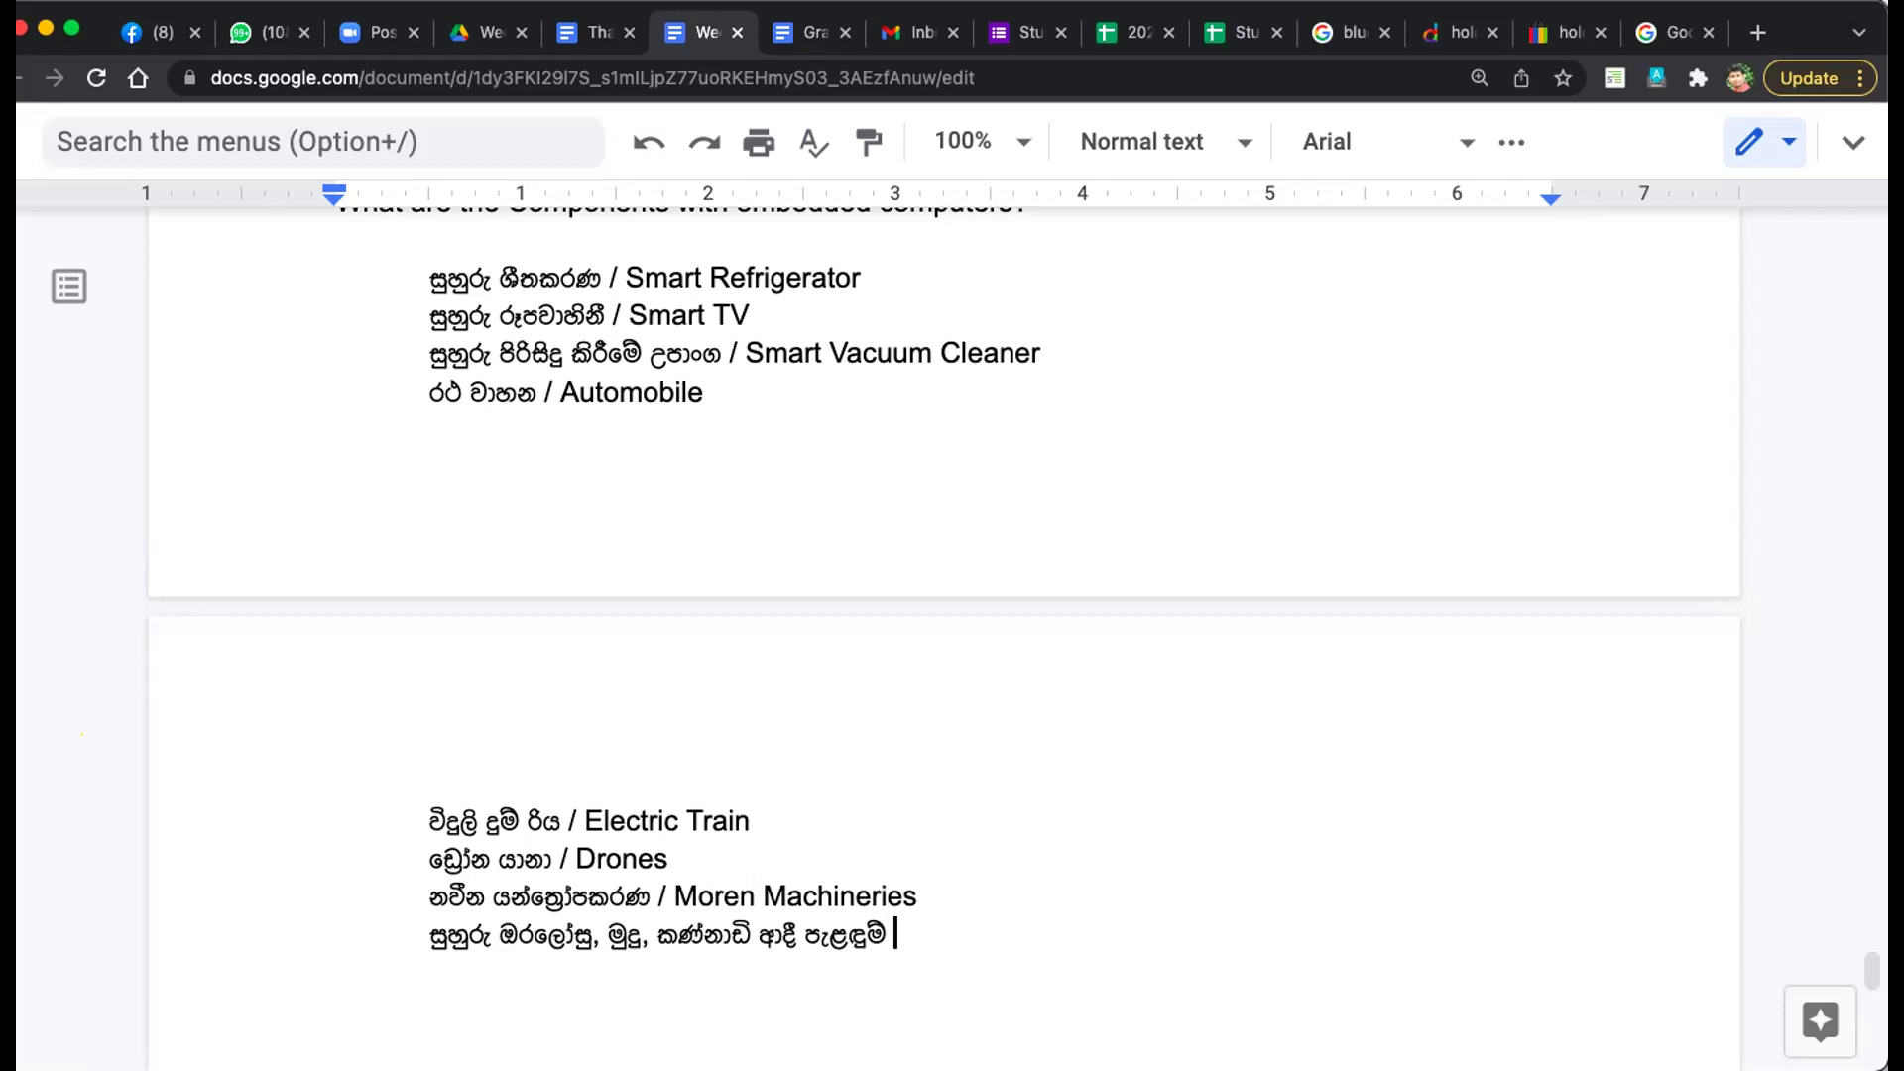